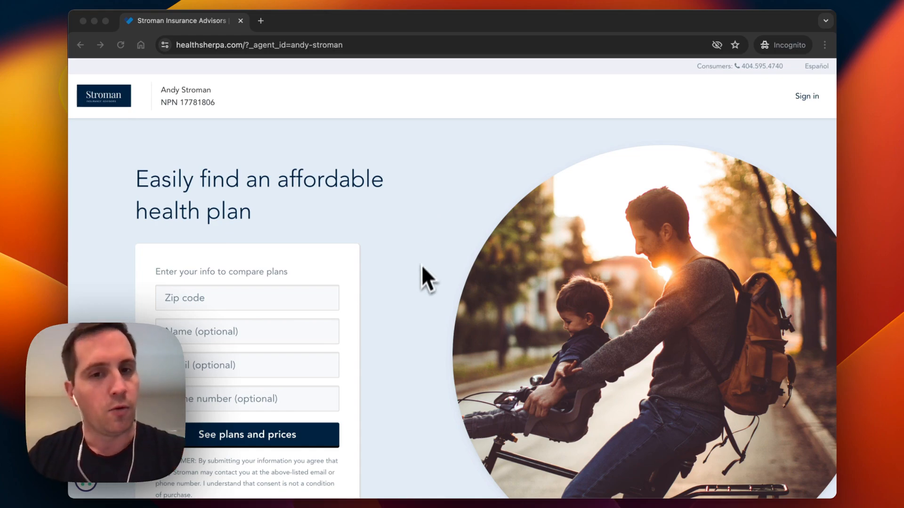
# - Enter zip code 30068 in the comparison form and request plans and prices
pyautogui.click(419, 277)
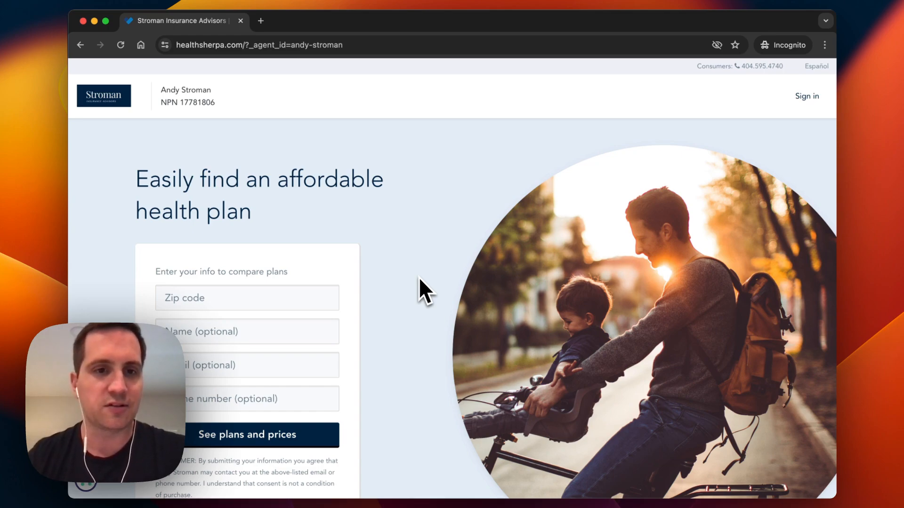
pyautogui.scroll(-1, 419, 290)
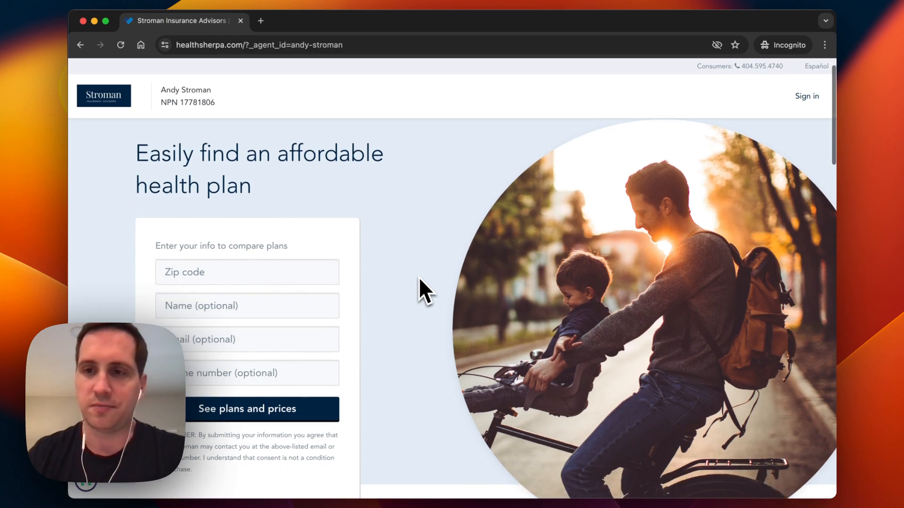
pyautogui.click(328, 270)
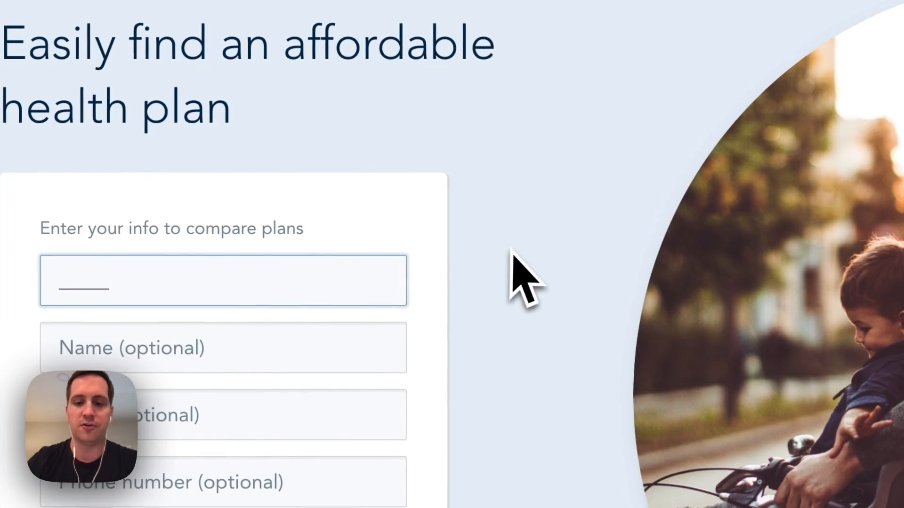
pyautogui.write('300')
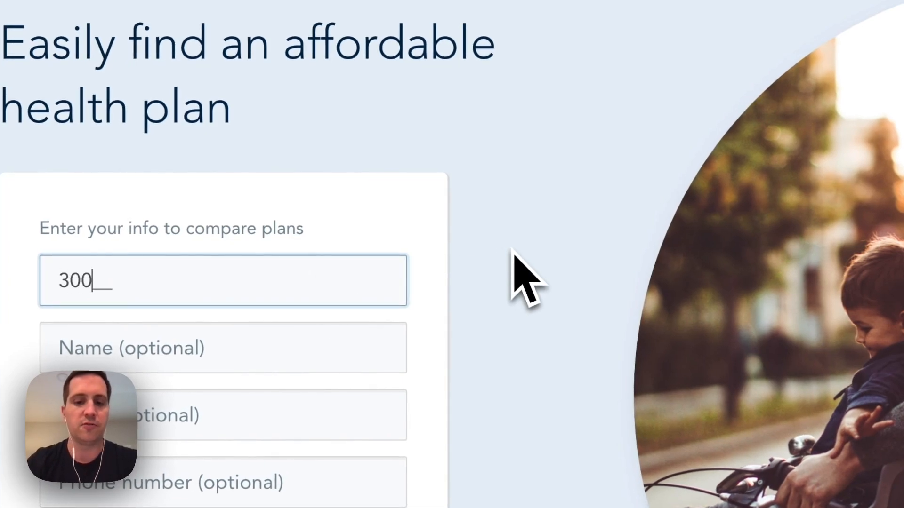
pyautogui.write('68')
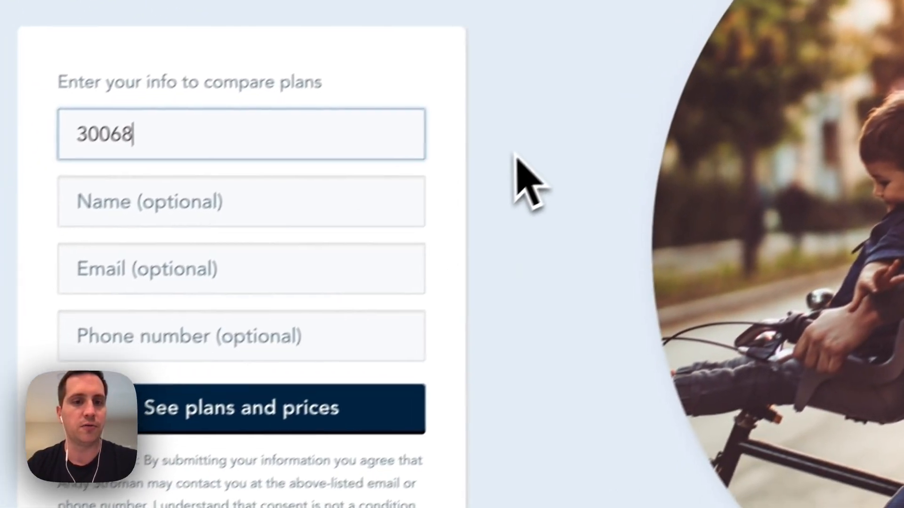
pyautogui.click(514, 155)
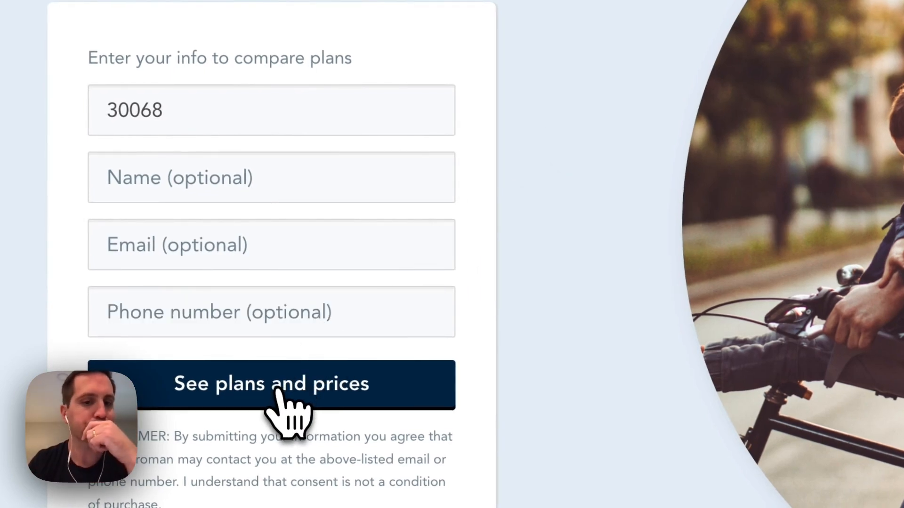
pyautogui.click(277, 393)
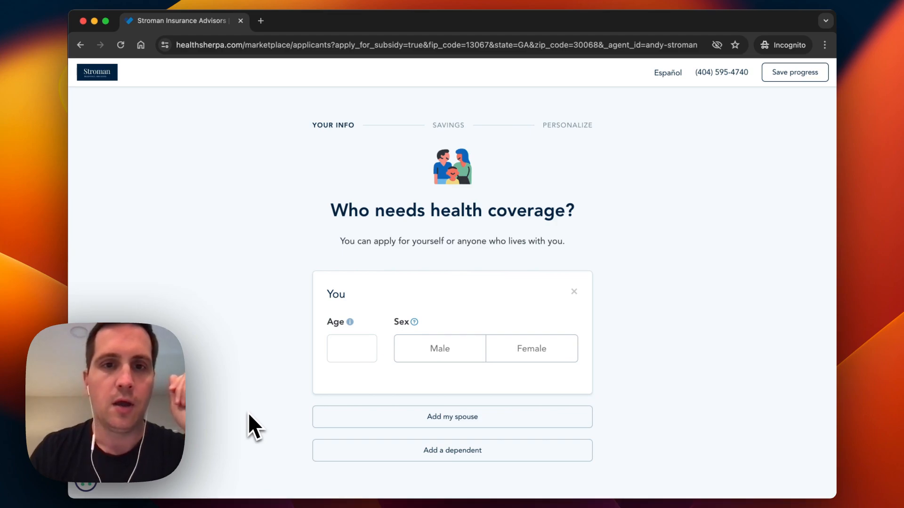
# - Set the applicant's age to 35 and sex to male
pyautogui.scroll(-1, 248, 413)
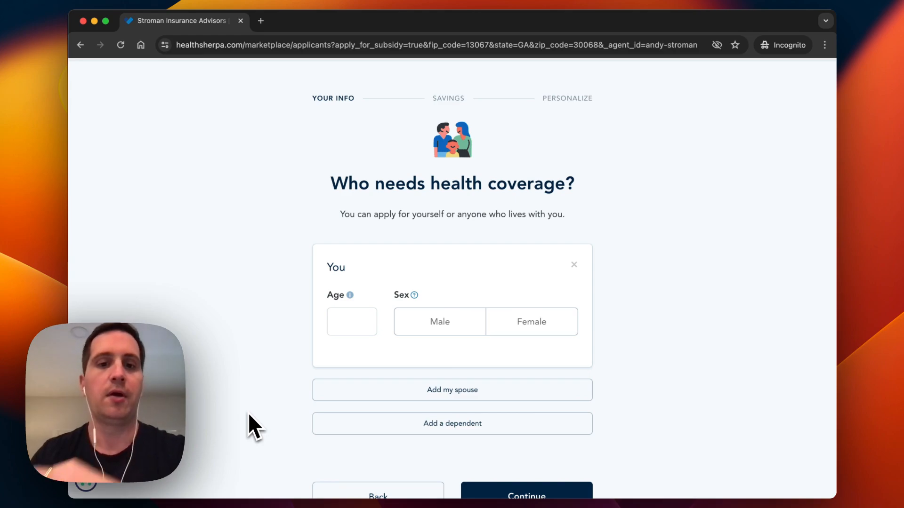
pyautogui.click(356, 323)
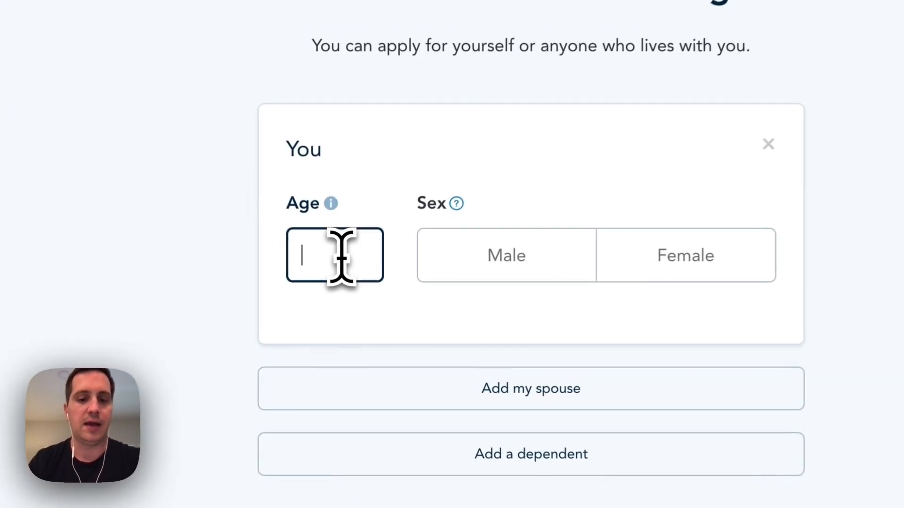
pyautogui.write('35')
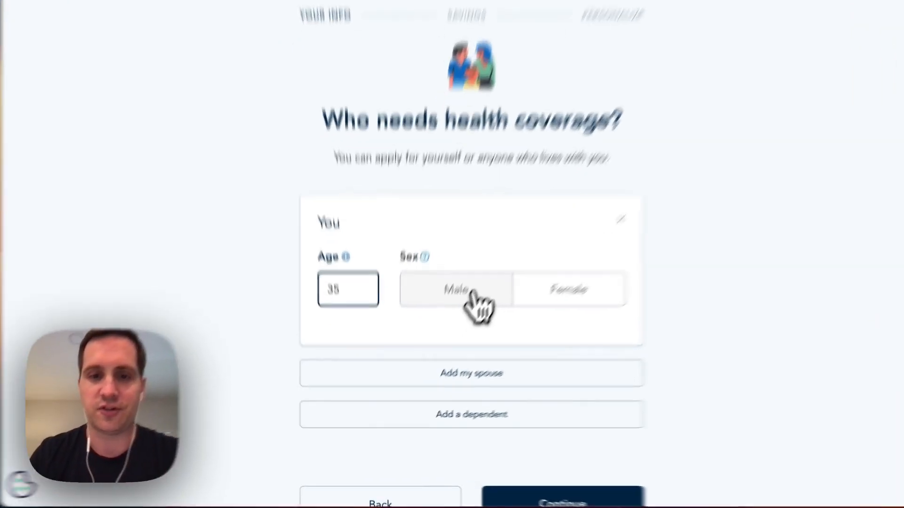
pyautogui.click(473, 294)
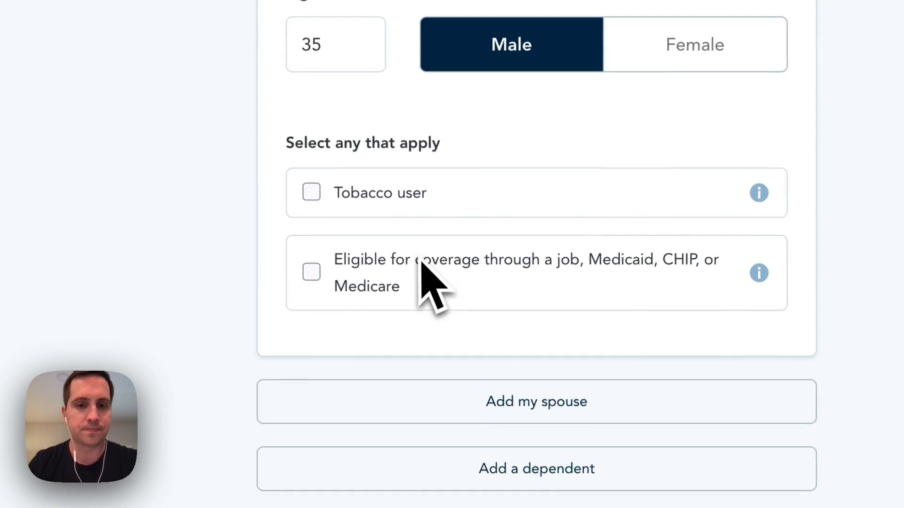
# - Add a spouse aged 35, female
pyautogui.click(425, 328)
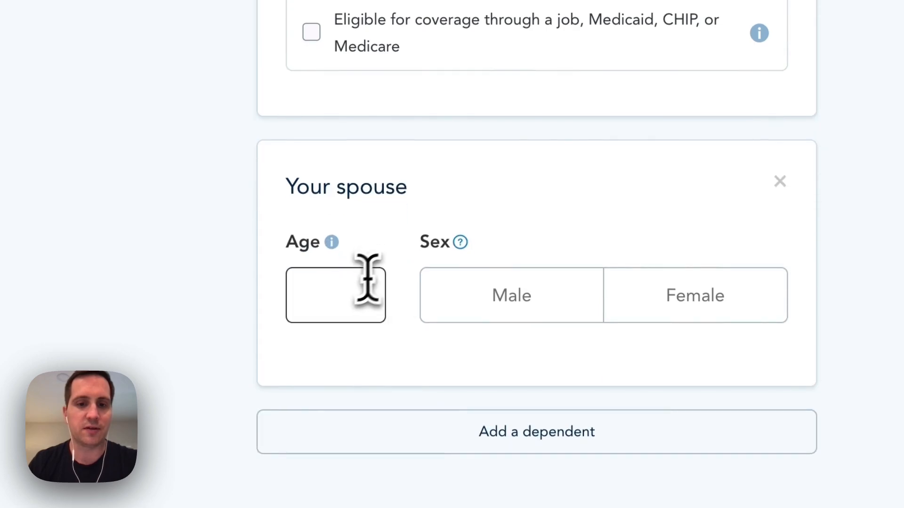
pyautogui.click(340, 295)
pyautogui.write('35')
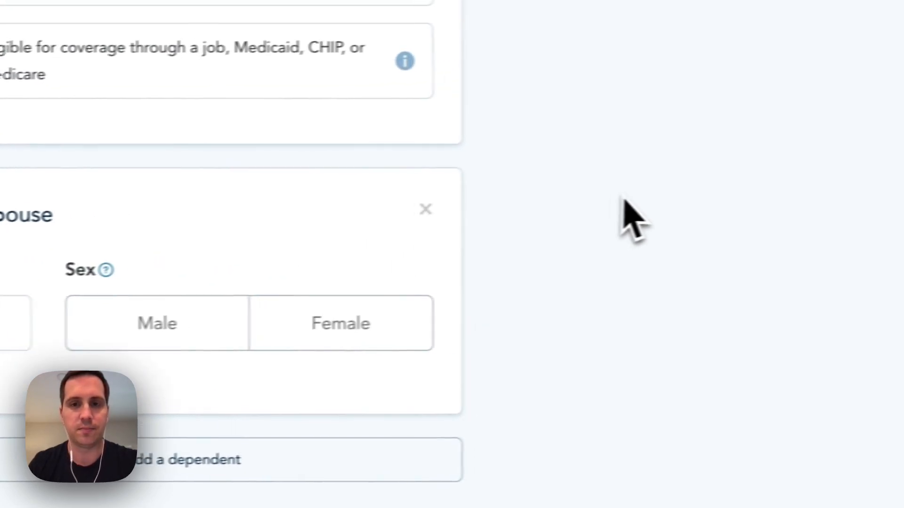
pyautogui.click(383, 337)
pyautogui.scroll(-5, 383, 336)
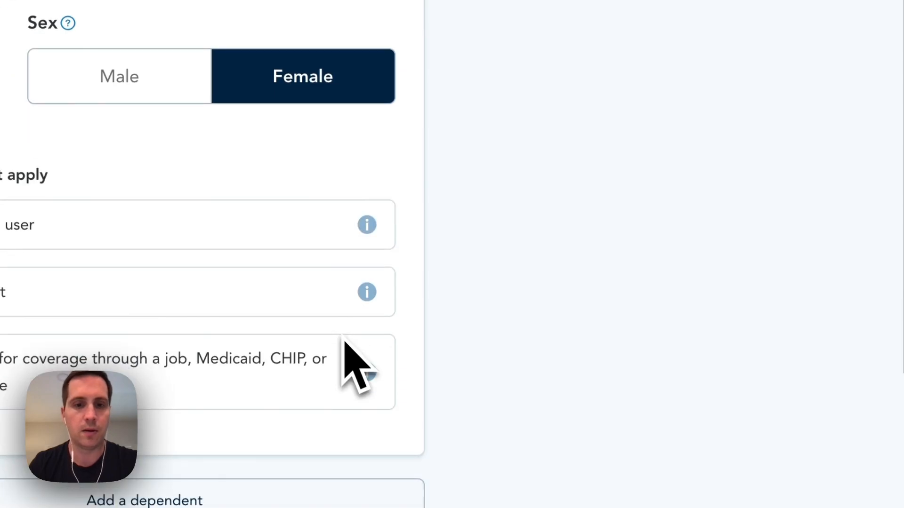
pyautogui.scroll(-3, 346, 341)
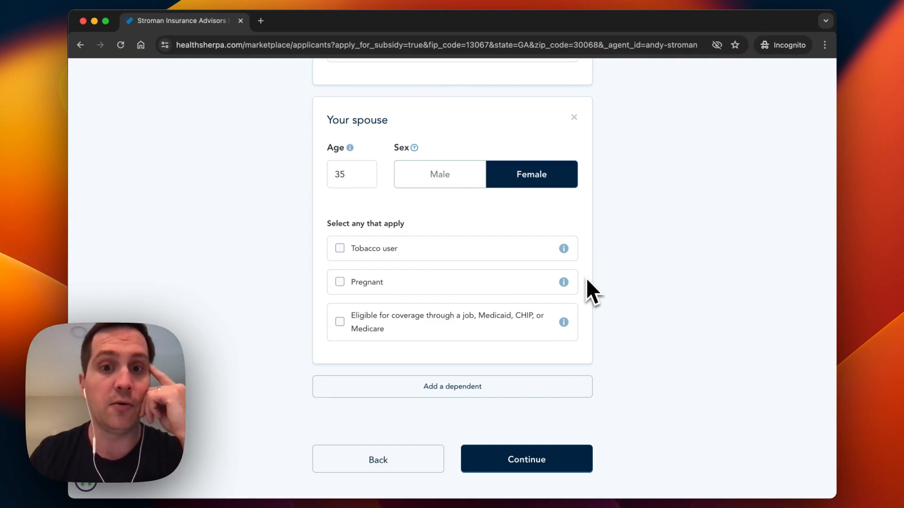
# - Add a first dependent, age 5, male
pyautogui.scroll(-3, 587, 280)
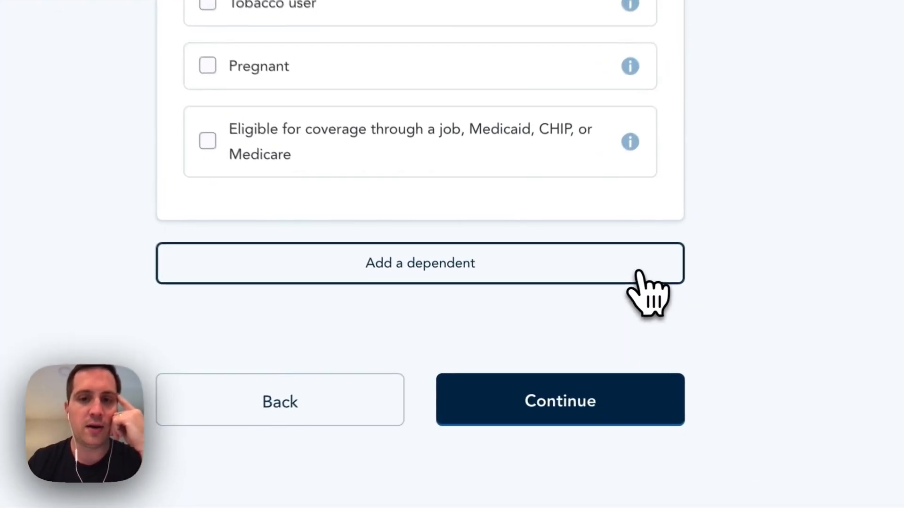
pyautogui.click(578, 302)
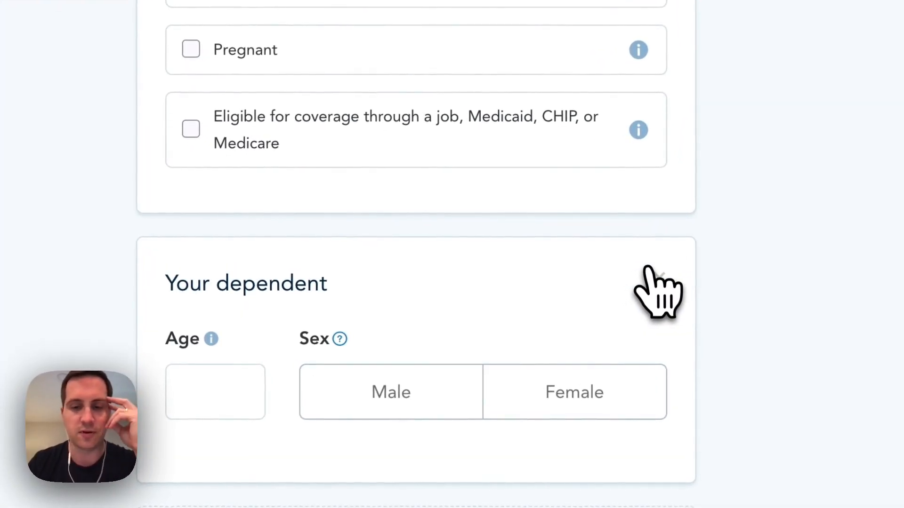
pyautogui.scroll(-3, 648, 271)
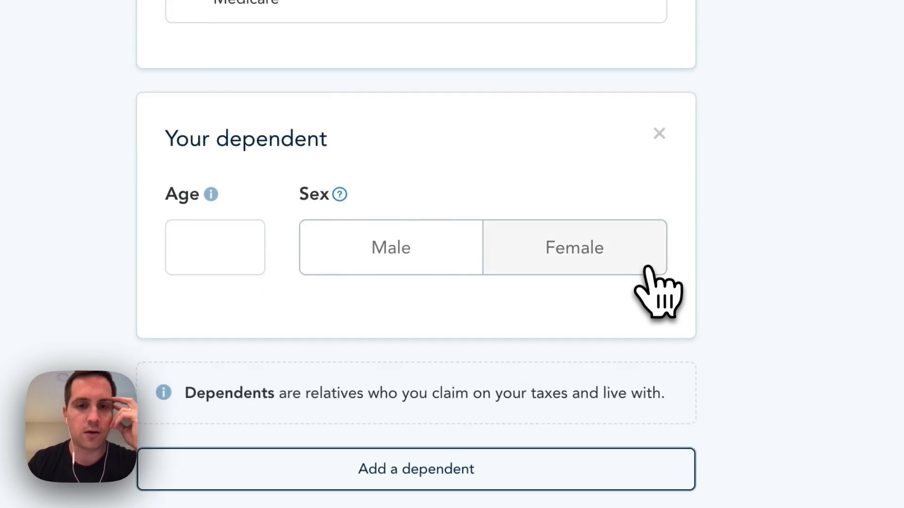
pyautogui.click(228, 253)
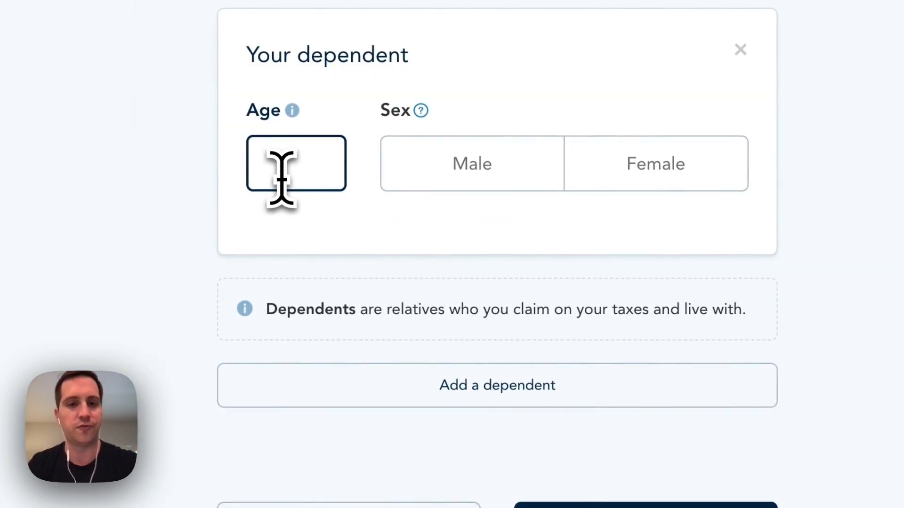
pyautogui.write('5')
pyautogui.click(506, 168)
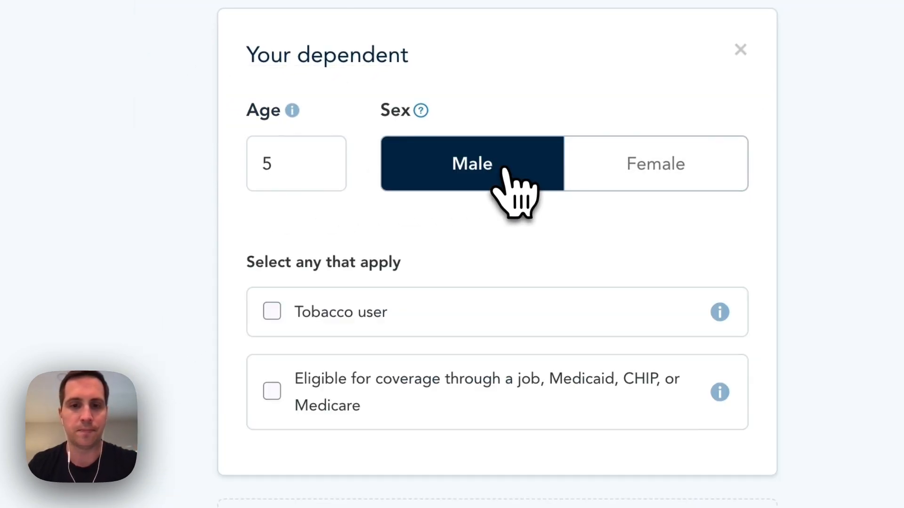
pyautogui.scroll(-5, 515, 190)
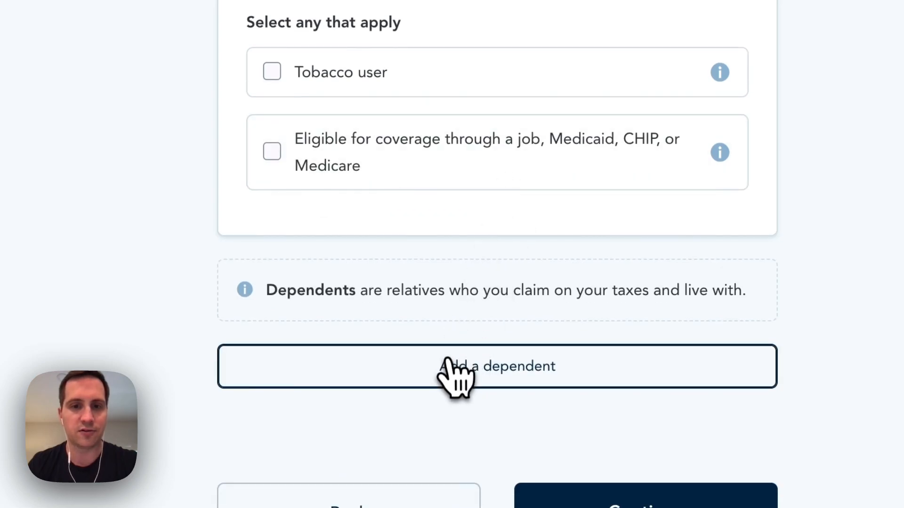
# - Add a second 5-year-old male dependent and continue to household information
pyautogui.click(451, 367)
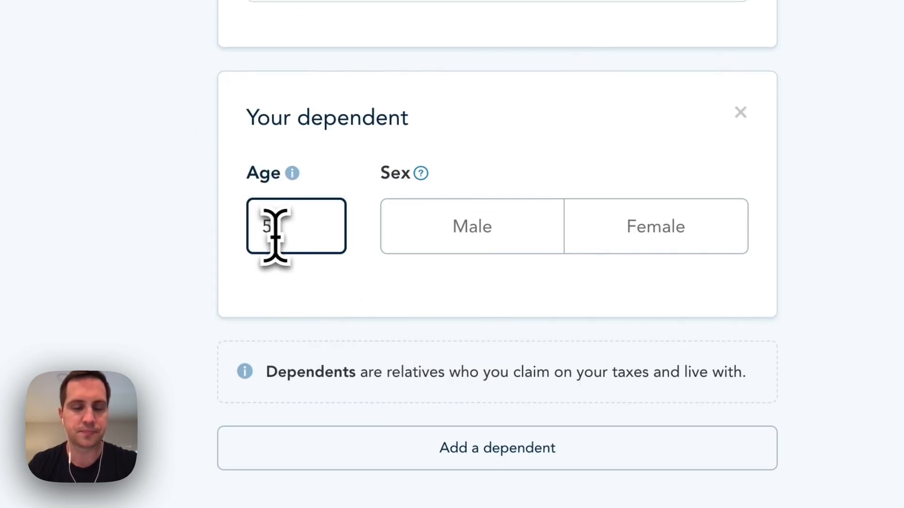
pyautogui.write('5')
pyautogui.click(479, 238)
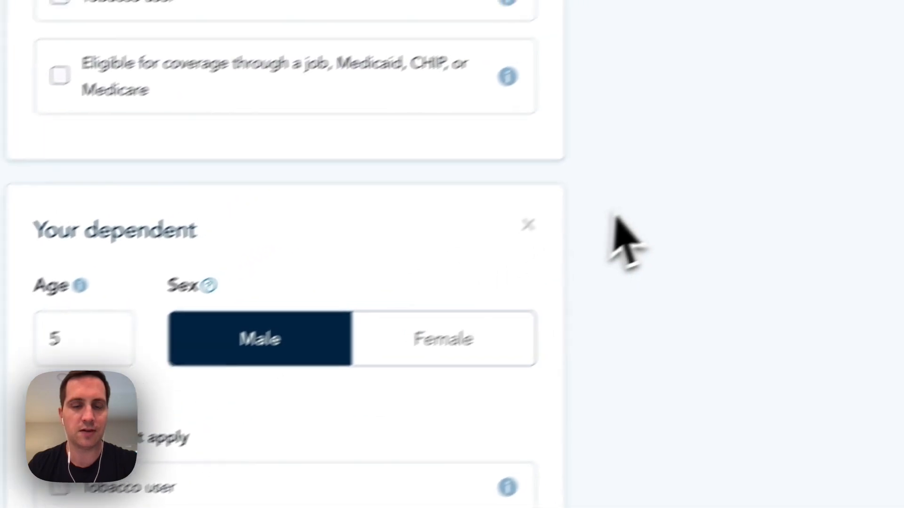
pyautogui.scroll(3, 585, 259)
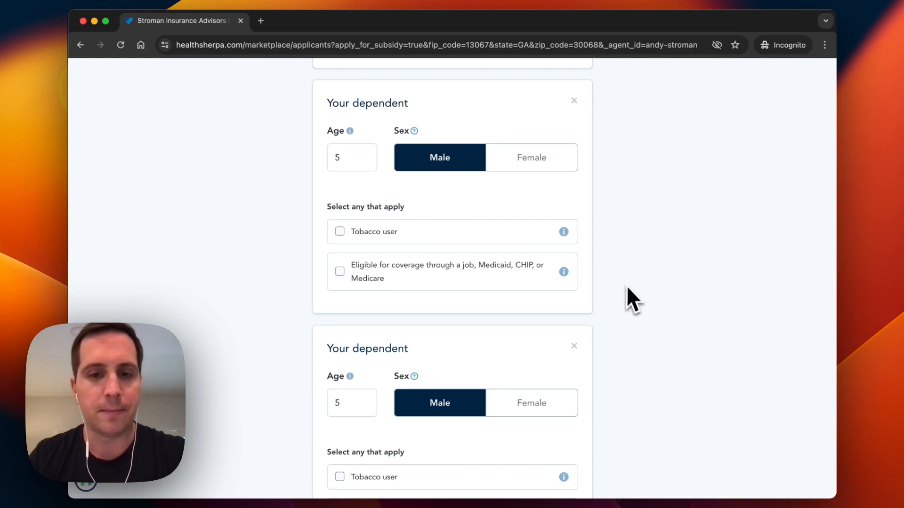
pyautogui.scroll(-5, 628, 288)
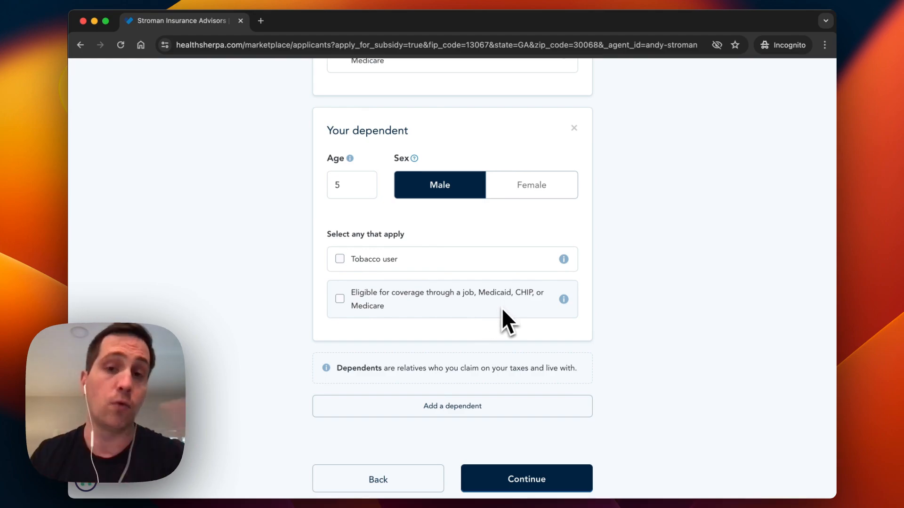
pyautogui.scroll(-2, 615, 314)
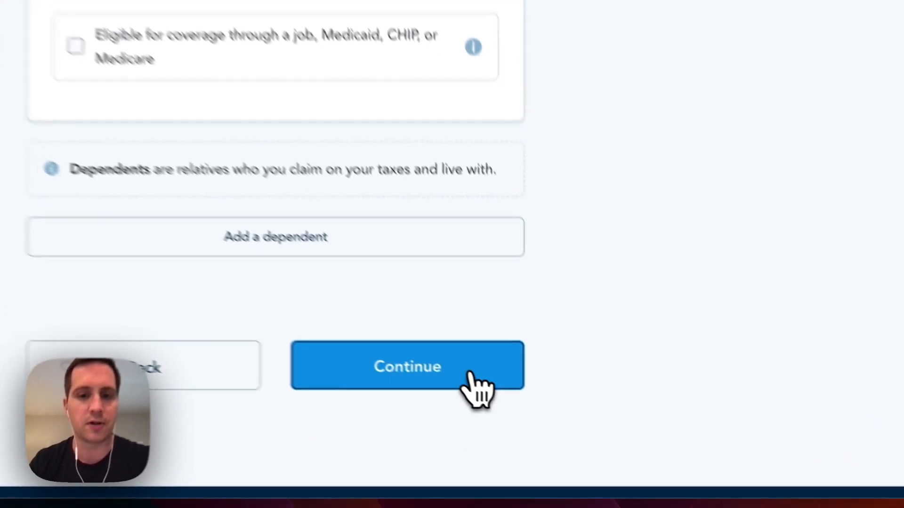
pyautogui.click(562, 429)
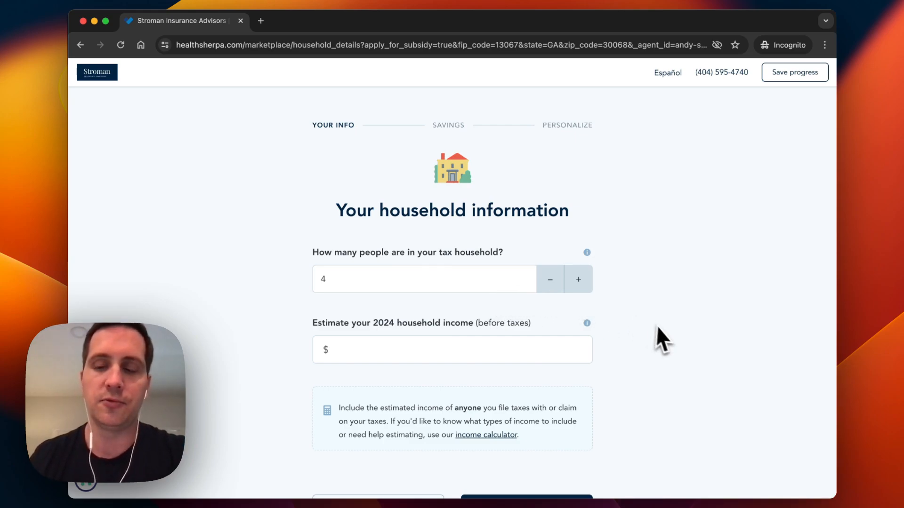
# - Confirm the 4-person tax household and go to the still-blank 2024 income field
pyautogui.scroll(-1, 663, 328)
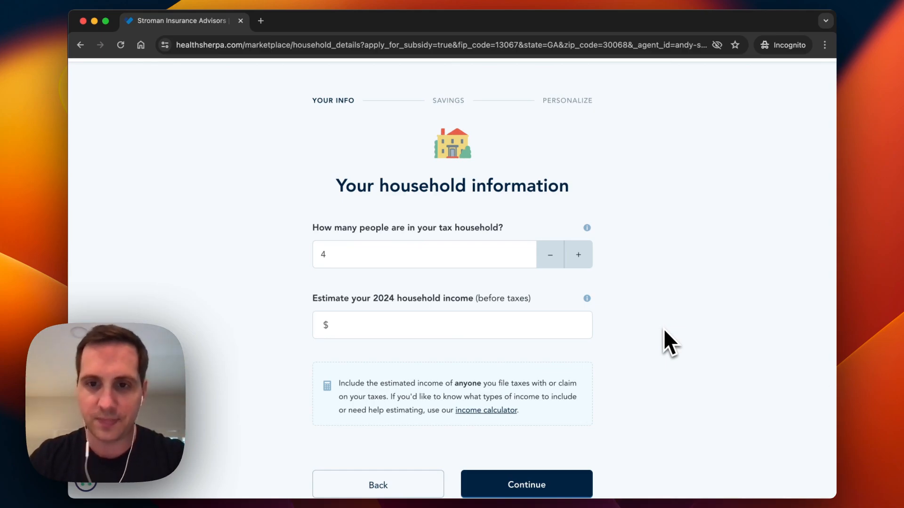
pyautogui.click(560, 333)
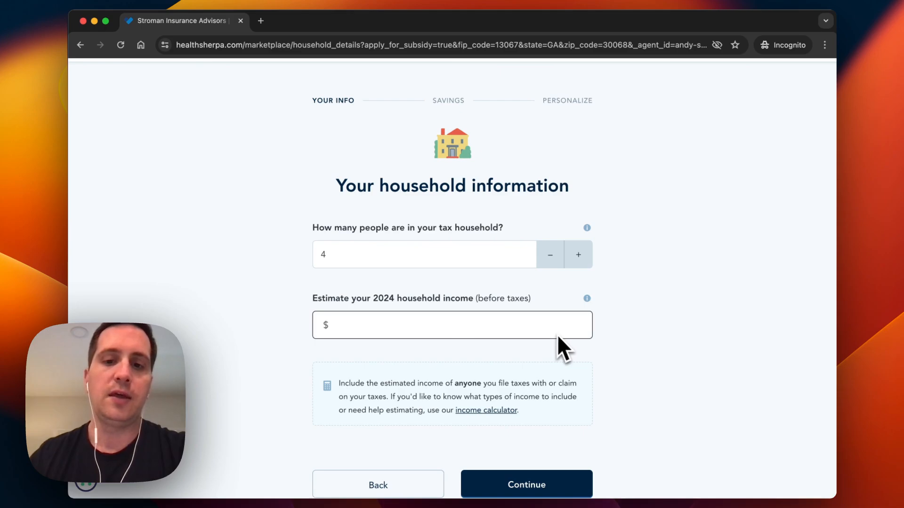
pyautogui.scroll(-1, 562, 334)
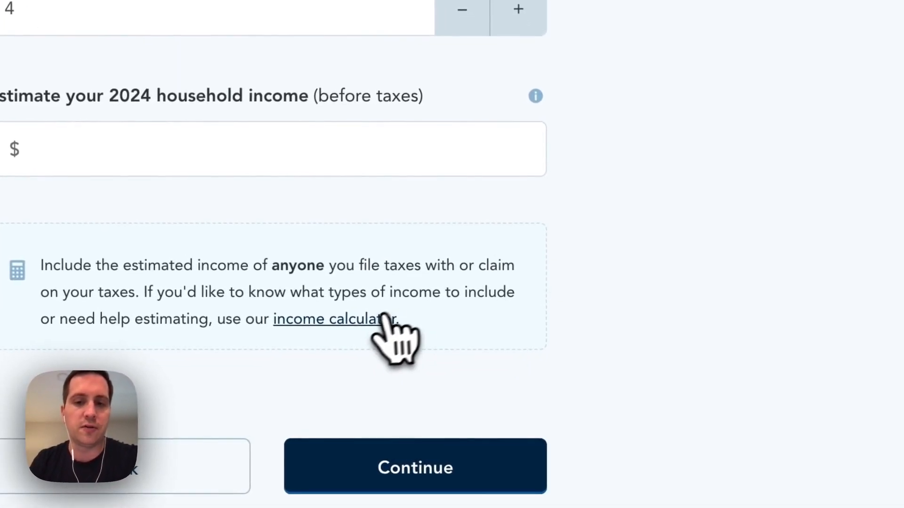
# - Look over the income calculator and close it without using it
pyautogui.click(385, 318)
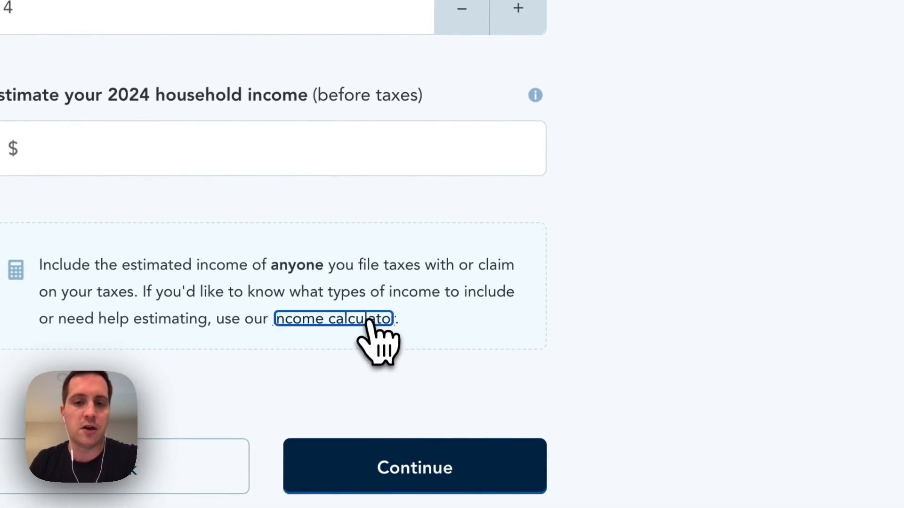
pyautogui.scroll(-3, 379, 346)
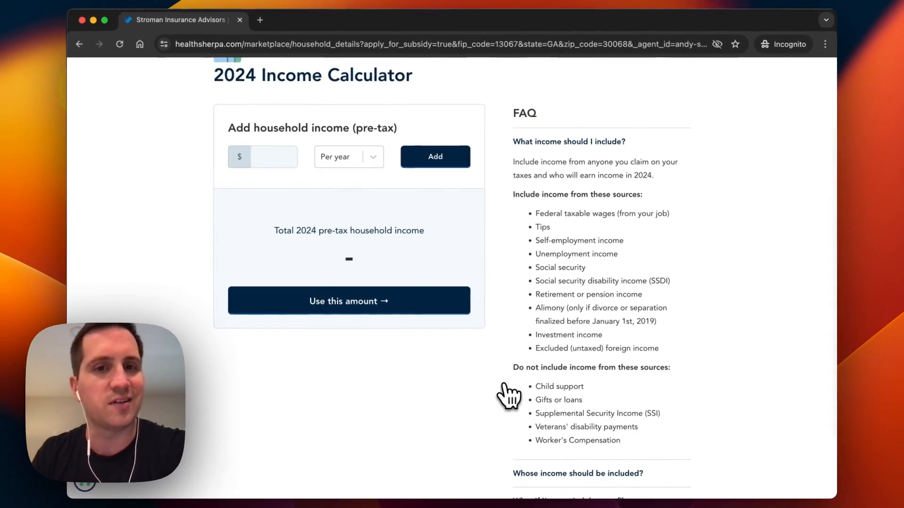
pyautogui.scroll(-2, 509, 395)
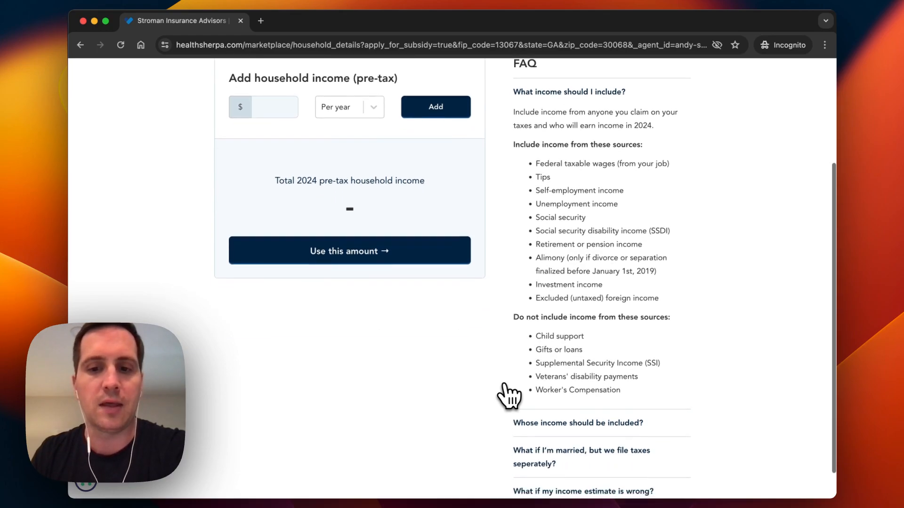
pyautogui.scroll(5, 508, 396)
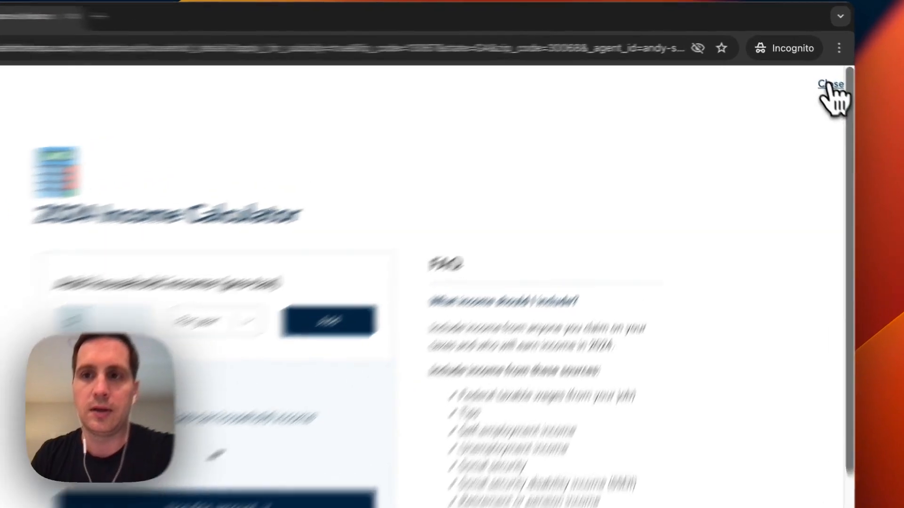
pyautogui.click(818, 72)
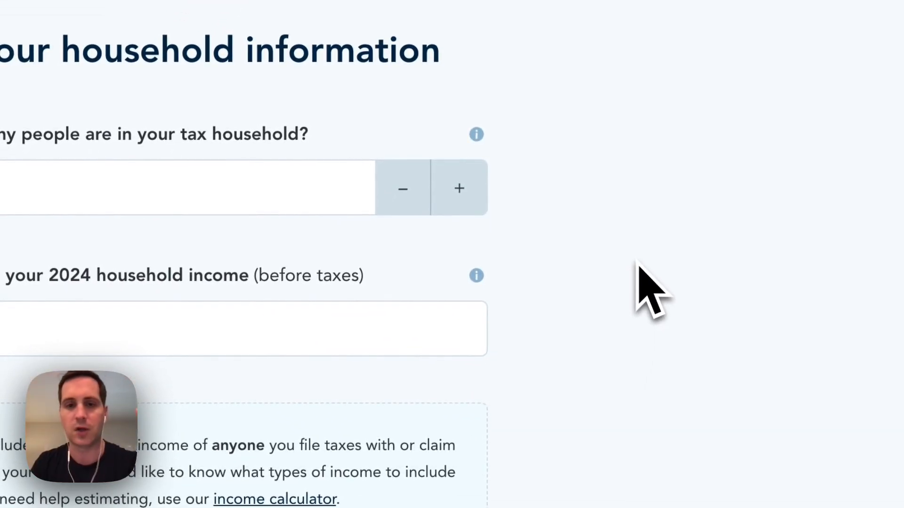
# - Enter $100,000 as the 2024 household income and submit the household information
pyautogui.click(379, 328)
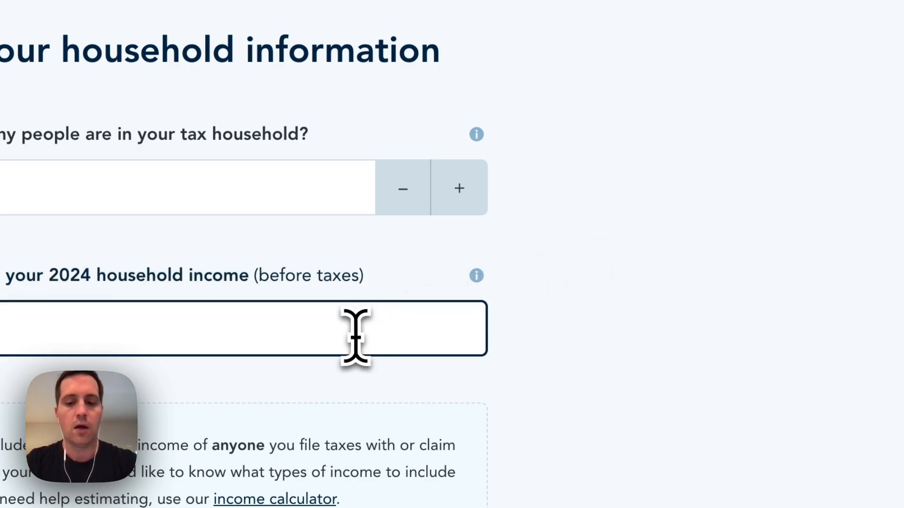
pyautogui.write('10000')
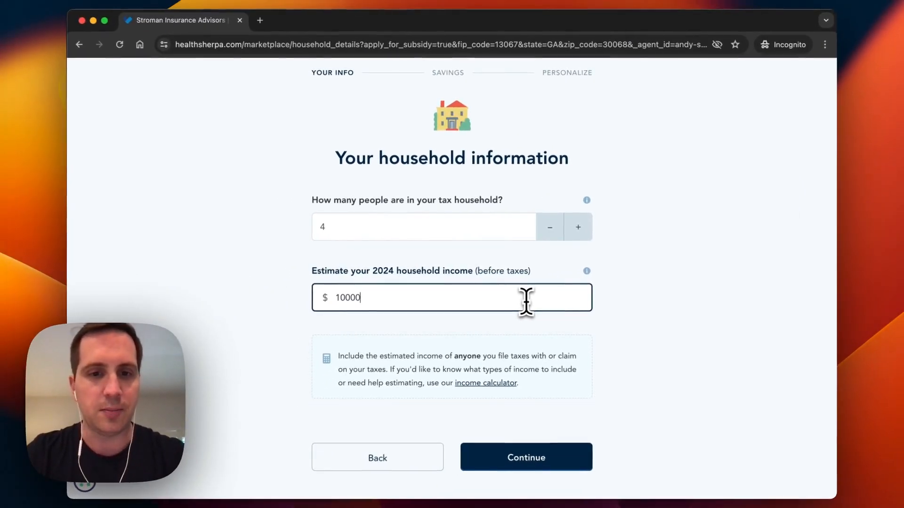
pyautogui.write('0')
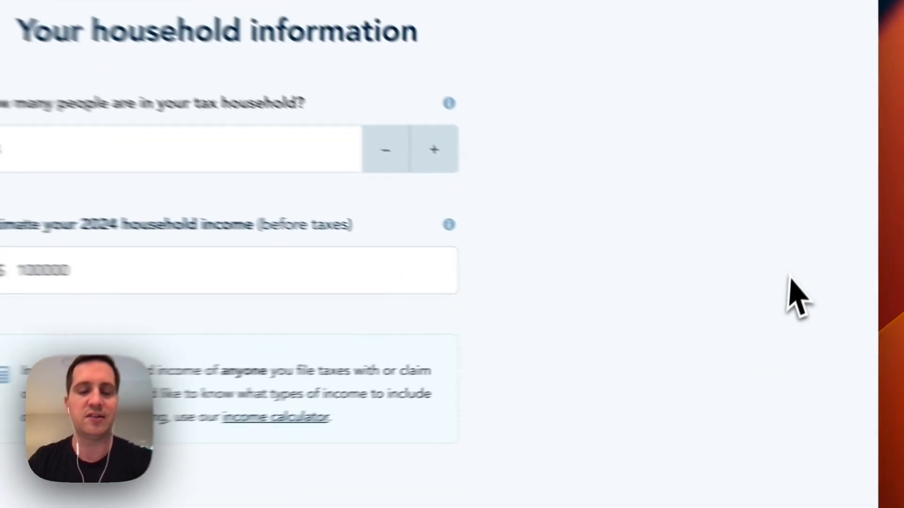
pyautogui.scroll(-5, 795, 302)
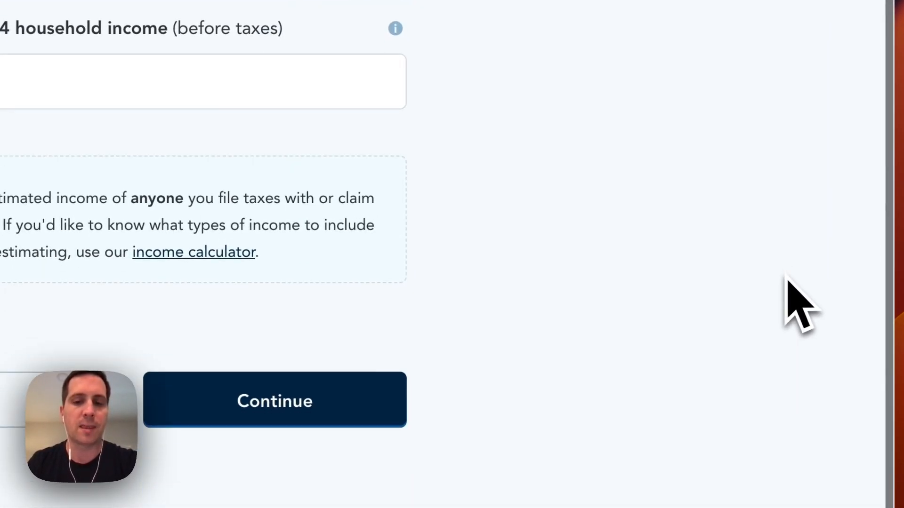
pyautogui.click(370, 338)
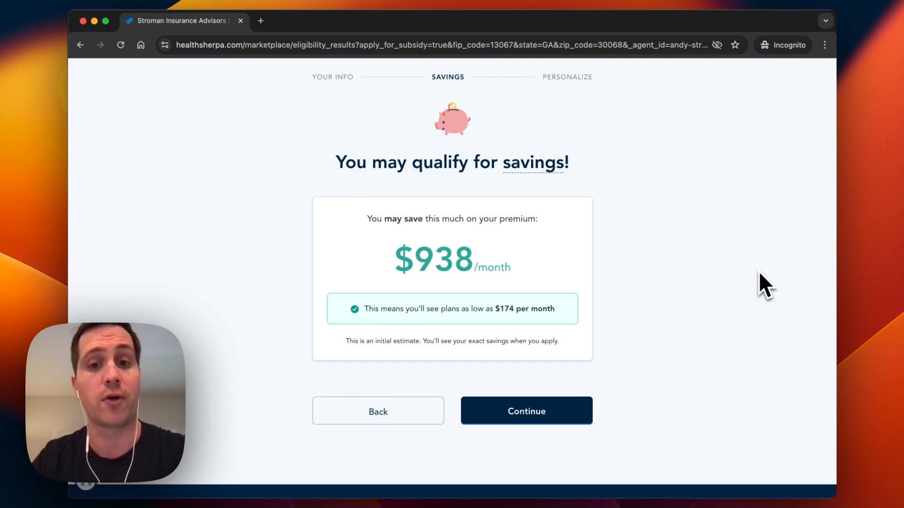
# - Move past the $938/month savings estimate to the qualifying life event question
pyautogui.click(578, 411)
pyautogui.scroll(-3, 729, 344)
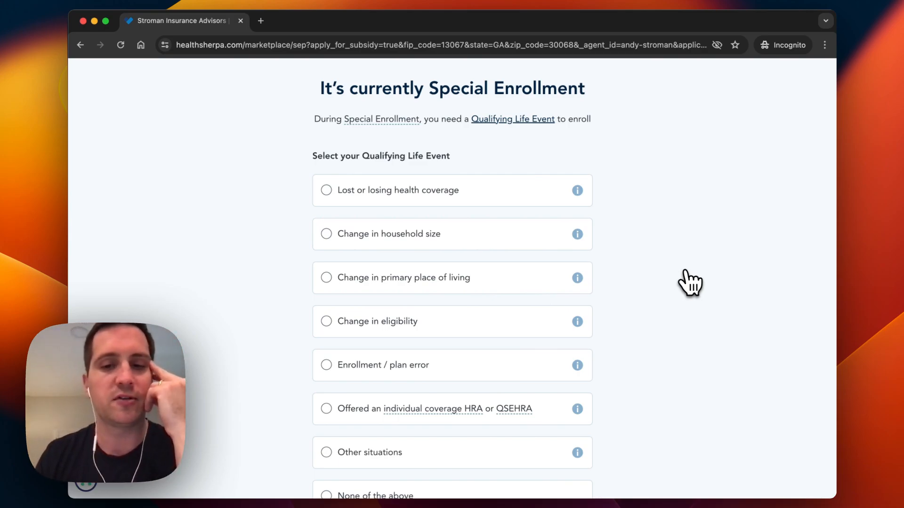
pyautogui.scroll(-3, 690, 283)
pyautogui.scroll(2, 689, 282)
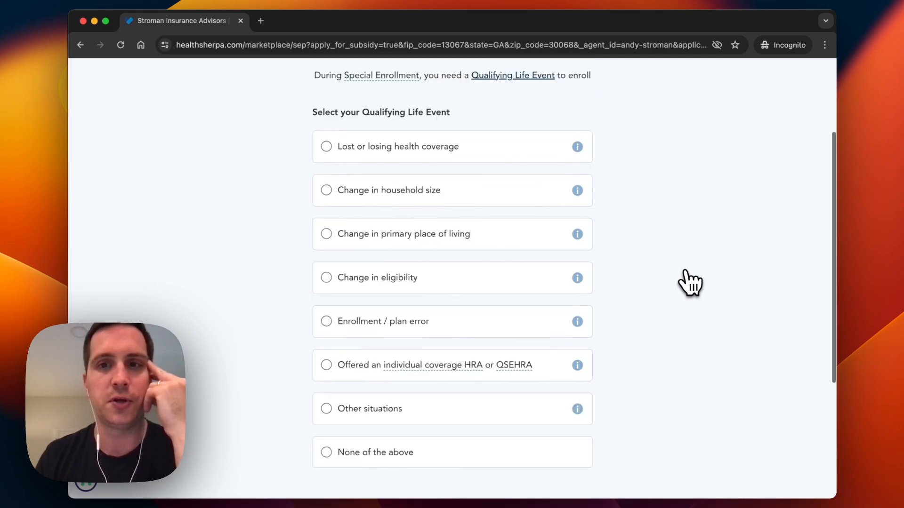
pyautogui.scroll(1, 690, 282)
pyautogui.scroll(-3, 678, 245)
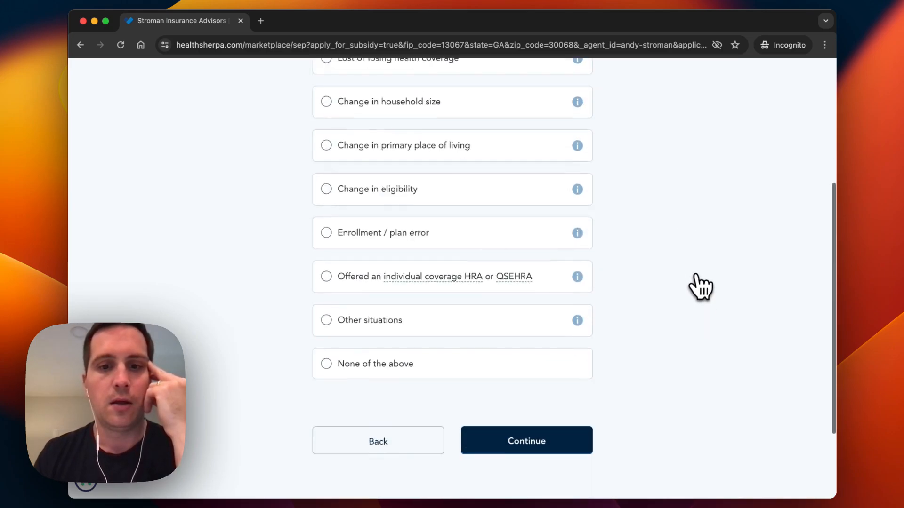
pyautogui.scroll(2, 700, 287)
pyautogui.scroll(1, 680, 220)
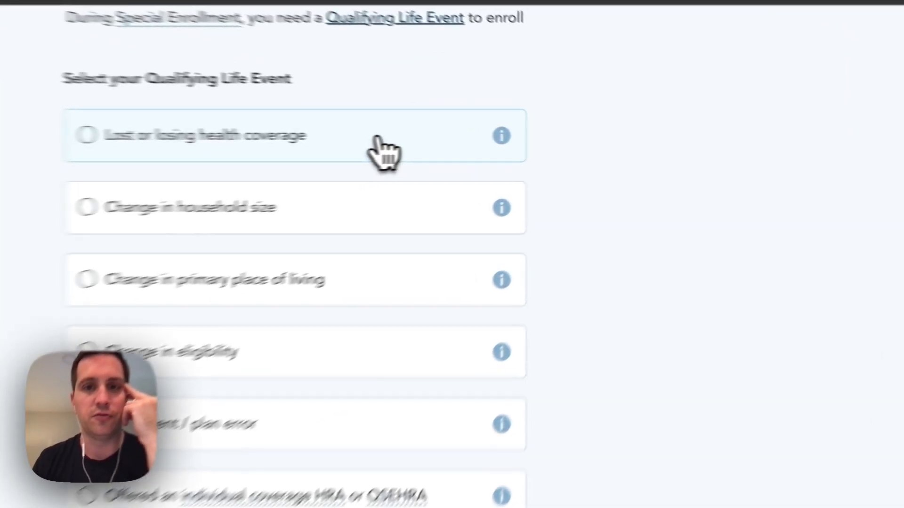
# - Choose 'Lost or losing health coverage' as the qualifying life event and continue
pyautogui.click(502, 138)
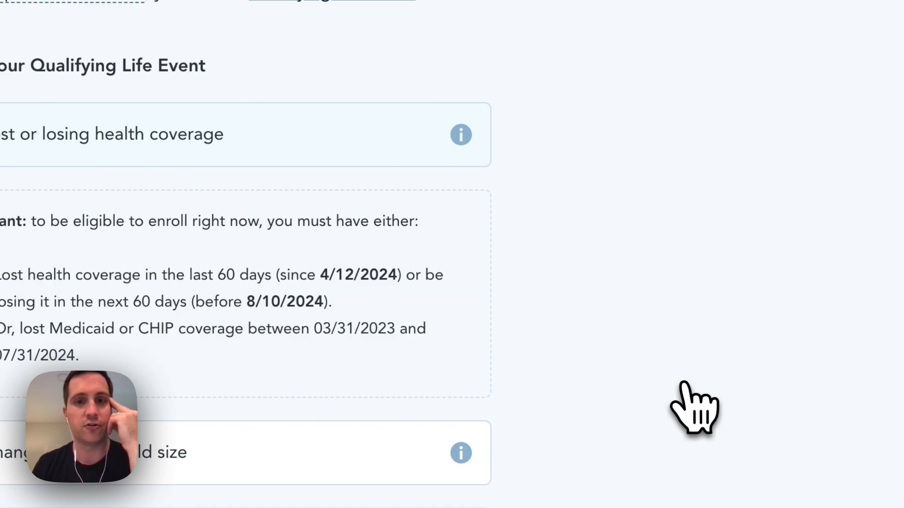
pyautogui.scroll(-2, 694, 407)
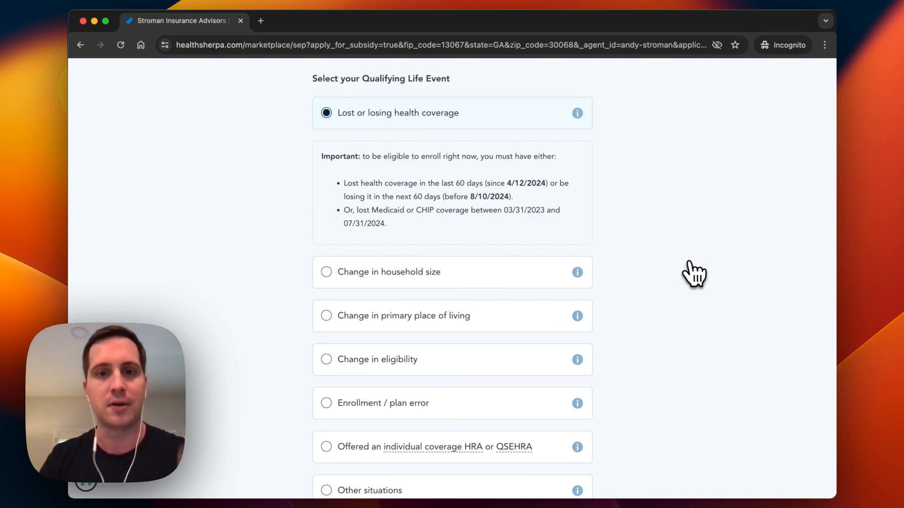
pyautogui.scroll(-3, 692, 273)
pyautogui.scroll(-3, 692, 273)
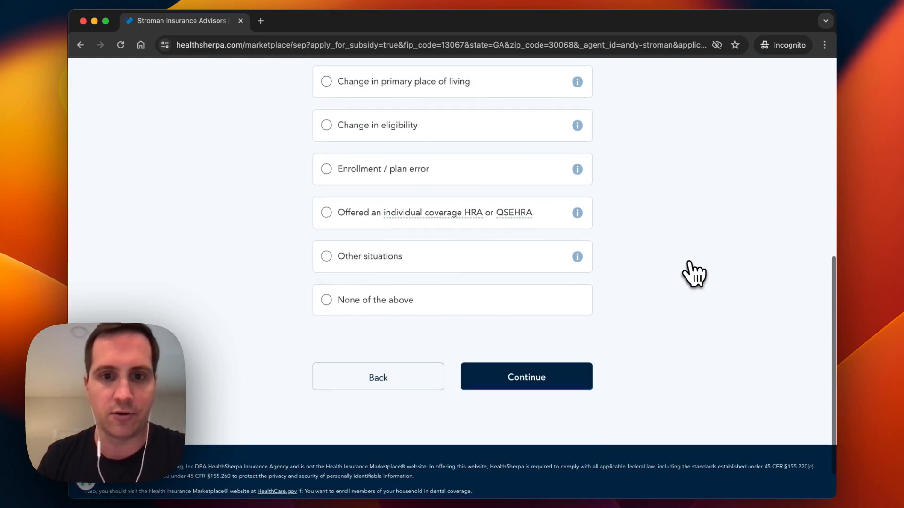
pyautogui.click(564, 382)
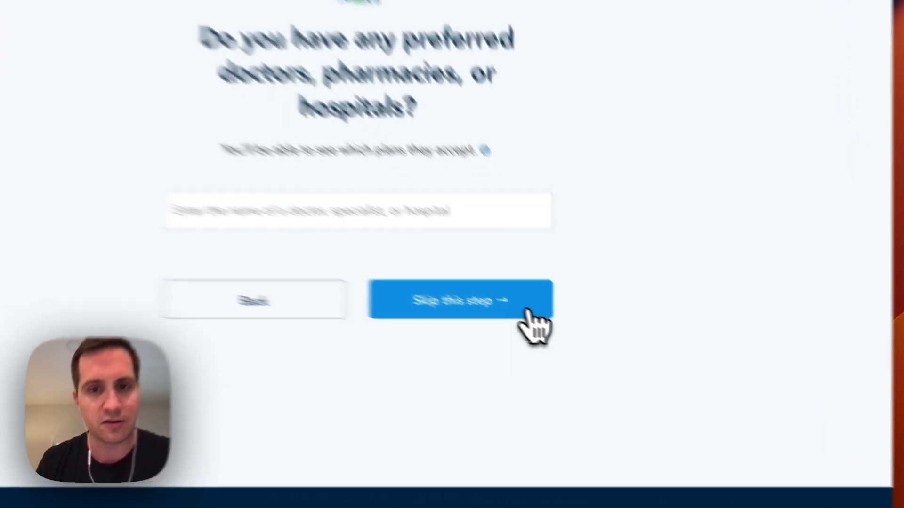
# - Skip the preferred doctors, prescription drugs and save-progress steps to reach plan results
pyautogui.click(575, 337)
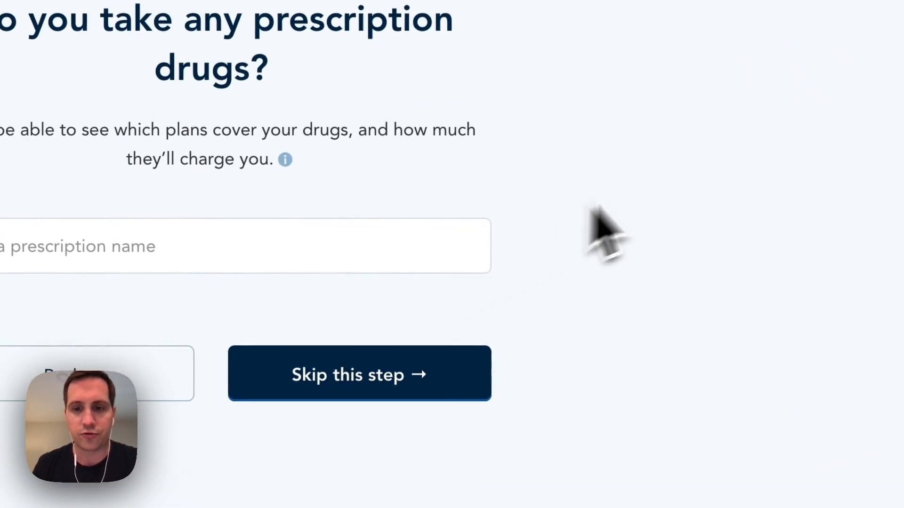
pyautogui.scroll(-2, 663, 275)
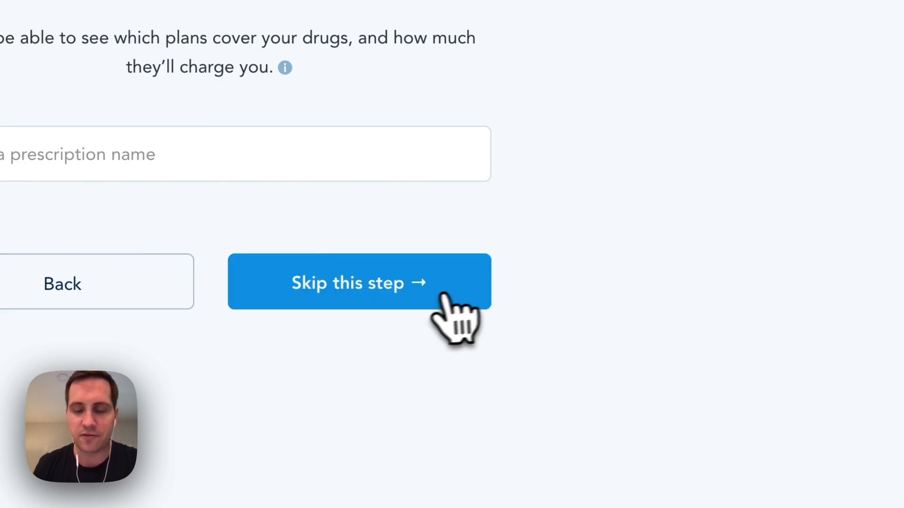
pyautogui.click(426, 300)
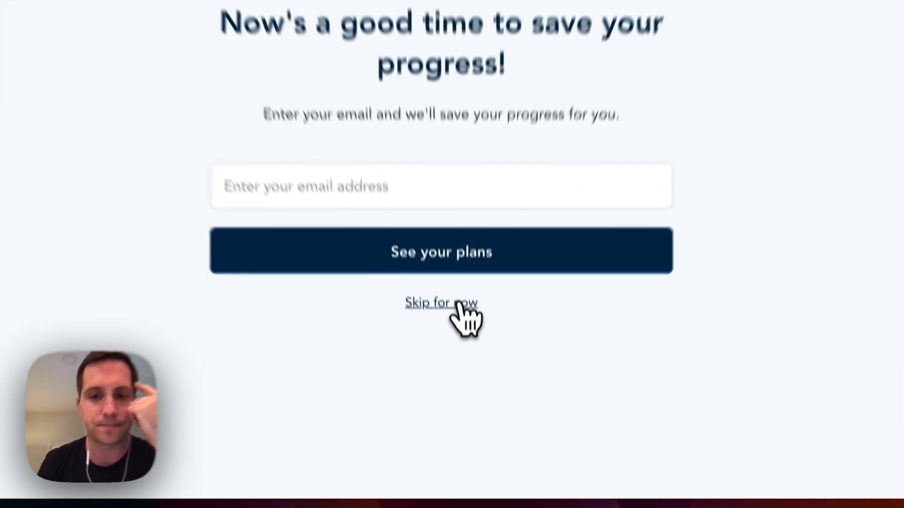
pyautogui.click(463, 382)
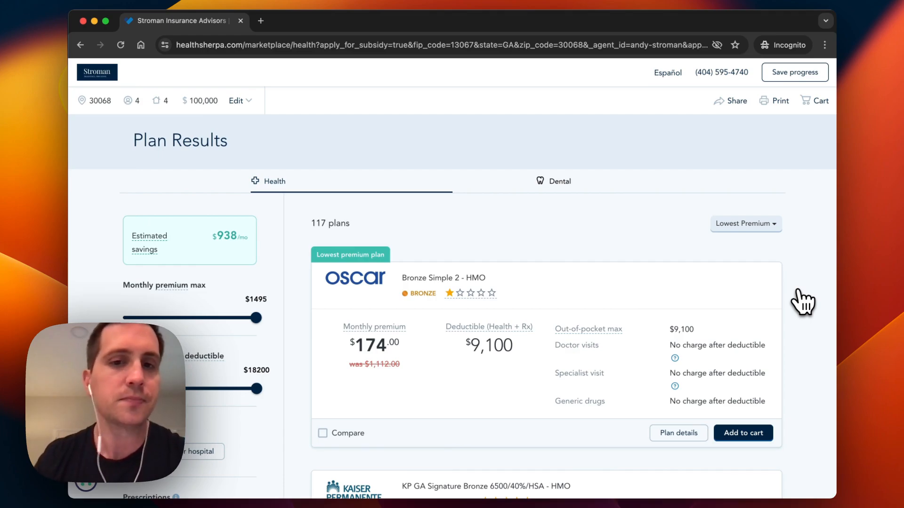
# - Review the 117-plan list, highlighting the plan count and the top plan's $174.00 premium
pyautogui.scroll(-3, 803, 301)
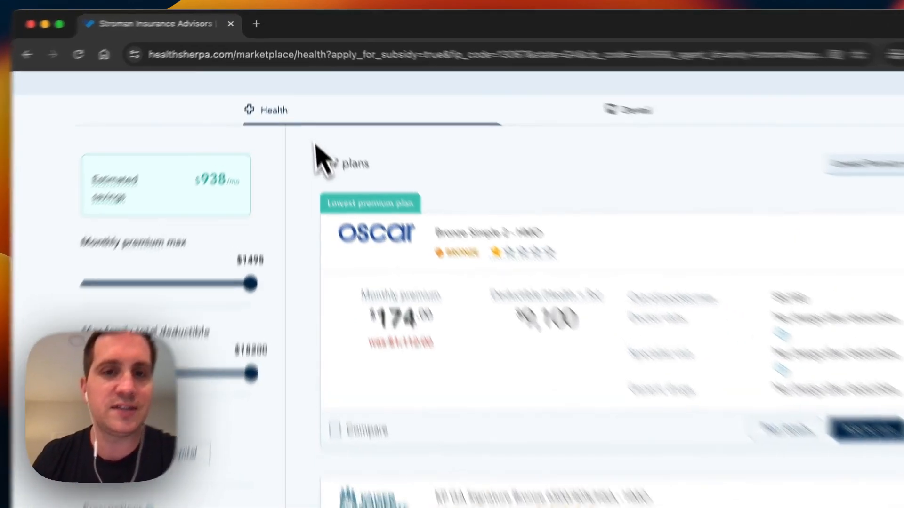
pyautogui.moveTo(311, 129); pyautogui.dragTo(339, 127)
pyautogui.moveTo(396, 237); pyautogui.dragTo(419, 237)
pyautogui.click(484, 235)
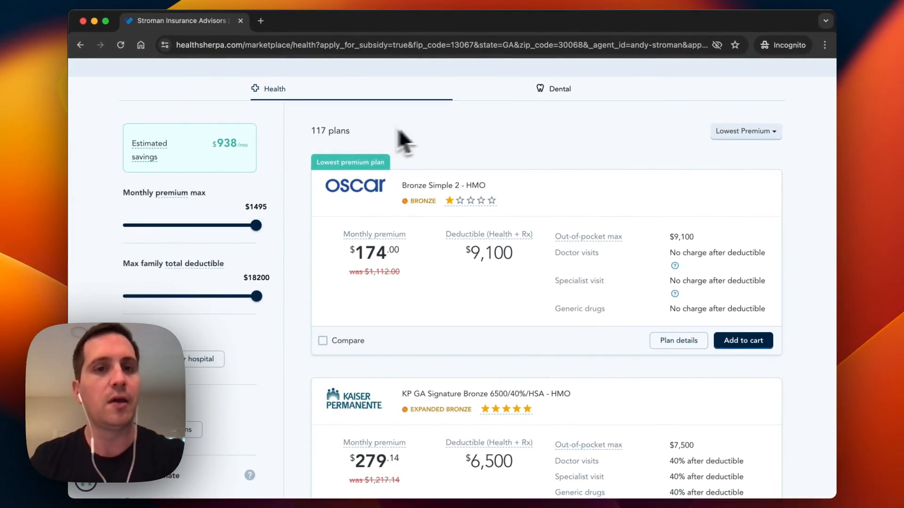
pyautogui.scroll(-3, 797, 255)
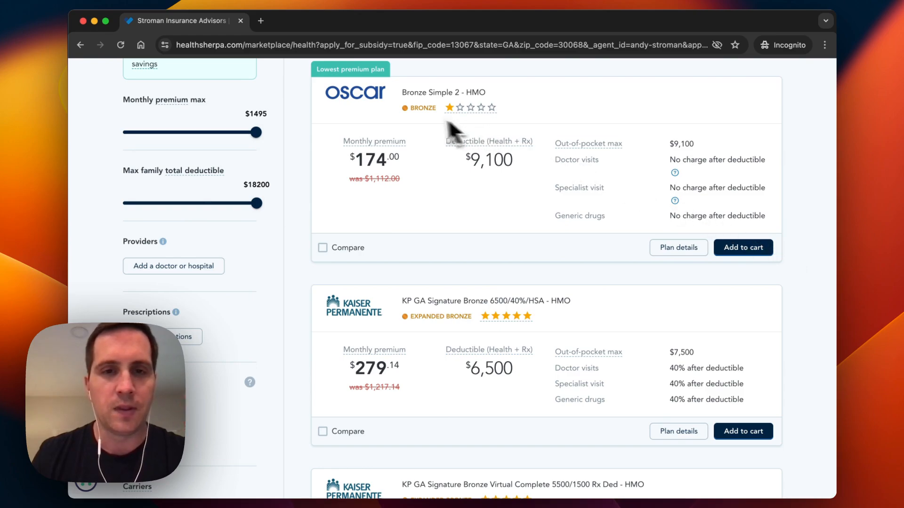
pyautogui.scroll(3, 428, 120)
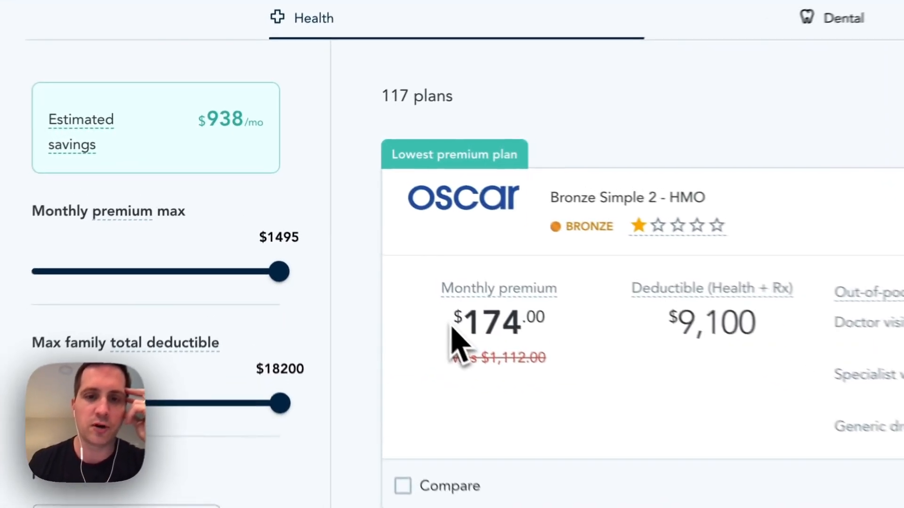
pyautogui.moveTo(451, 329); pyautogui.dragTo(542, 337)
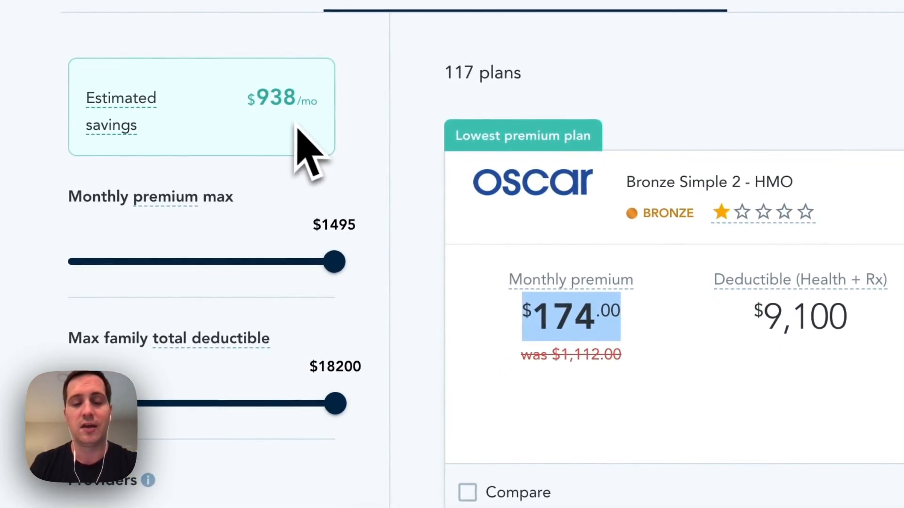
pyautogui.click(581, 404)
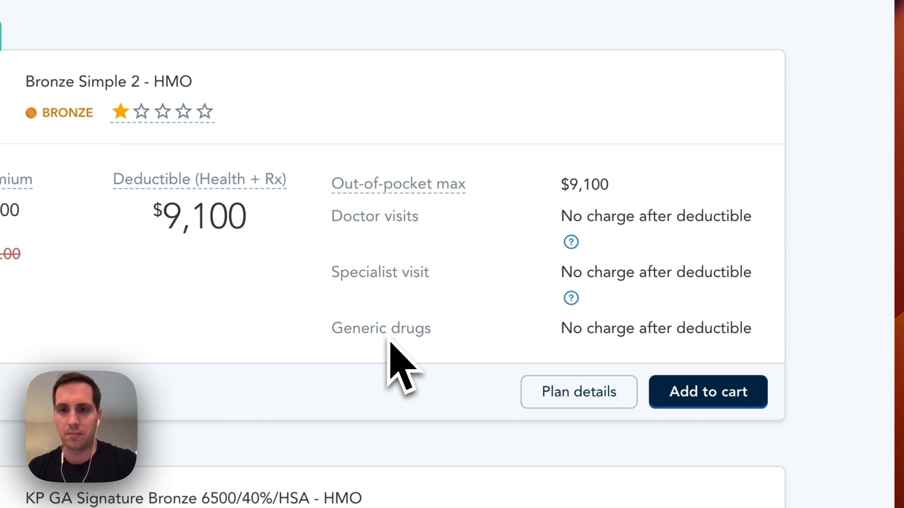
pyautogui.scroll(-2, 827, 293)
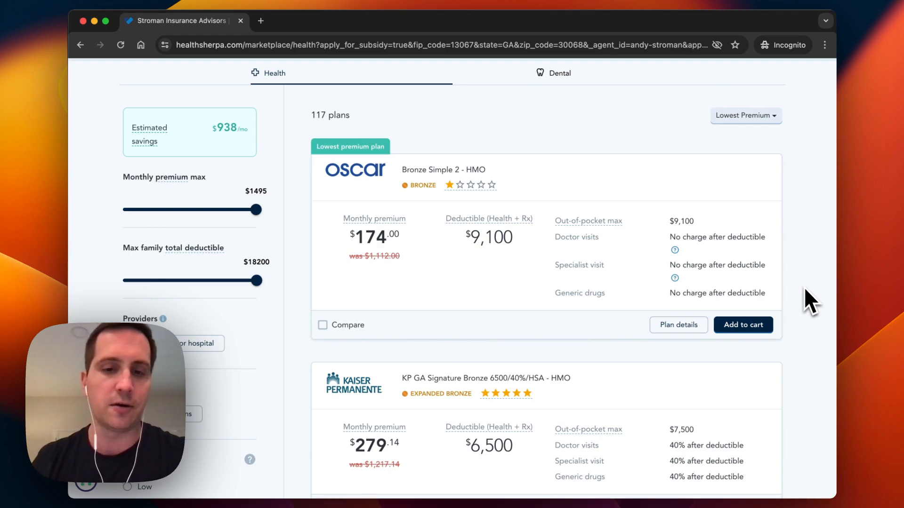
pyautogui.scroll(-1, 805, 289)
pyautogui.scroll(-4, 803, 288)
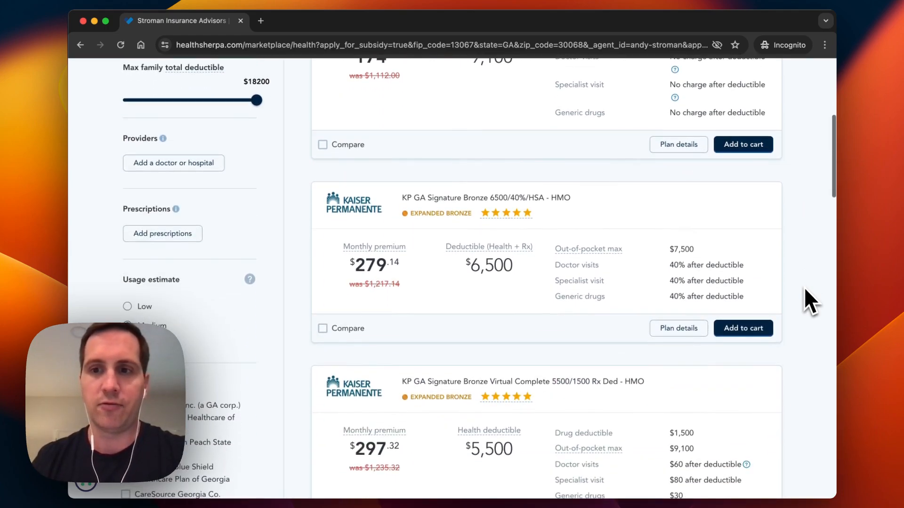
pyautogui.scroll(-2, 805, 305)
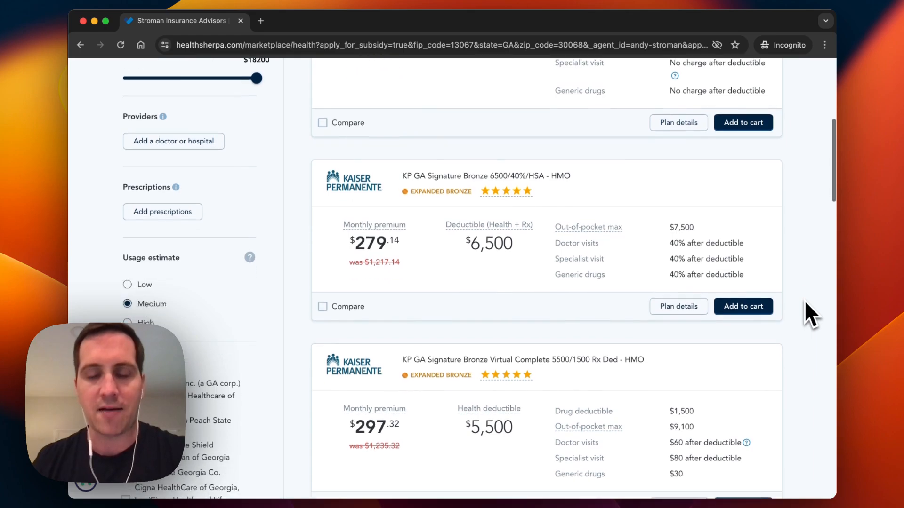
pyautogui.scroll(-3, 805, 303)
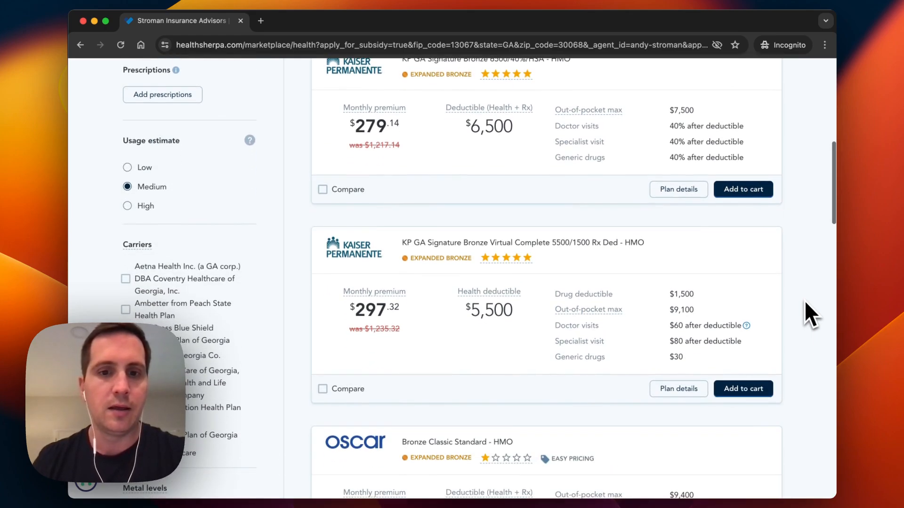
pyautogui.scroll(-7, 805, 303)
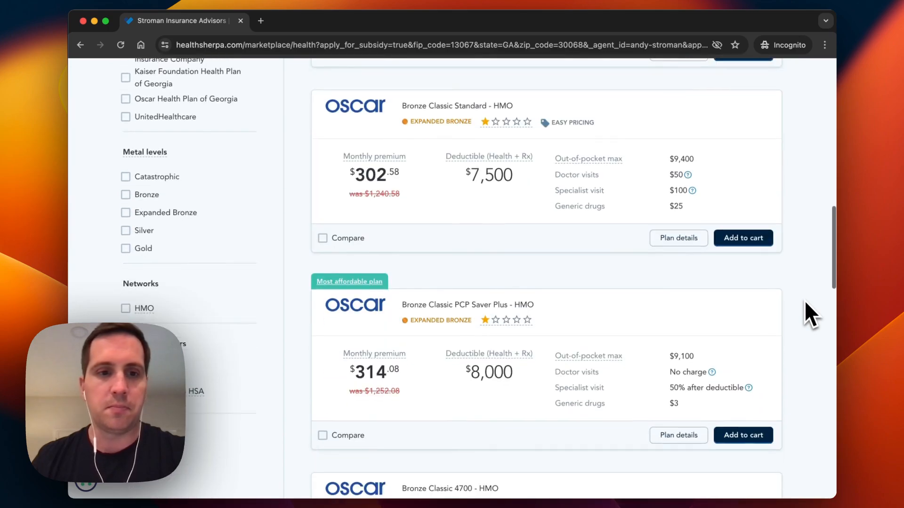
pyautogui.scroll(-15, 805, 304)
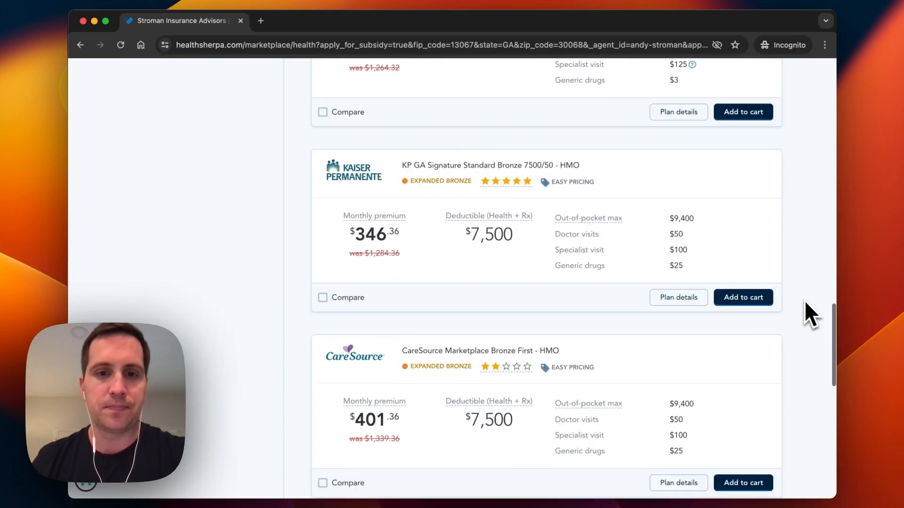
pyautogui.scroll(-5, 805, 302)
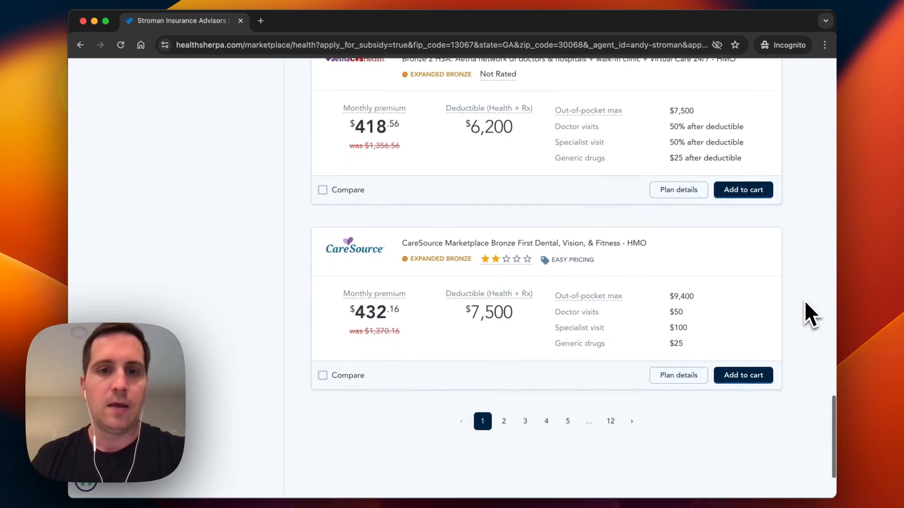
pyautogui.scroll(3, 805, 304)
pyautogui.scroll(10, 805, 303)
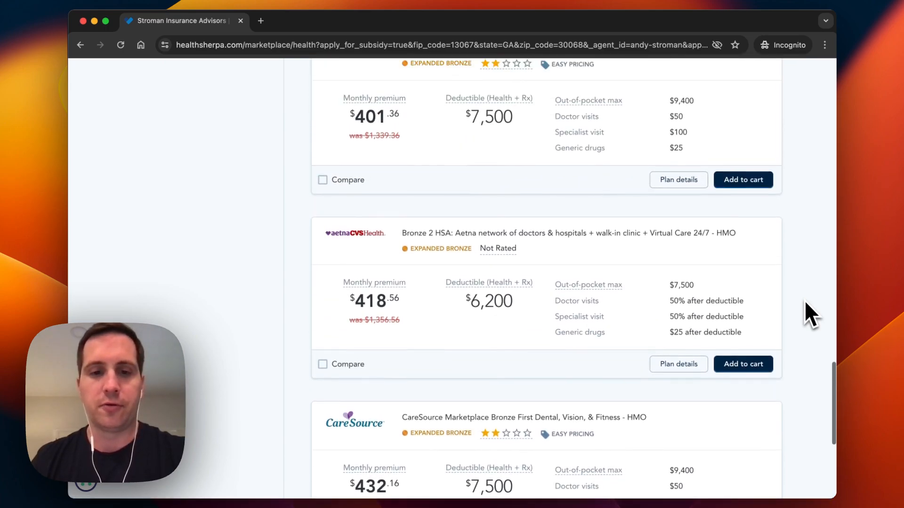
pyautogui.scroll(12, 804, 300)
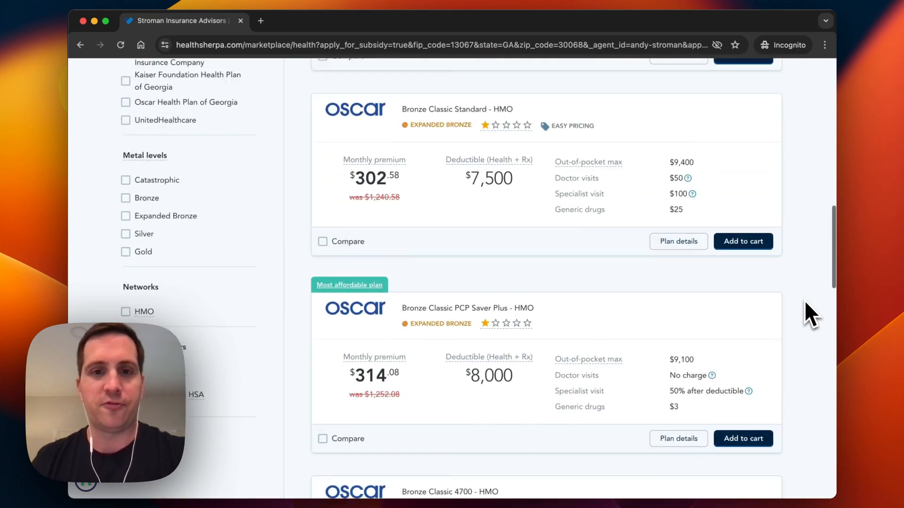
pyautogui.scroll(10, 804, 300)
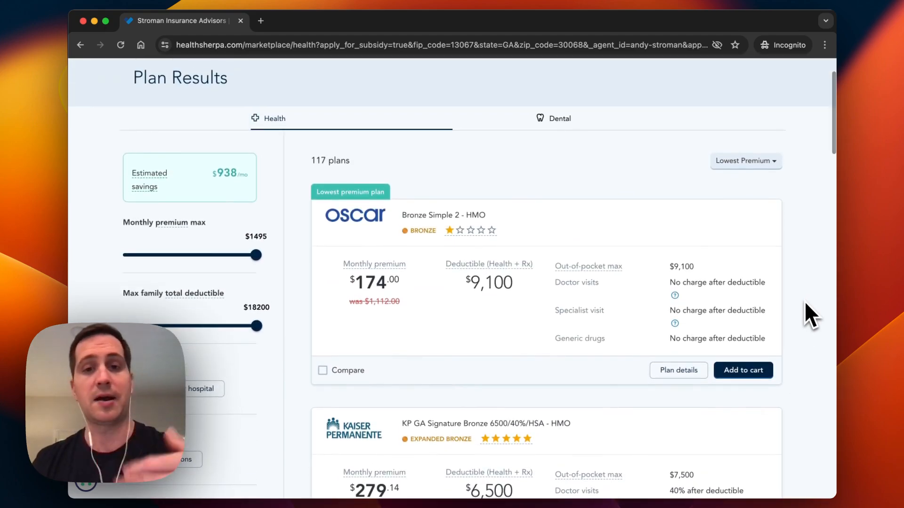
pyautogui.scroll(1, 804, 301)
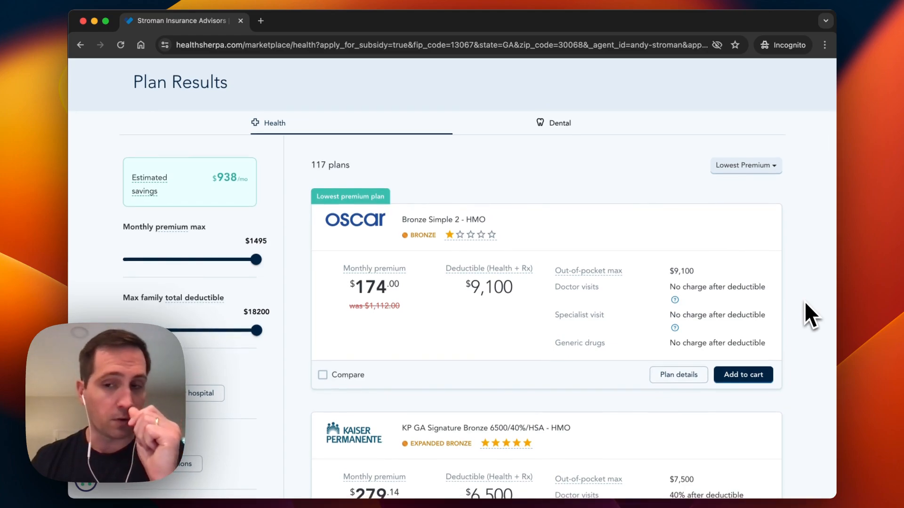
pyautogui.scroll(-3, 803, 301)
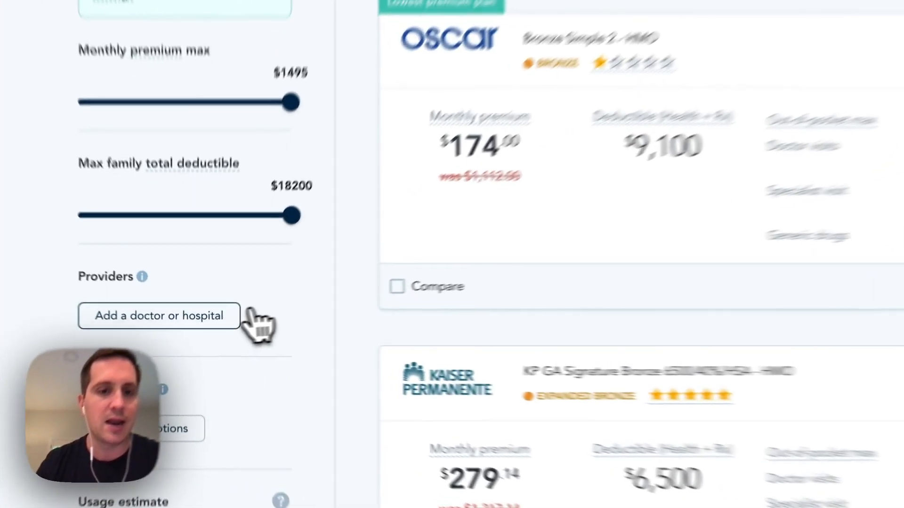
# - Search for the preferred doctor by name and add the Kennesaw family medicine doctor
pyautogui.click(216, 330)
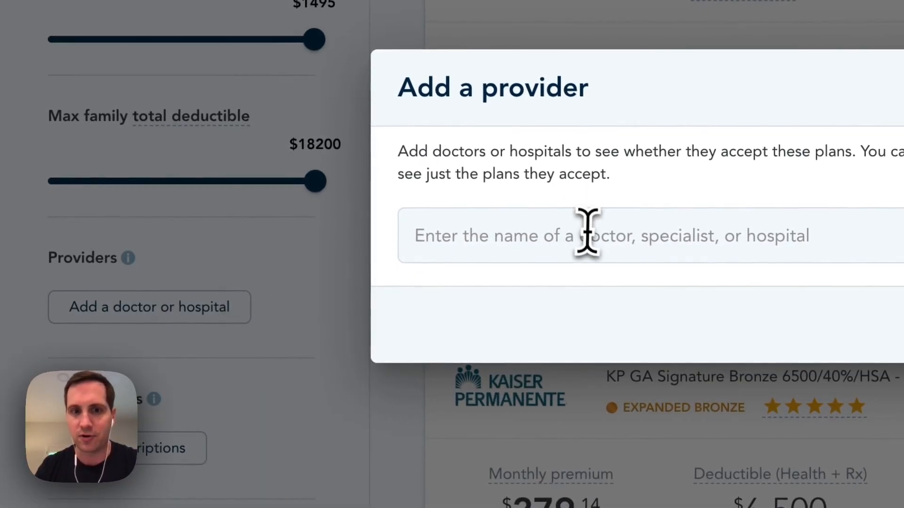
pyautogui.click(587, 232)
pyautogui.write('hornsby')
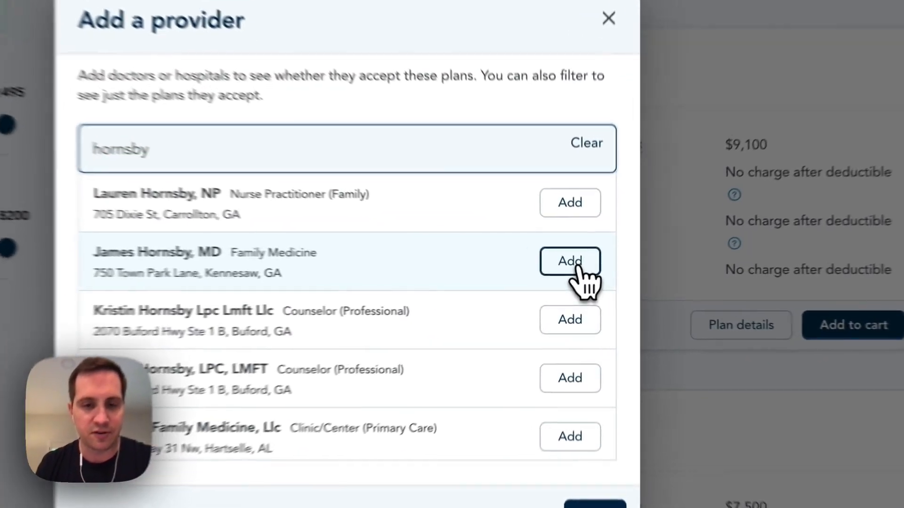
pyautogui.click(580, 273)
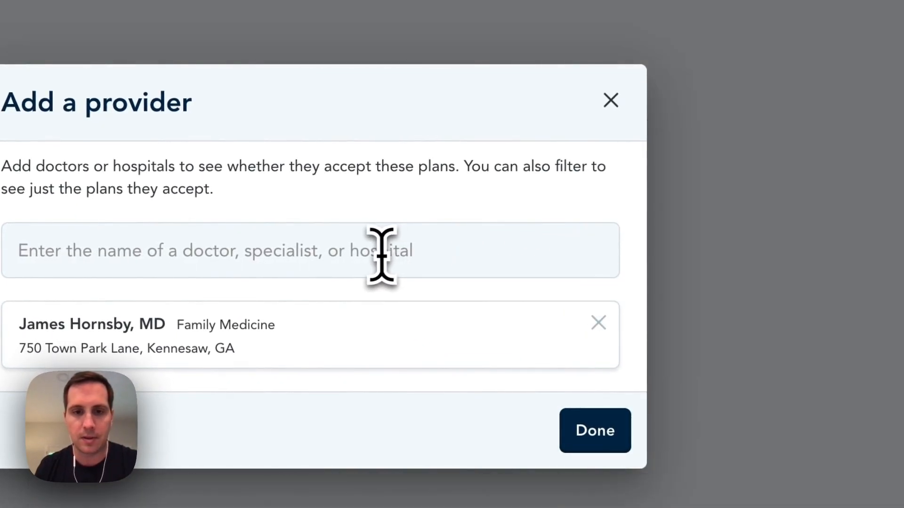
# - Add Northside Hospital in Atlanta as a provider and return to the plans
pyautogui.click(380, 255)
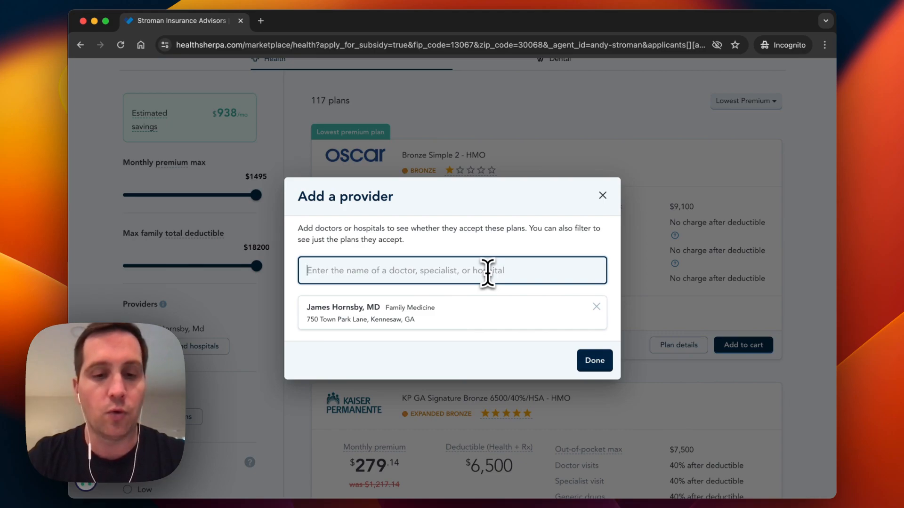
pyautogui.write('nor')
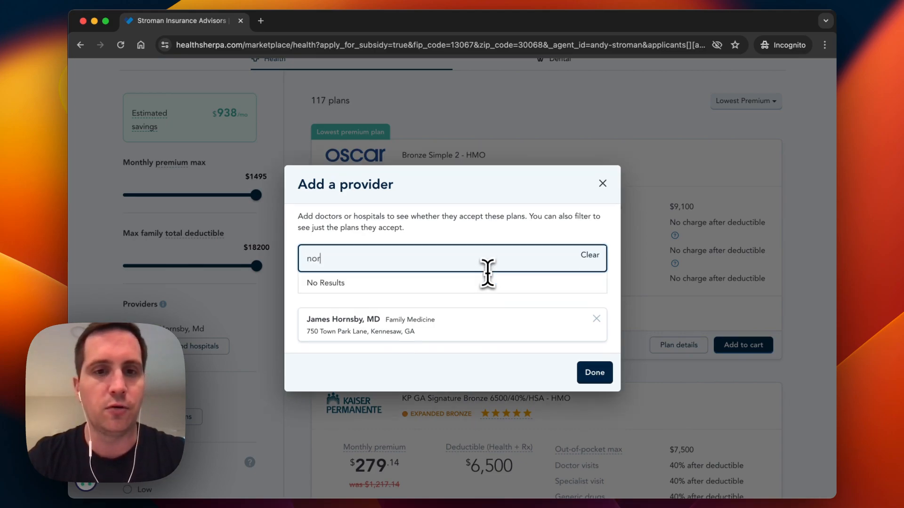
pyautogui.write('thside hospital')
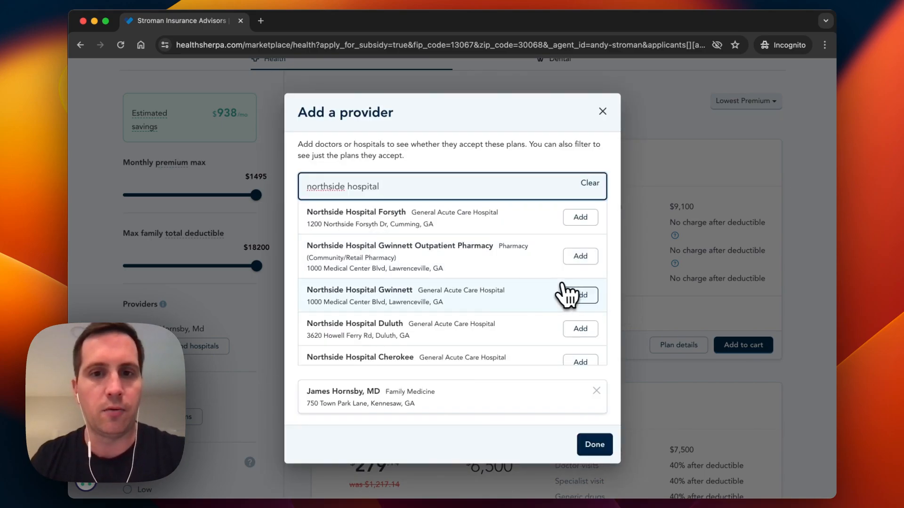
pyautogui.scroll(-3, 568, 292)
pyautogui.scroll(-3, 569, 294)
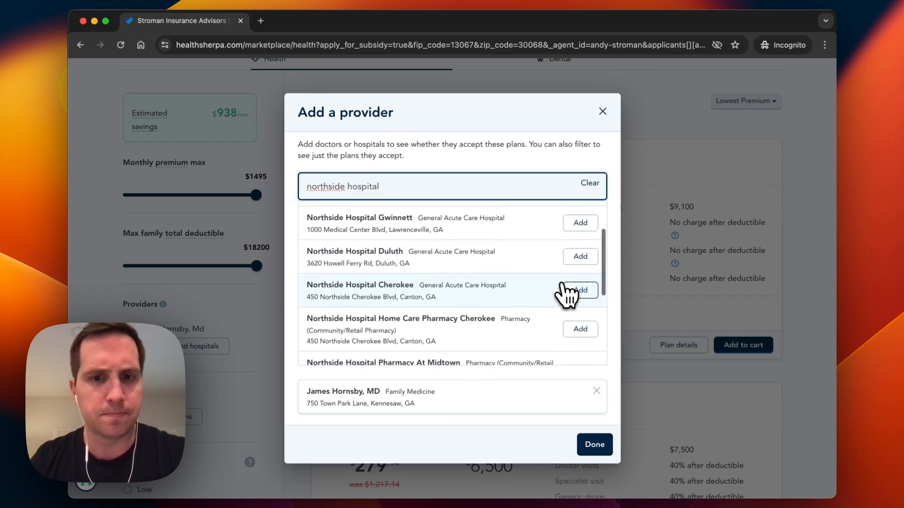
pyautogui.scroll(-1, 568, 294)
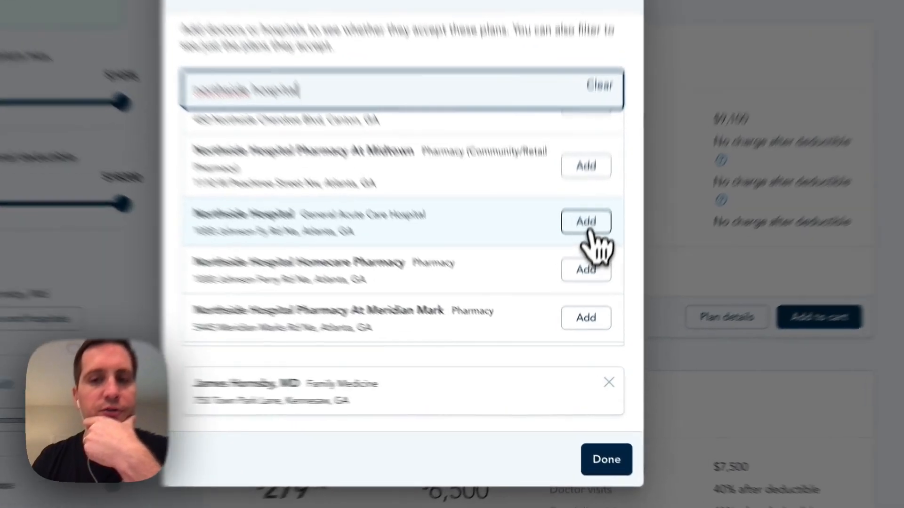
pyautogui.click(570, 282)
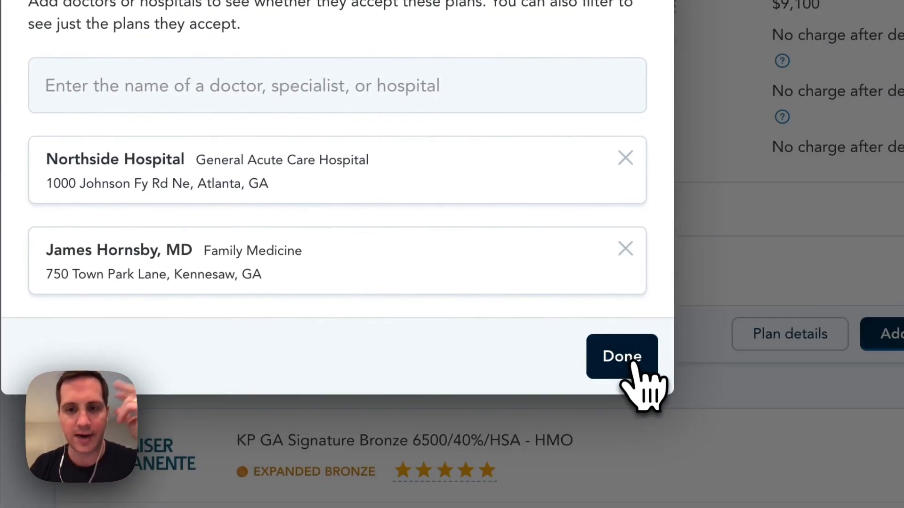
pyautogui.click(633, 360)
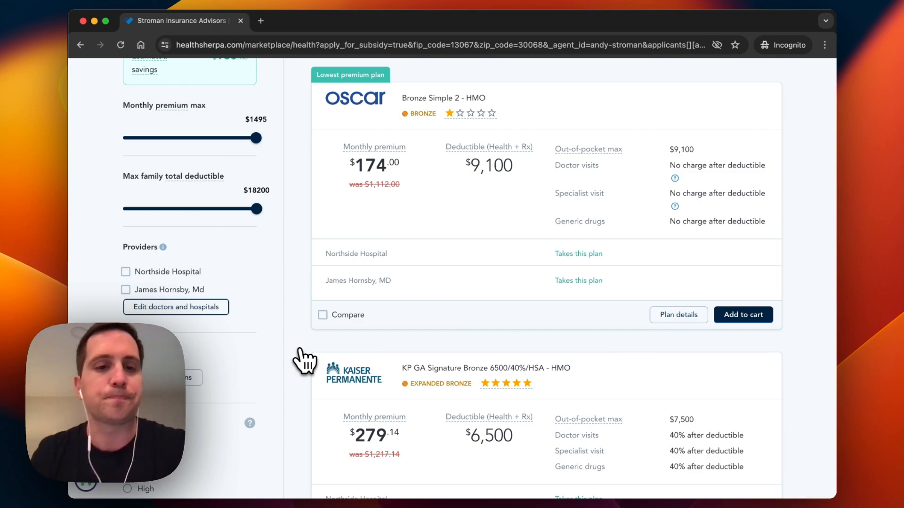
pyautogui.scroll(1, 718, 302)
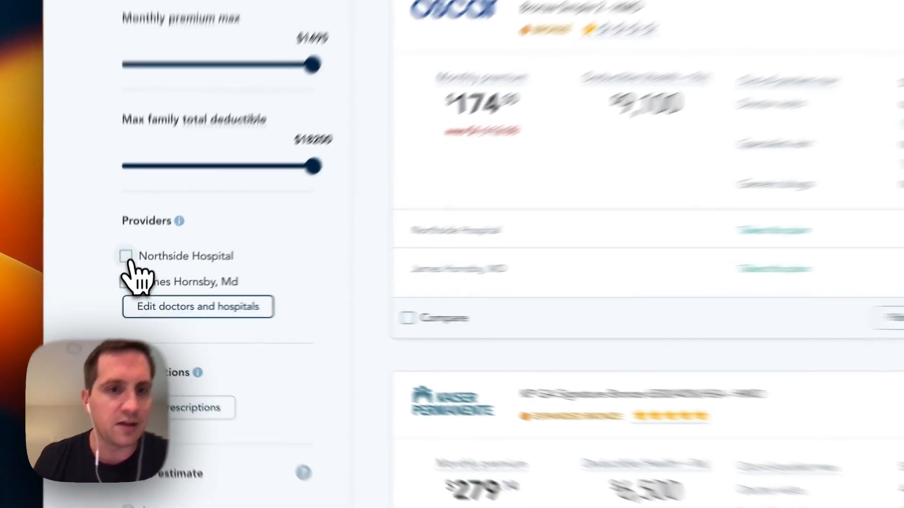
pyautogui.click(125, 275)
pyautogui.click(125, 293)
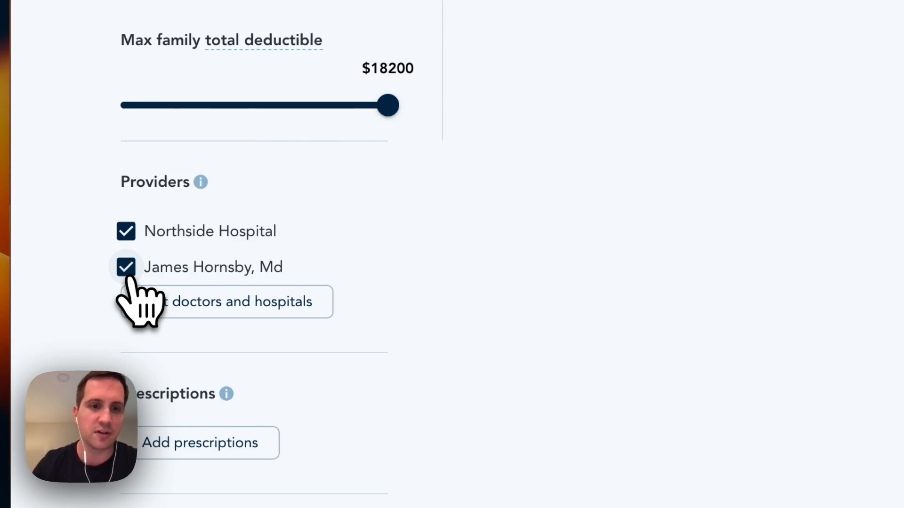
pyautogui.scroll(3, 663, 288)
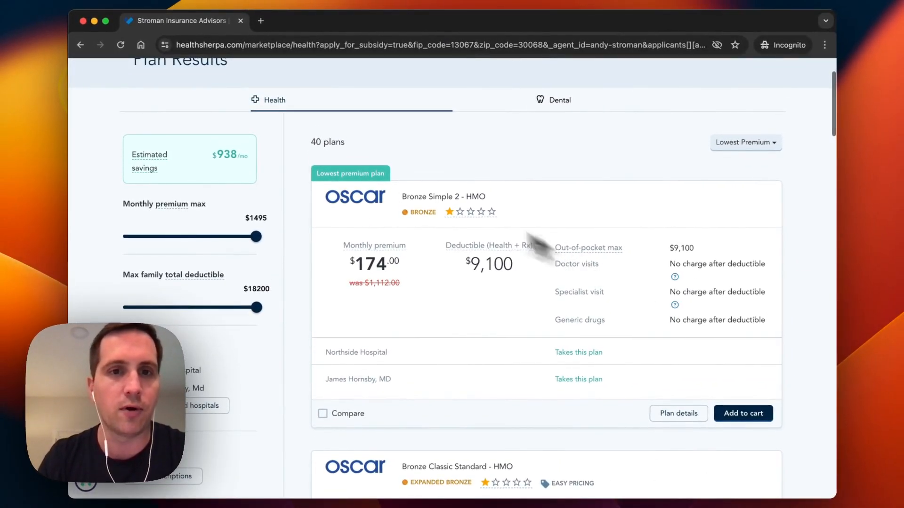
pyautogui.moveTo(311, 141); pyautogui.dragTo(347, 146)
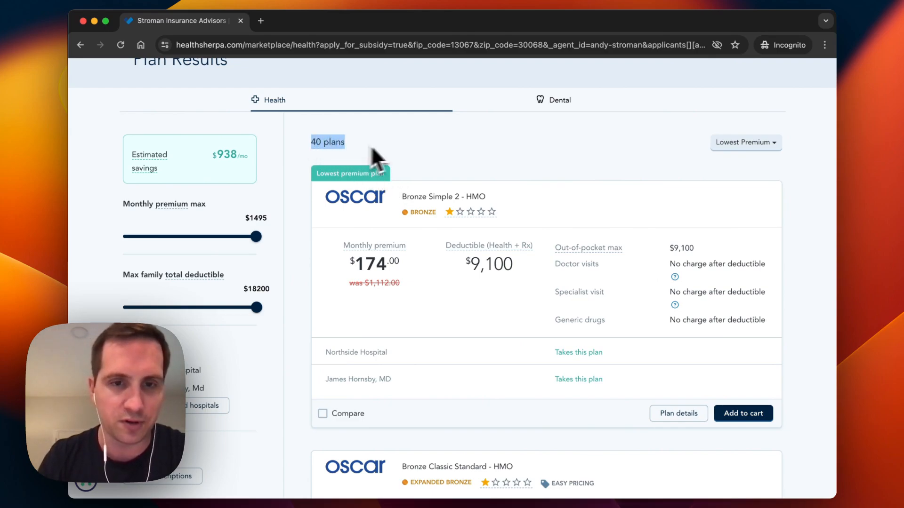
pyautogui.click(401, 144)
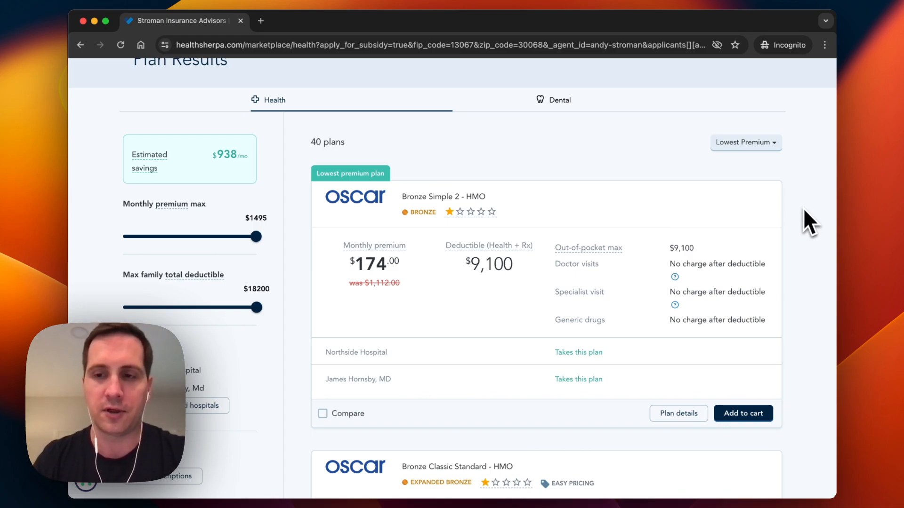
pyautogui.scroll(-2, 803, 208)
pyautogui.scroll(-2, 802, 211)
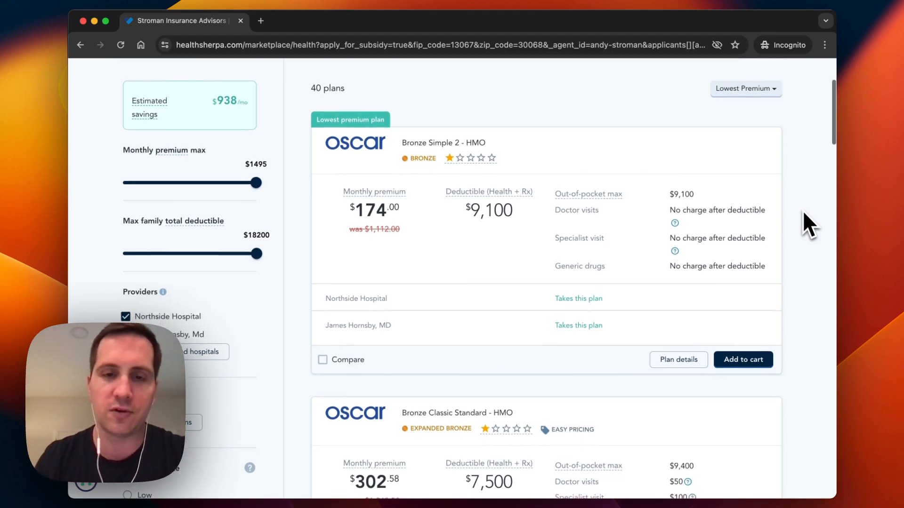
pyautogui.scroll(-7, 647, 238)
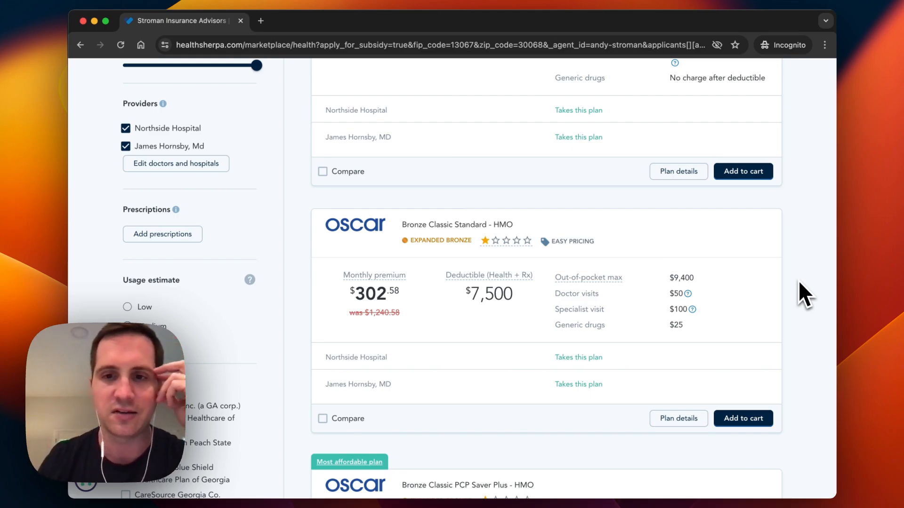
pyautogui.scroll(-4, 799, 283)
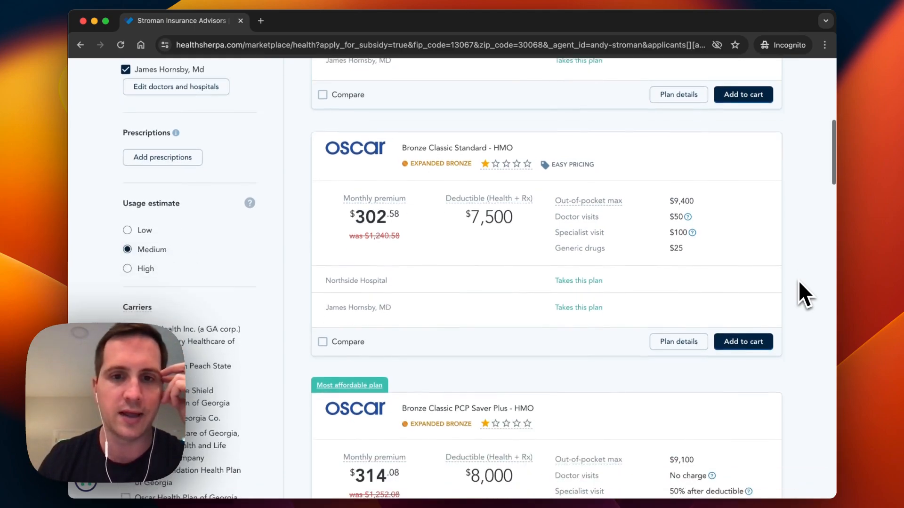
pyautogui.scroll(-10, 799, 281)
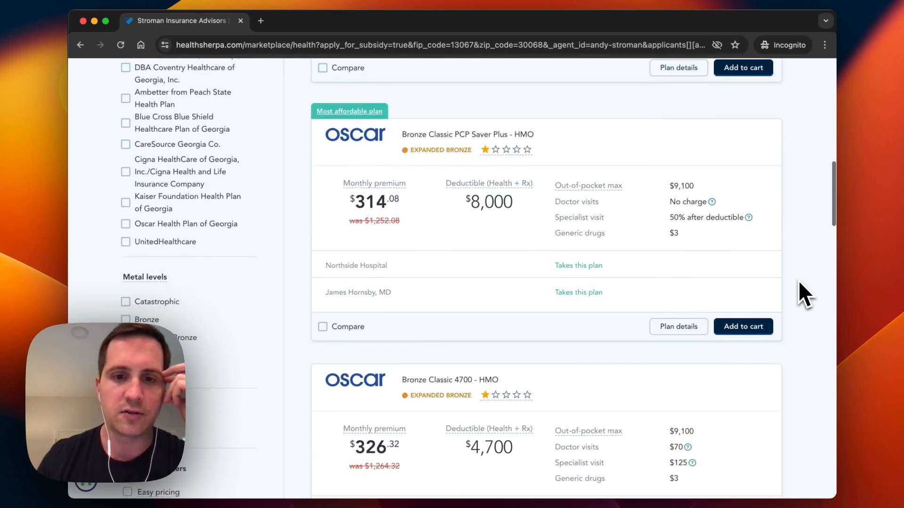
pyautogui.scroll(-5, 799, 283)
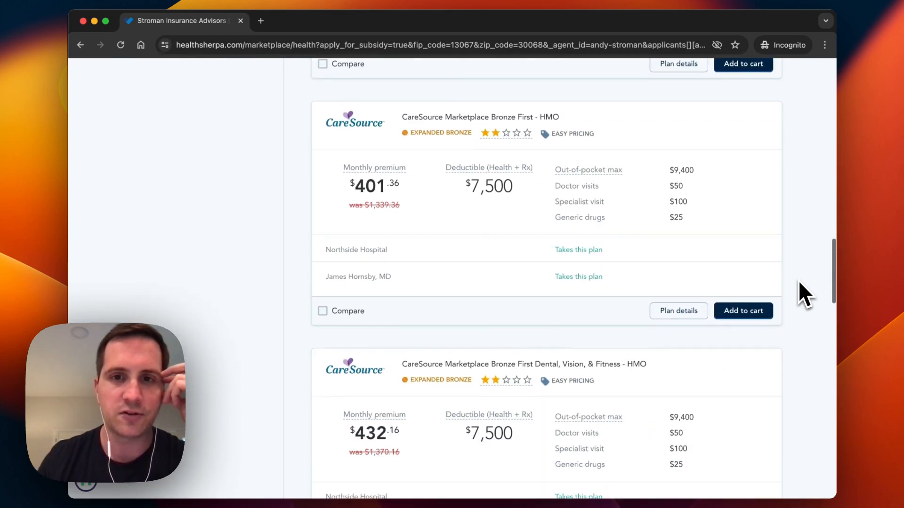
pyautogui.scroll(-10, 800, 294)
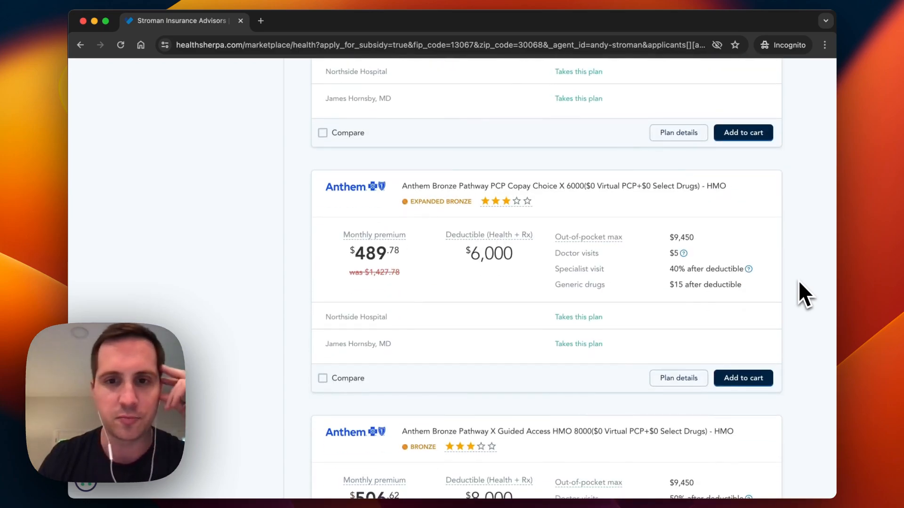
pyautogui.scroll(-3, 798, 280)
pyautogui.scroll(-3, 799, 282)
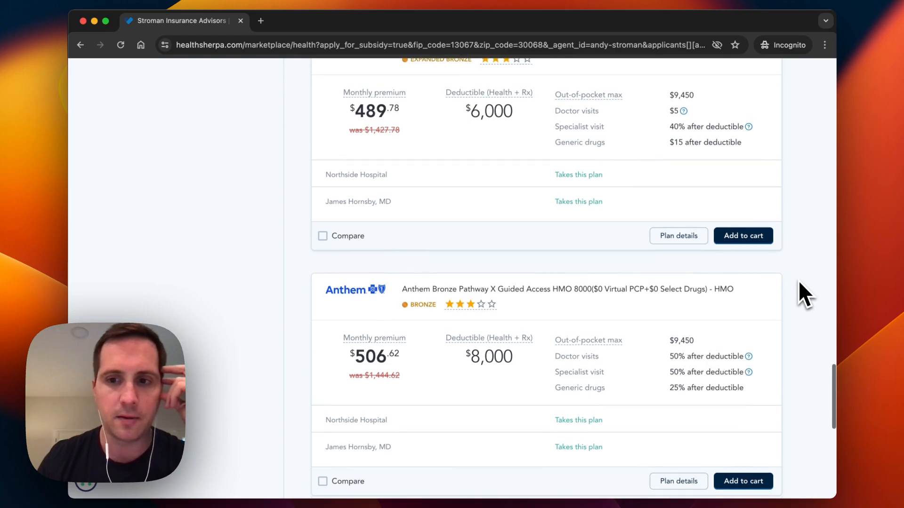
pyautogui.scroll(-5, 798, 281)
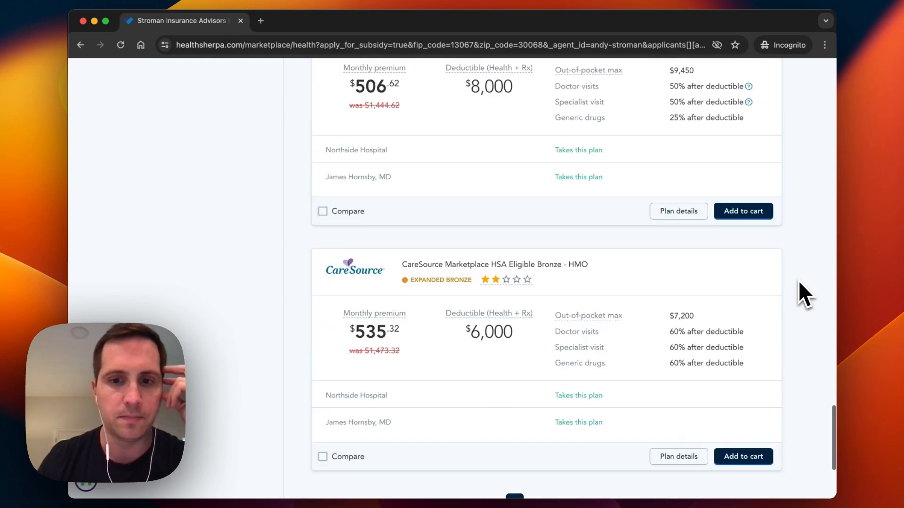
pyautogui.click(536, 444)
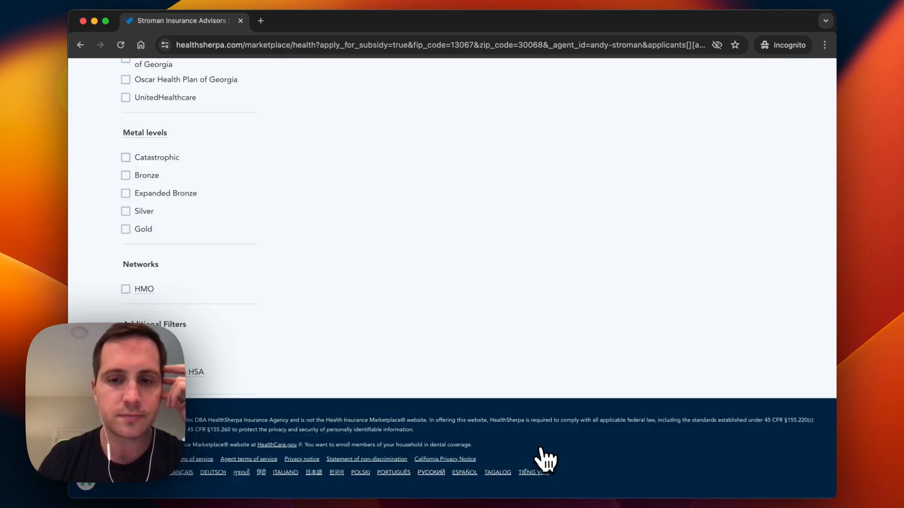
pyautogui.scroll(-10, 590, 388)
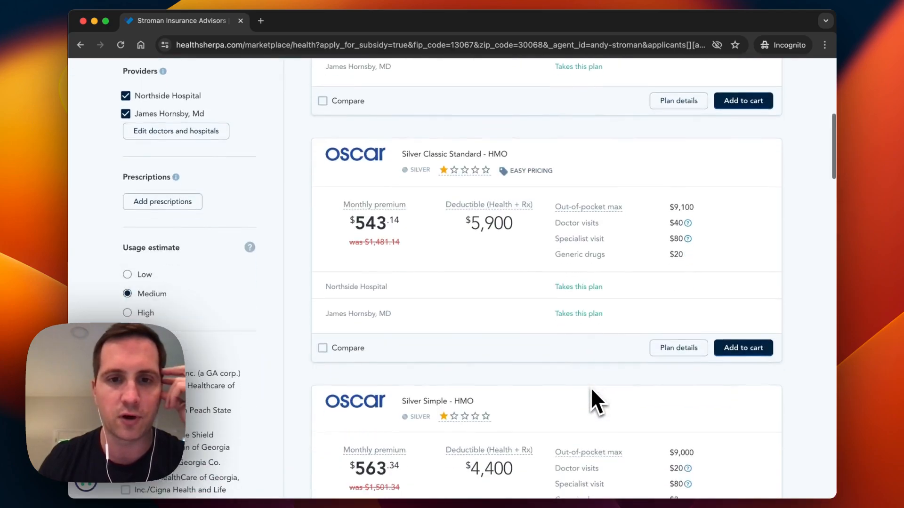
pyautogui.scroll(-15, 592, 392)
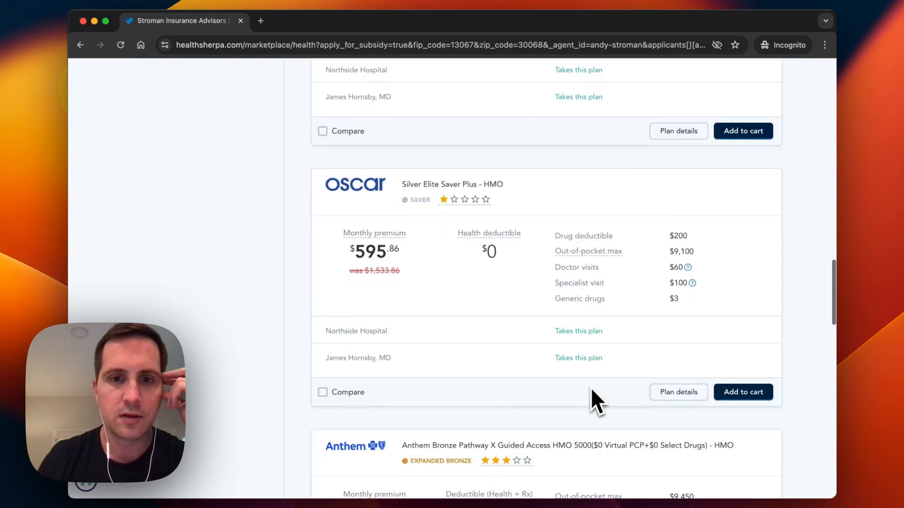
pyautogui.scroll(-14, 591, 403)
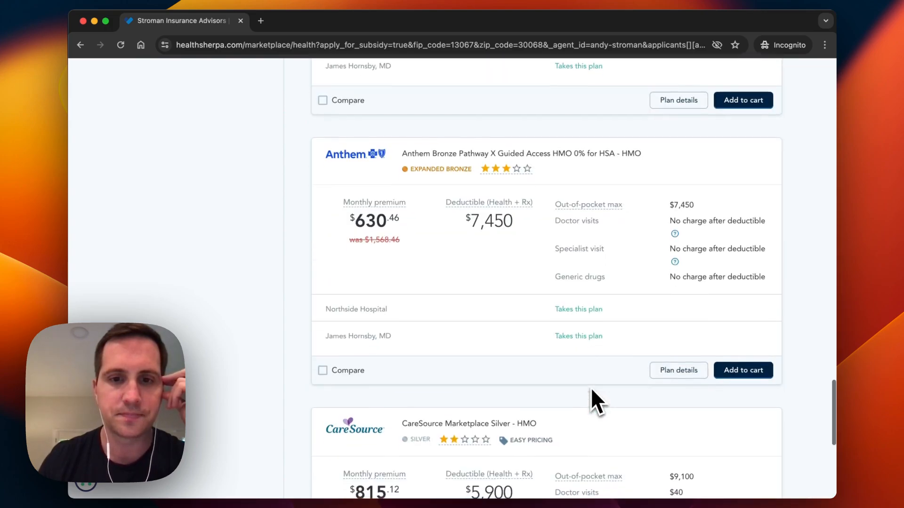
pyautogui.scroll(6, 591, 389)
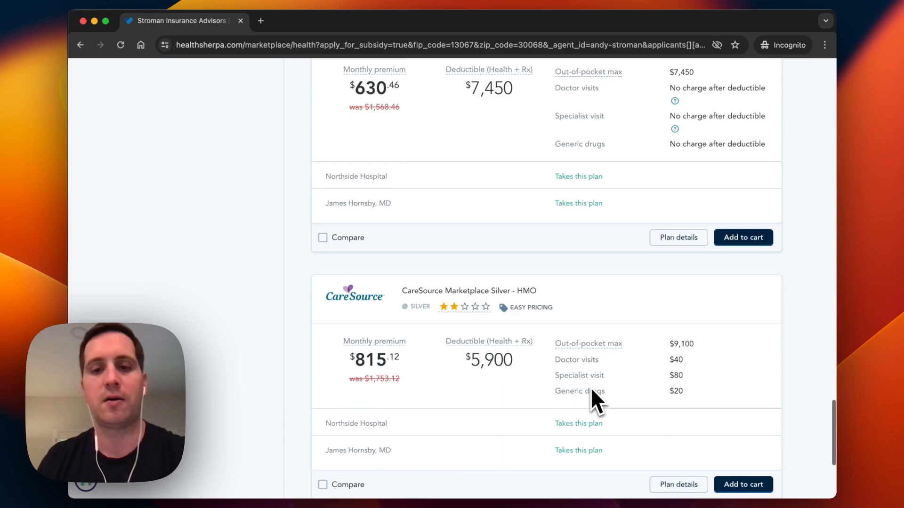
pyautogui.scroll(3, 591, 387)
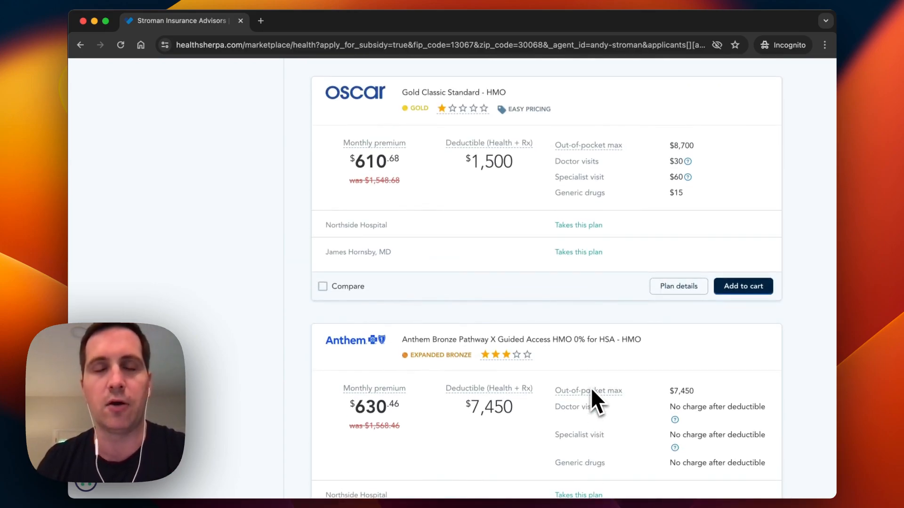
pyautogui.scroll(2, 591, 388)
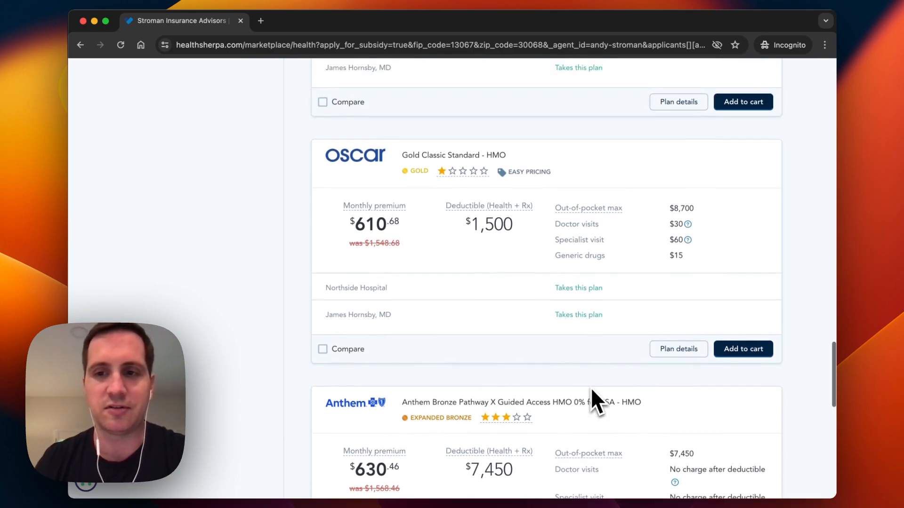
pyautogui.scroll(3, 591, 388)
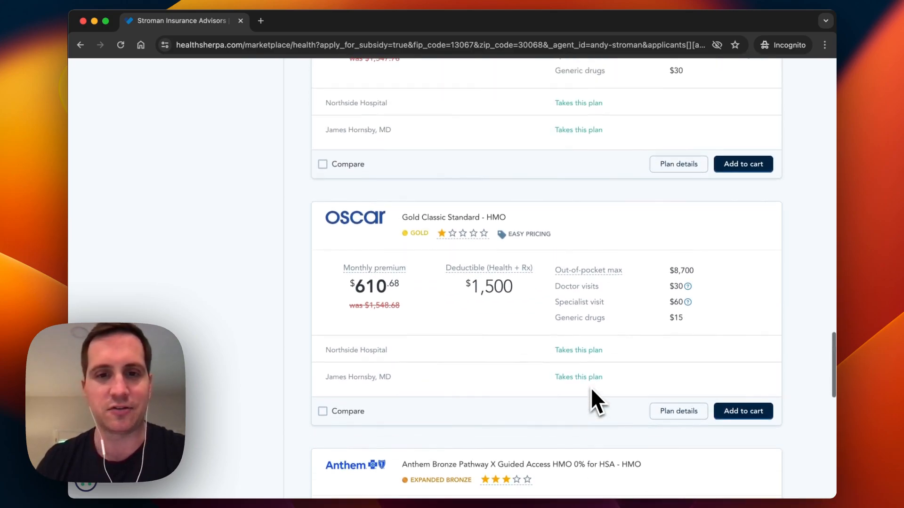
pyautogui.scroll(8, 591, 388)
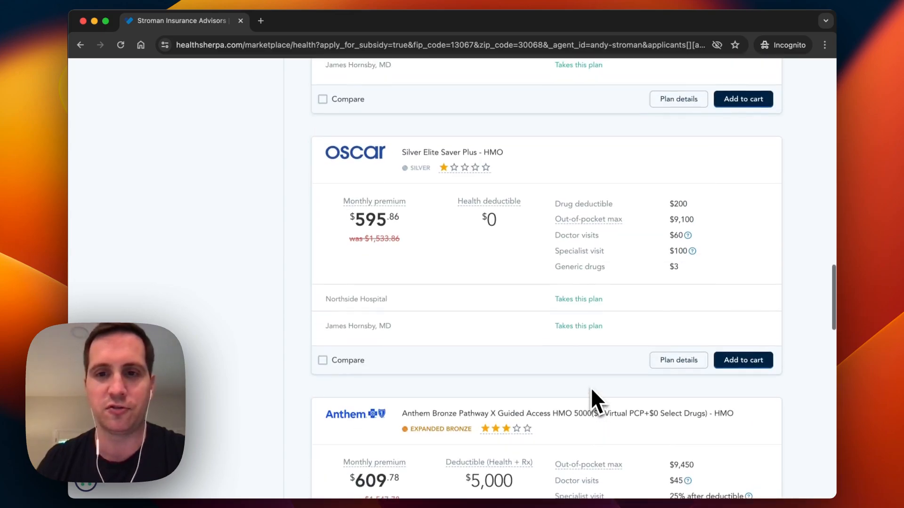
pyautogui.scroll(3, 591, 389)
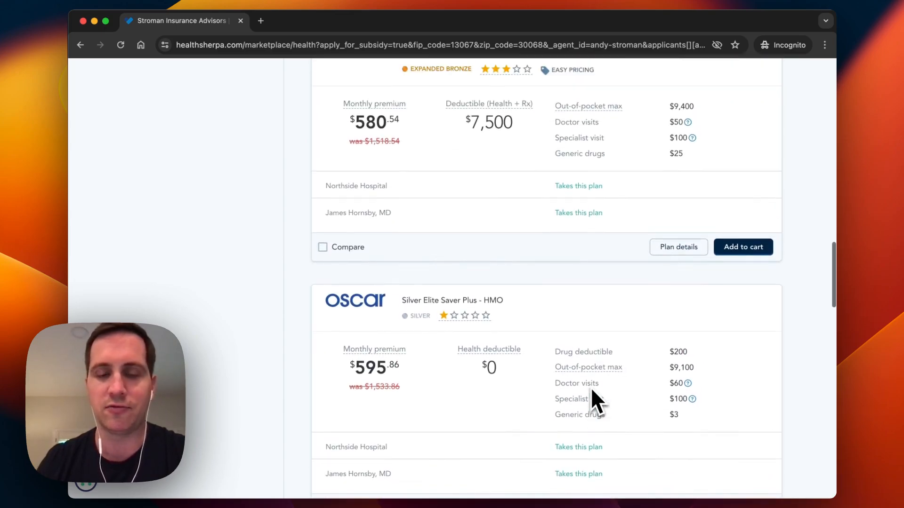
pyautogui.scroll(2, 591, 389)
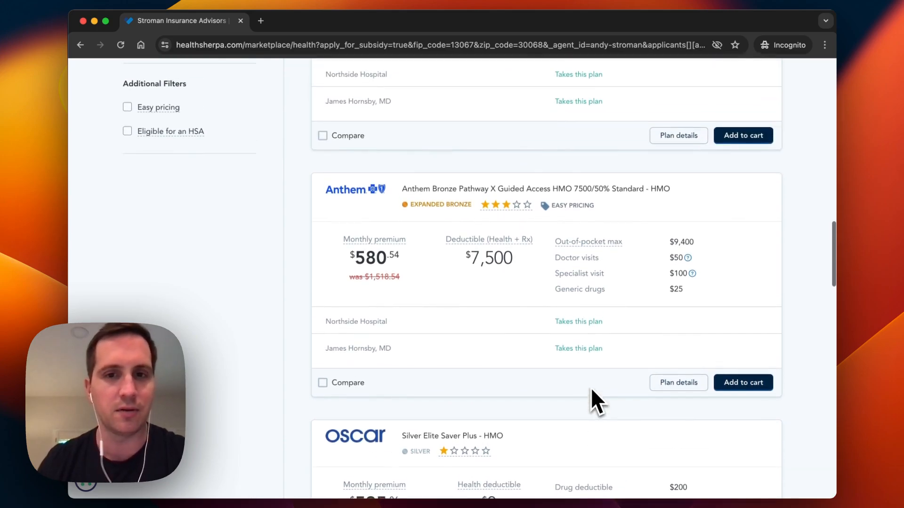
pyautogui.scroll(10, 591, 389)
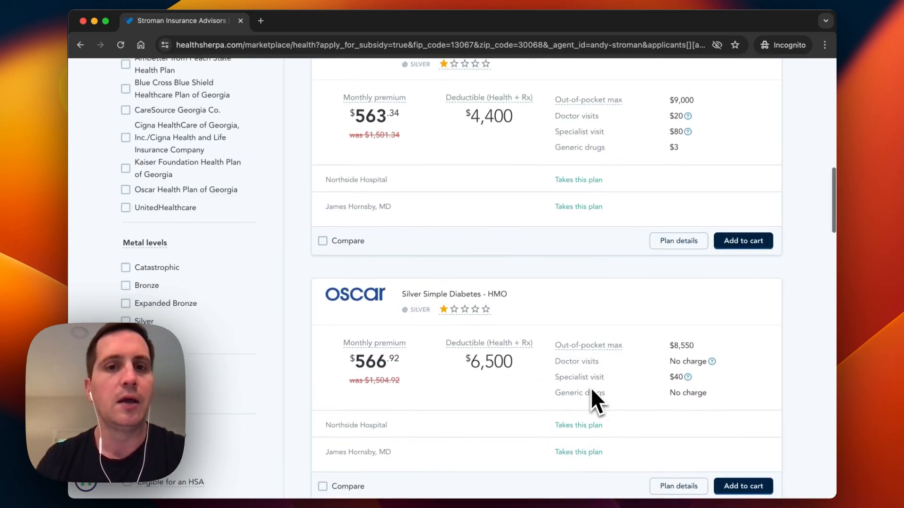
pyautogui.scroll(10, 591, 389)
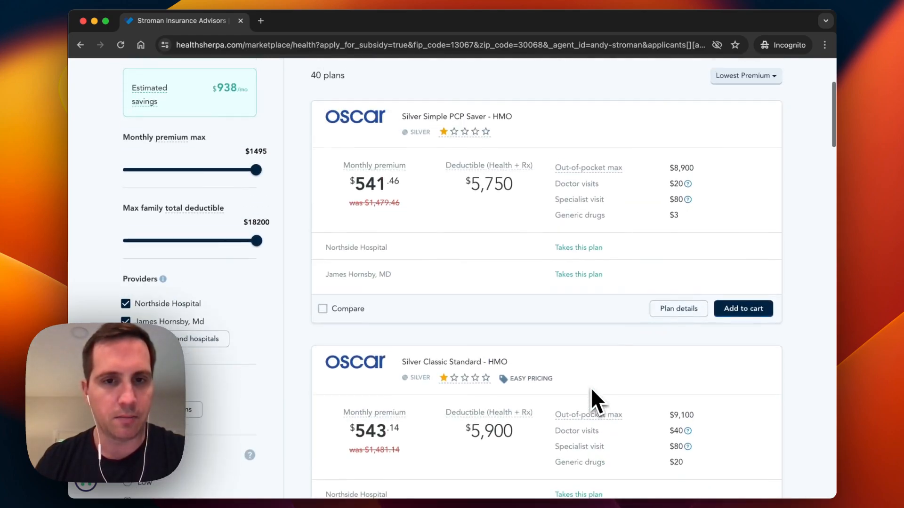
pyautogui.scroll(1, 591, 387)
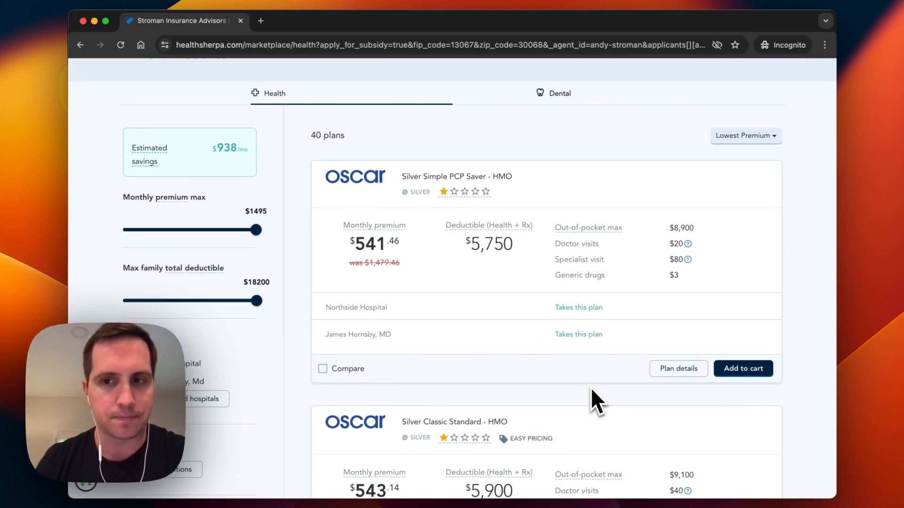
pyautogui.scroll(-20, 591, 388)
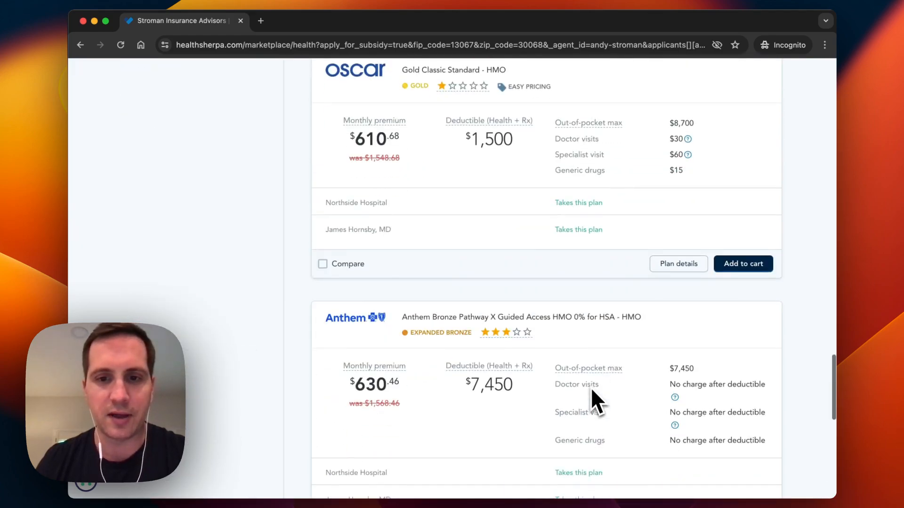
pyautogui.scroll(-2, 591, 387)
pyautogui.click(515, 320)
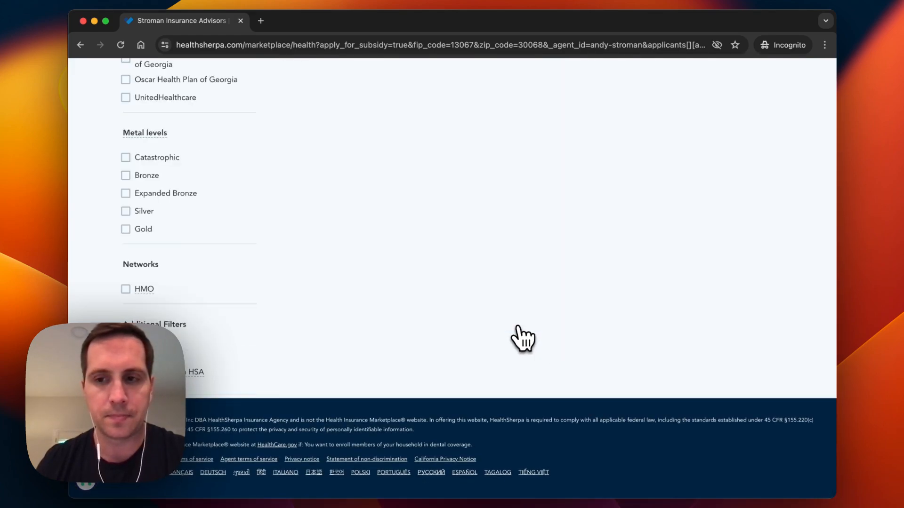
pyautogui.scroll(15, 623, 289)
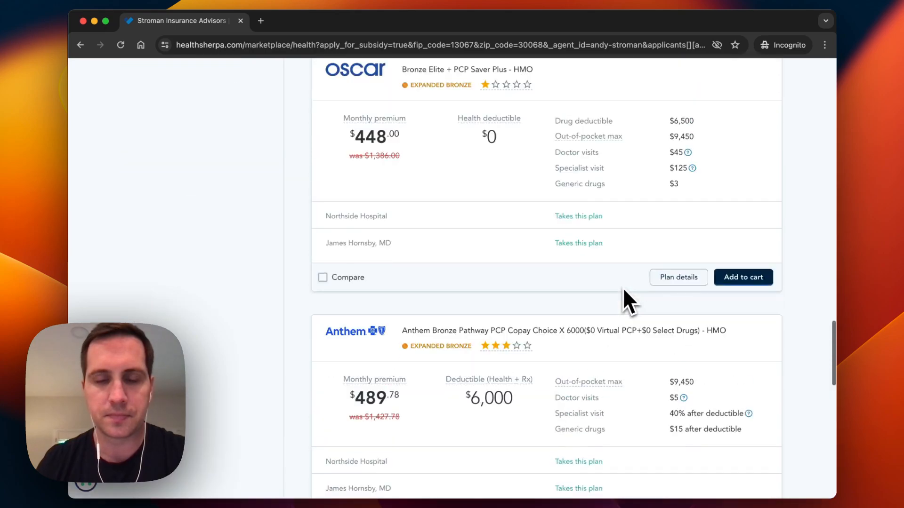
pyautogui.scroll(15, 622, 287)
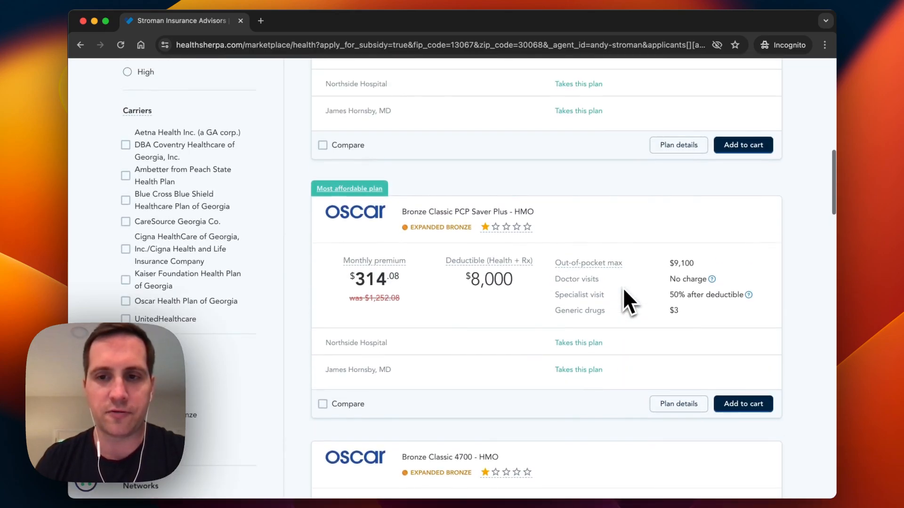
pyautogui.scroll(15, 622, 286)
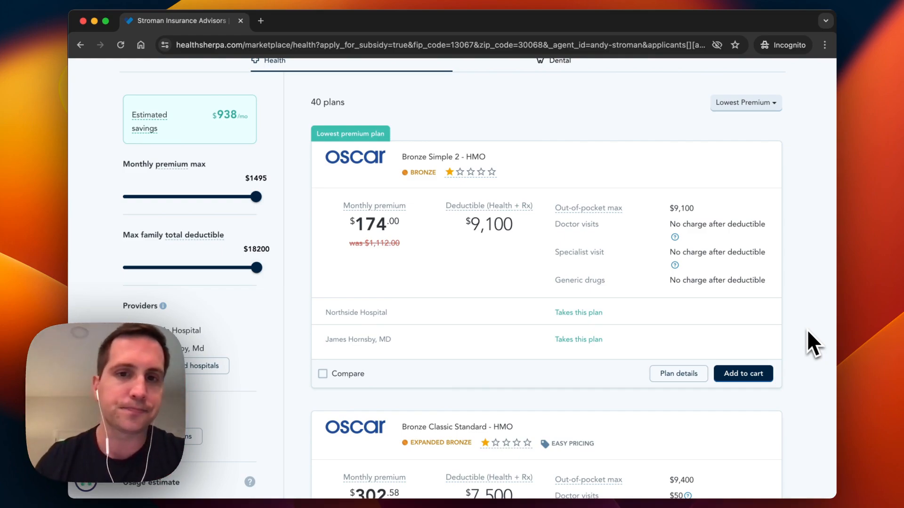
pyautogui.scroll(-1, 807, 330)
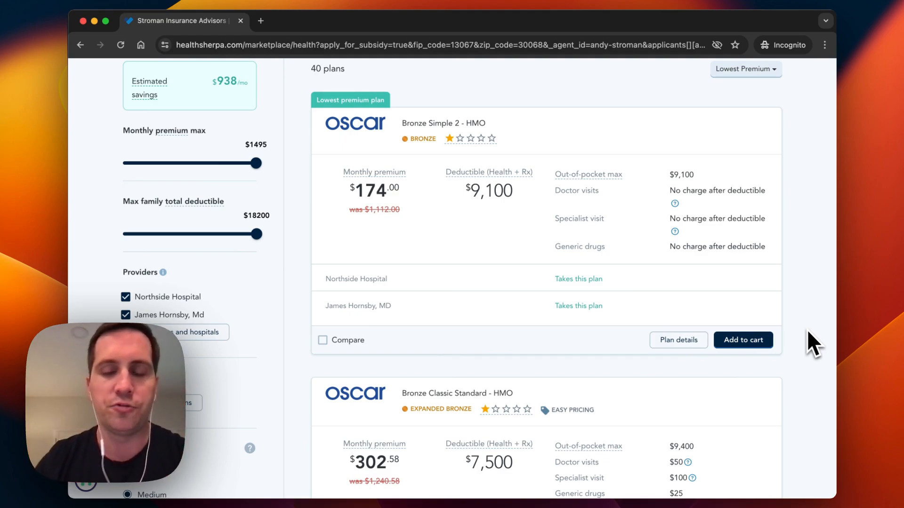
pyautogui.scroll(-1, 806, 329)
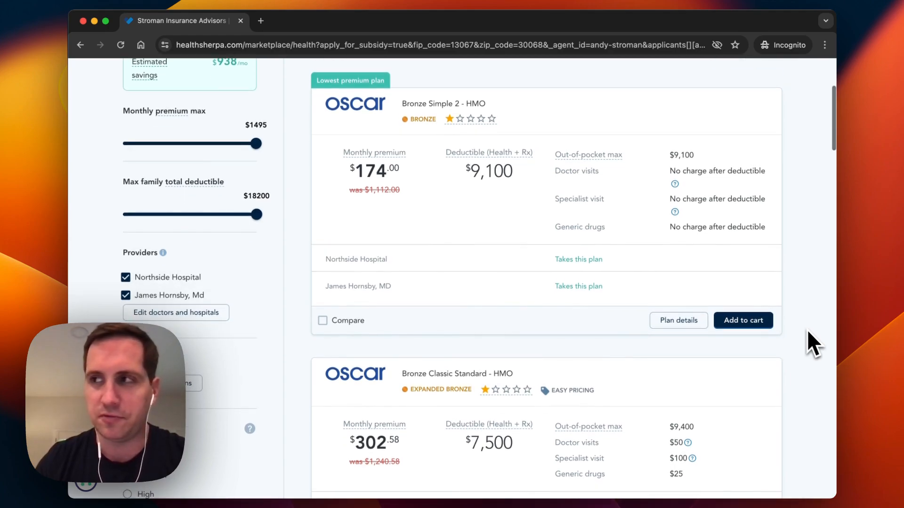
pyautogui.scroll(-3, 806, 329)
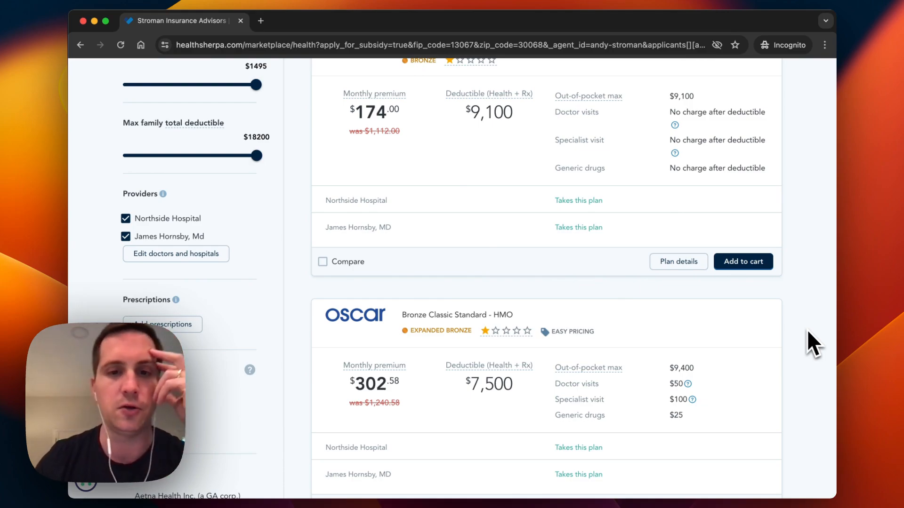
pyautogui.scroll(-3, 813, 345)
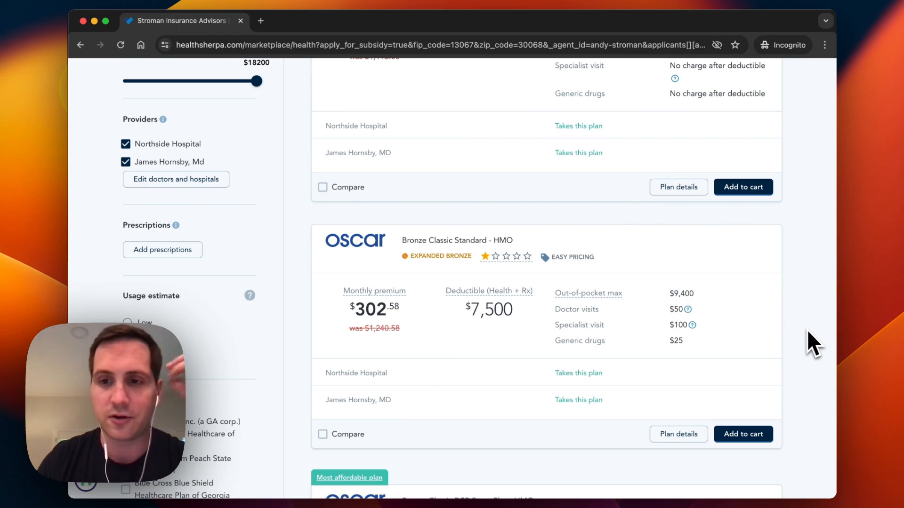
pyautogui.scroll(-4, 808, 333)
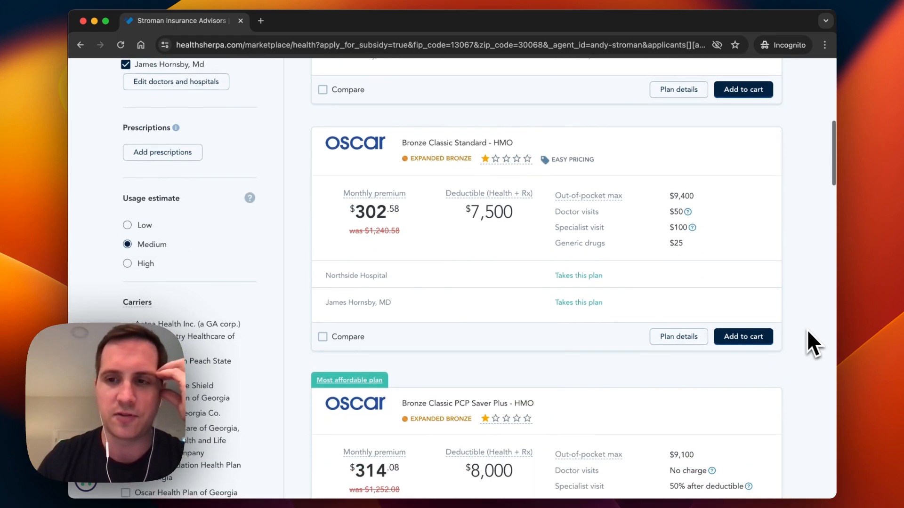
pyautogui.scroll(-10, 808, 331)
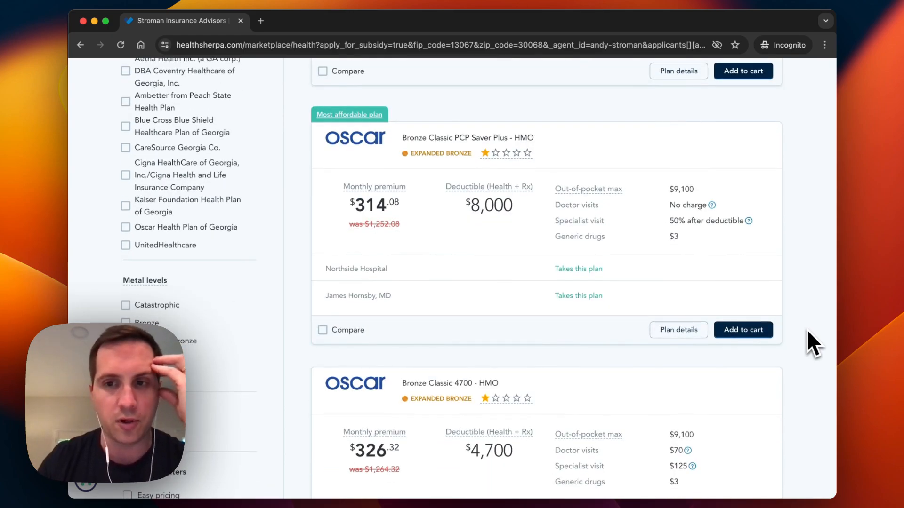
pyautogui.scroll(-10, 807, 331)
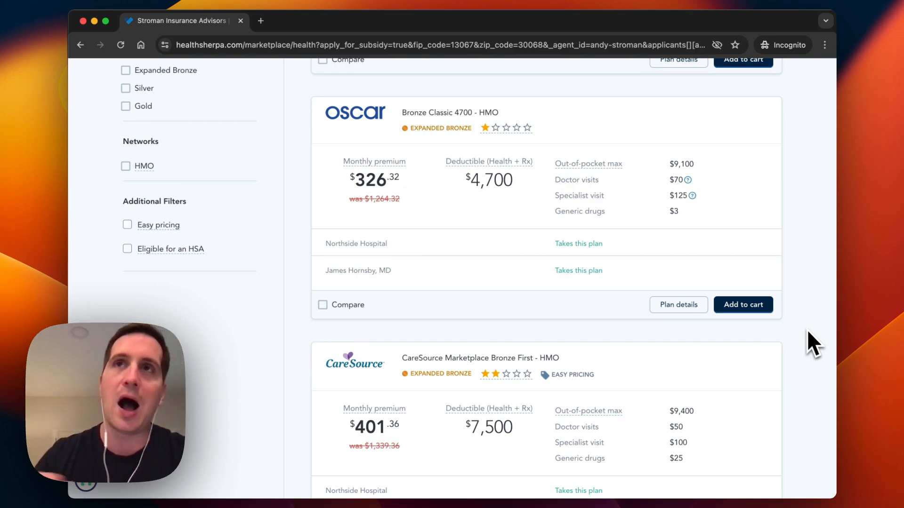
pyautogui.scroll(5, 807, 330)
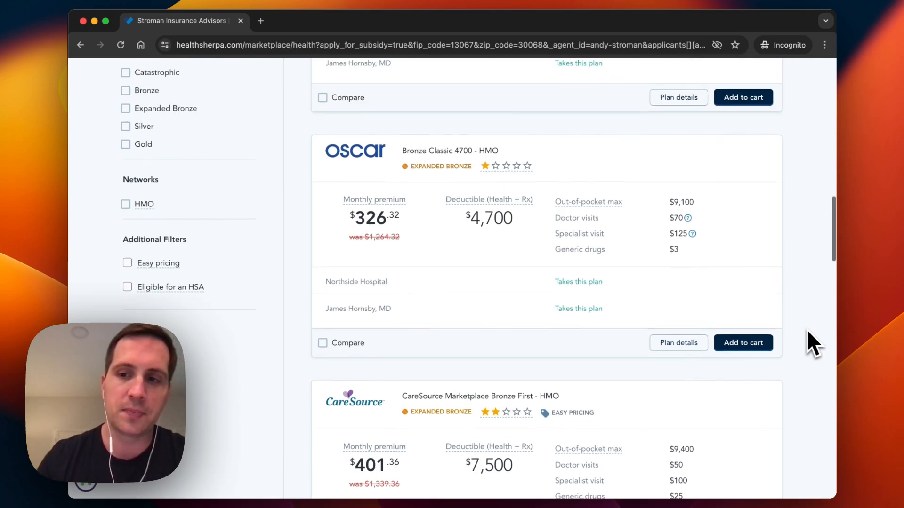
pyautogui.scroll(2, 808, 331)
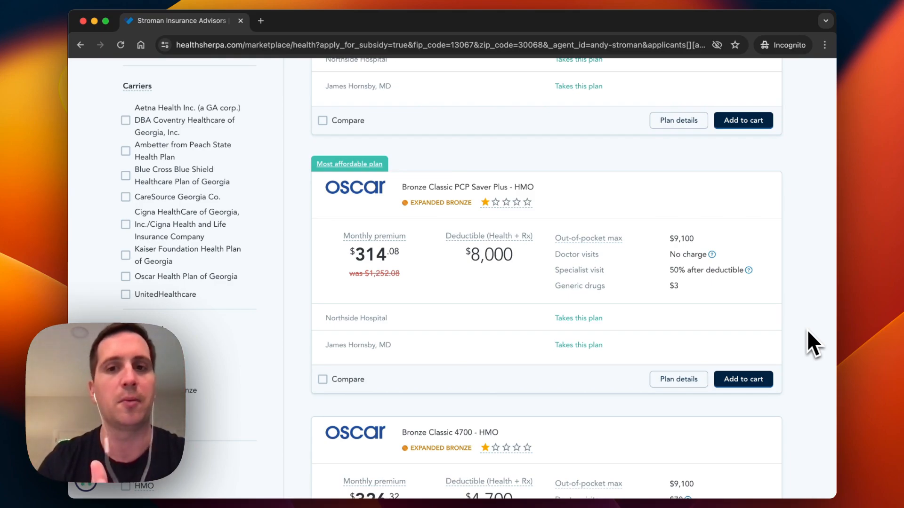
pyautogui.scroll(3, 807, 332)
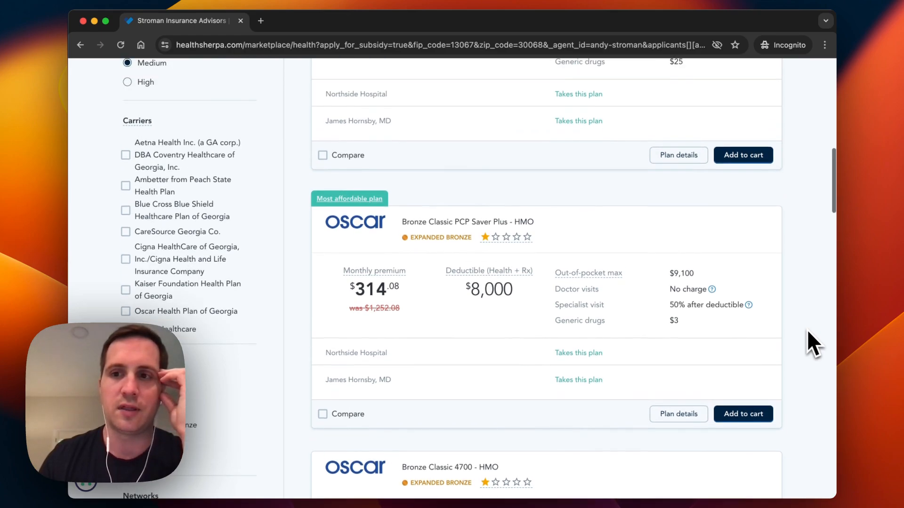
pyautogui.scroll(2, 807, 329)
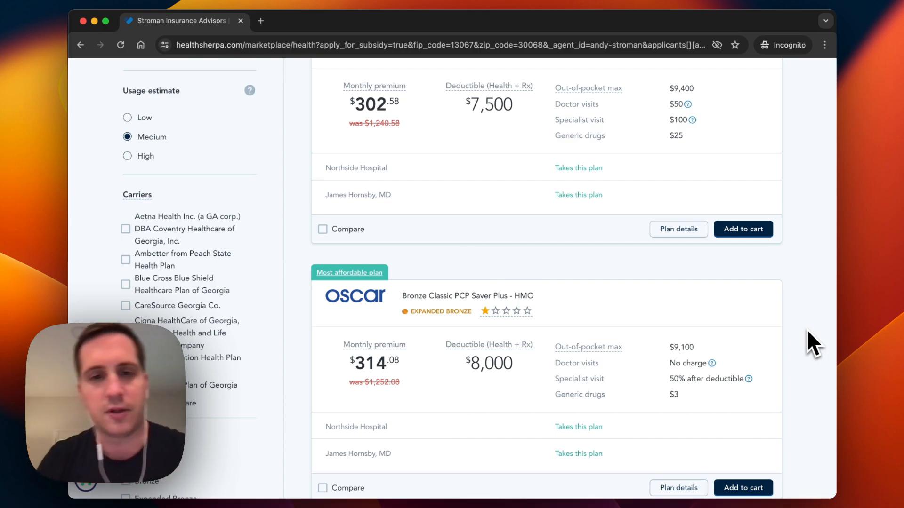
pyautogui.scroll(3, 807, 329)
pyautogui.scroll(3, 807, 329)
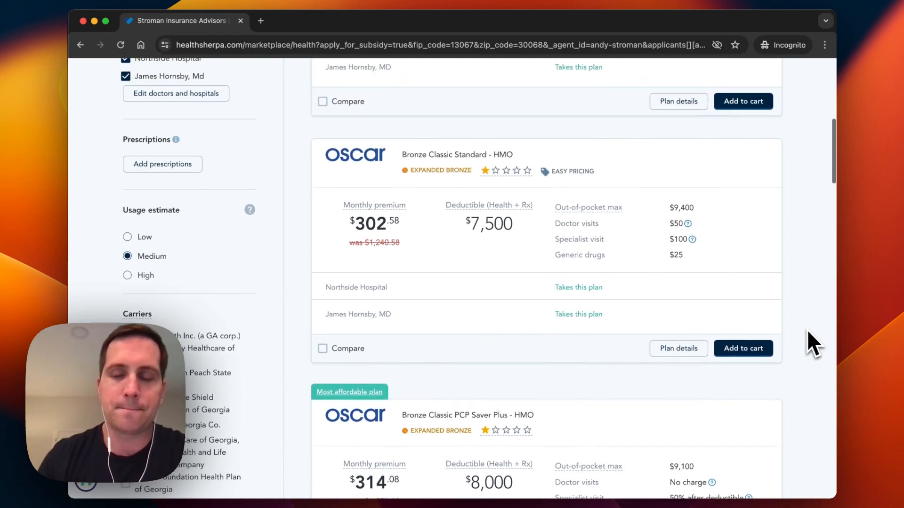
pyautogui.scroll(2, 807, 329)
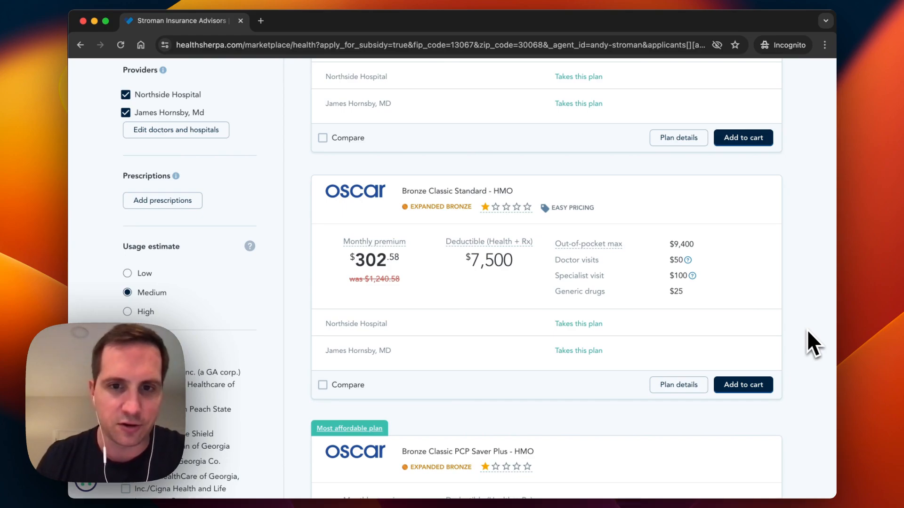
pyautogui.scroll(3, 806, 330)
pyautogui.scroll(-4, 807, 330)
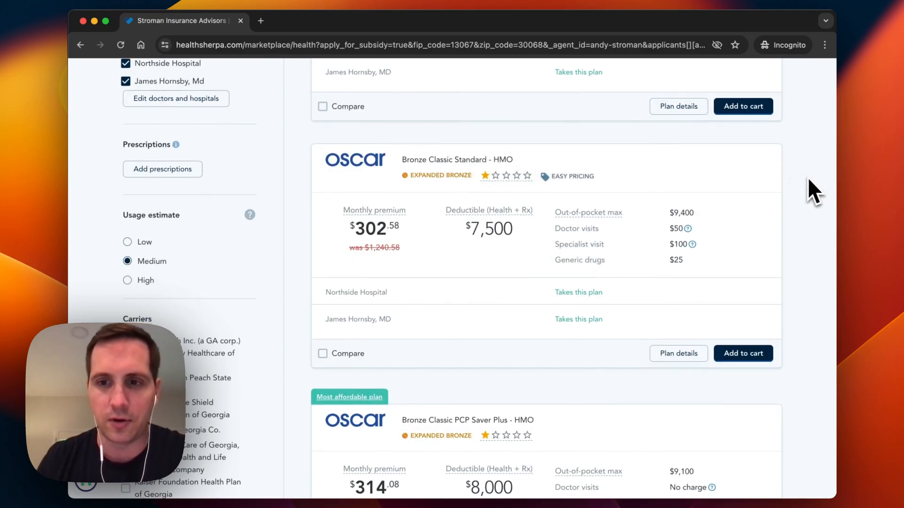
pyautogui.scroll(4, 807, 177)
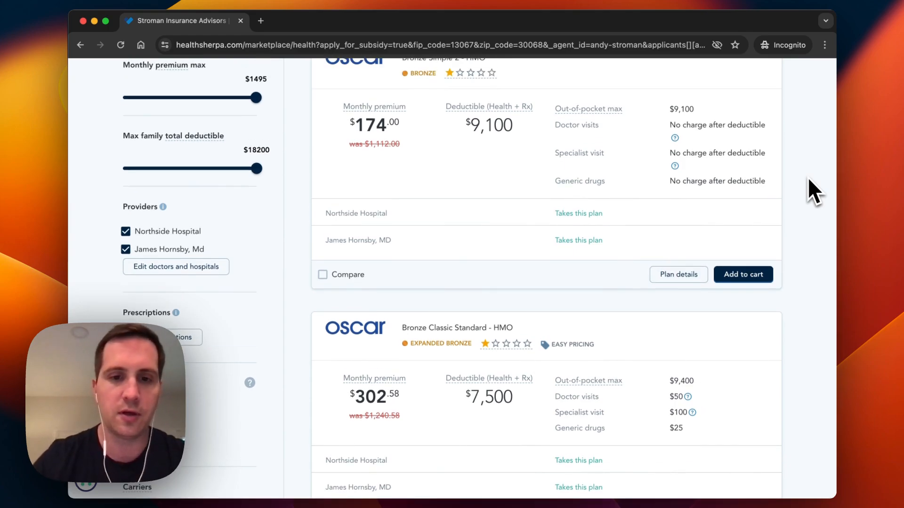
pyautogui.scroll(1, 808, 178)
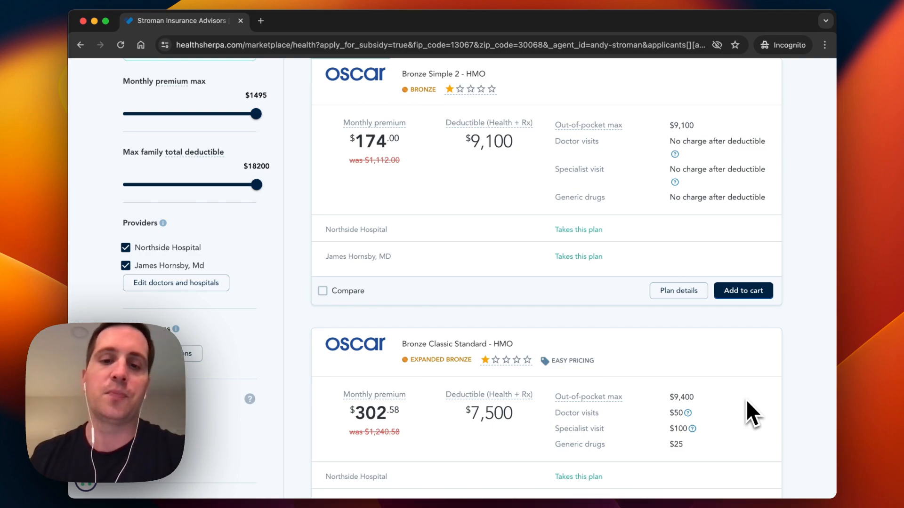
# - Tick Compare on the Oscar Bronze Classic Standard - HMO card, making 1 plan selected
pyautogui.scroll(-2, 752, 413)
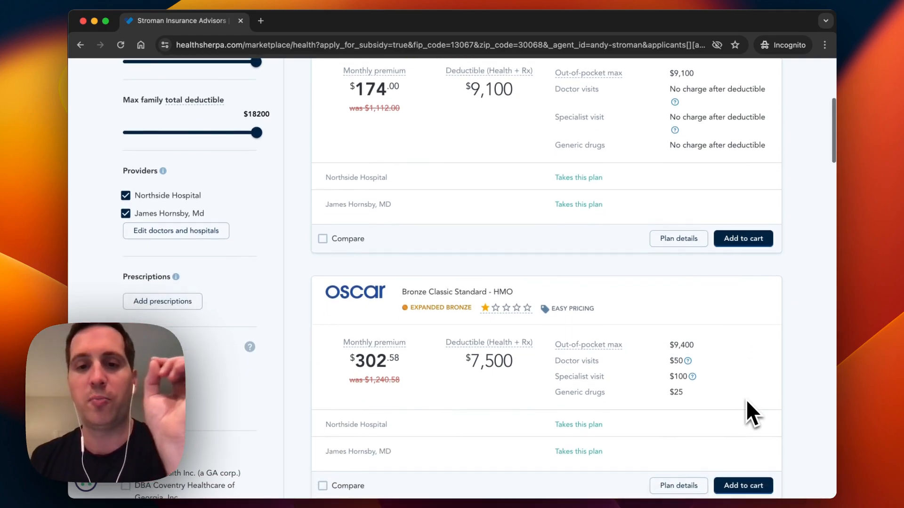
pyautogui.scroll(2, 747, 402)
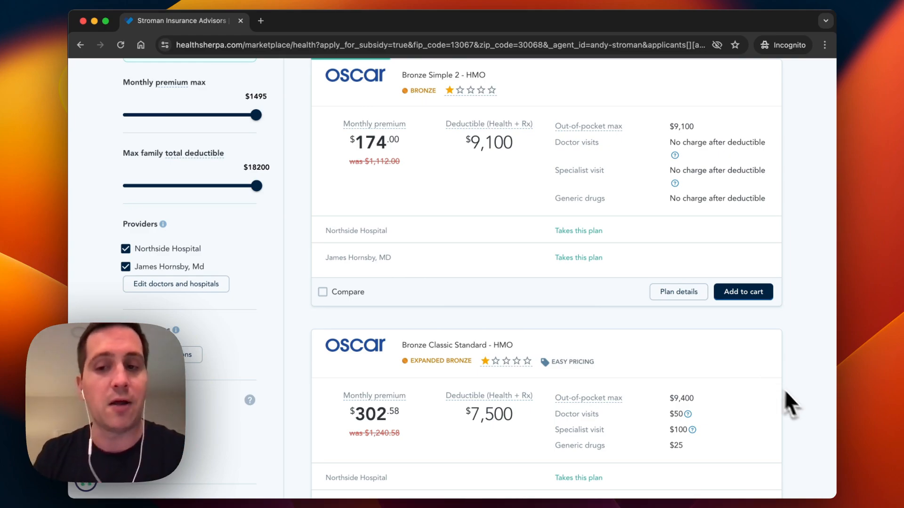
pyautogui.scroll(-2, 804, 447)
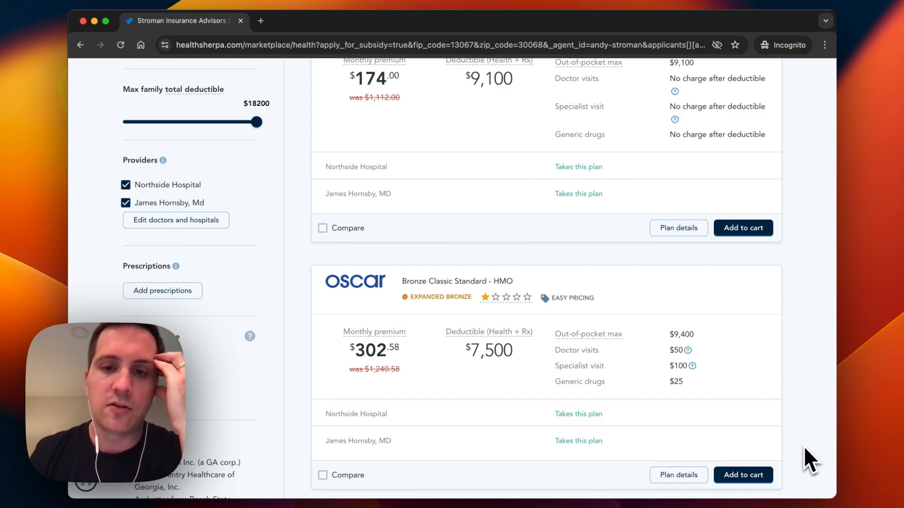
pyautogui.scroll(-2, 805, 450)
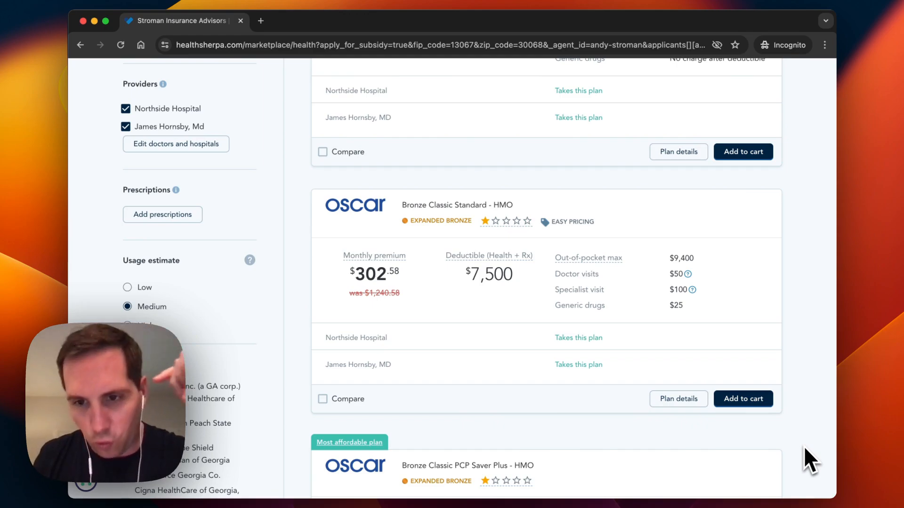
pyautogui.scroll(-1, 727, 301)
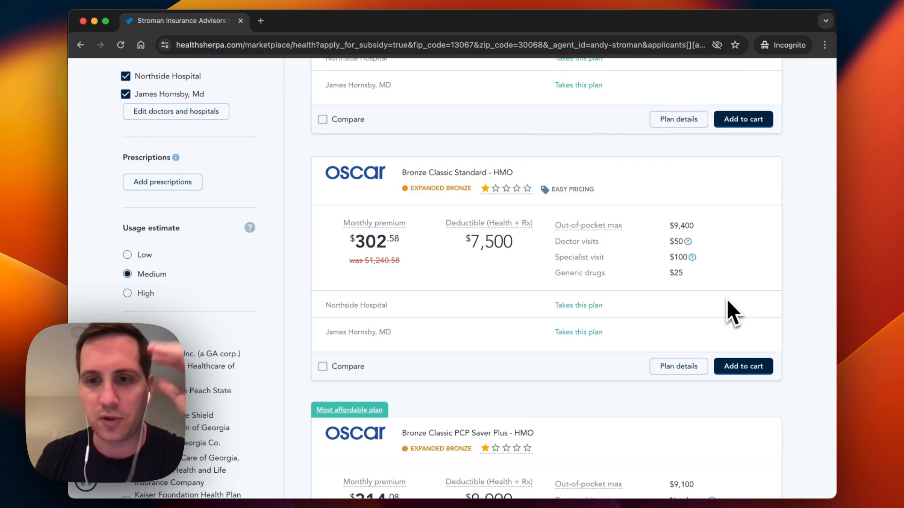
pyautogui.scroll(-1, 727, 301)
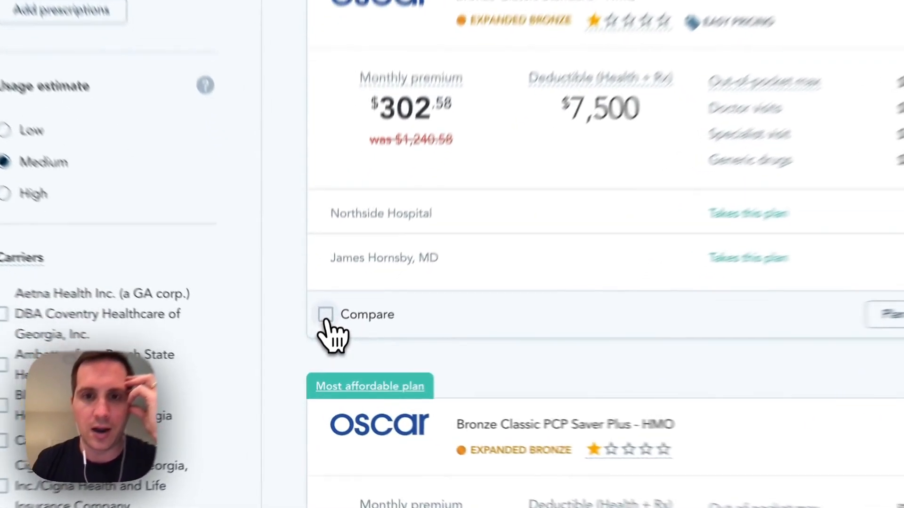
pyautogui.click(322, 348)
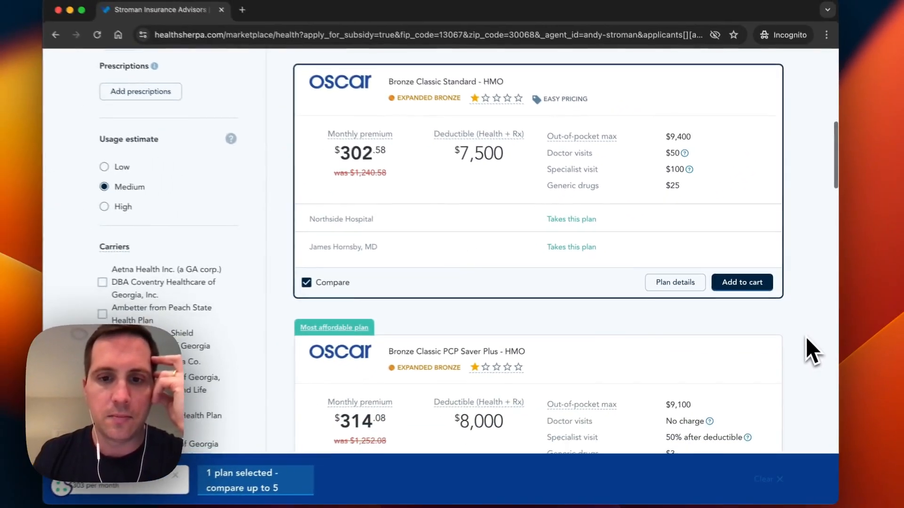
pyautogui.scroll(-3, 805, 337)
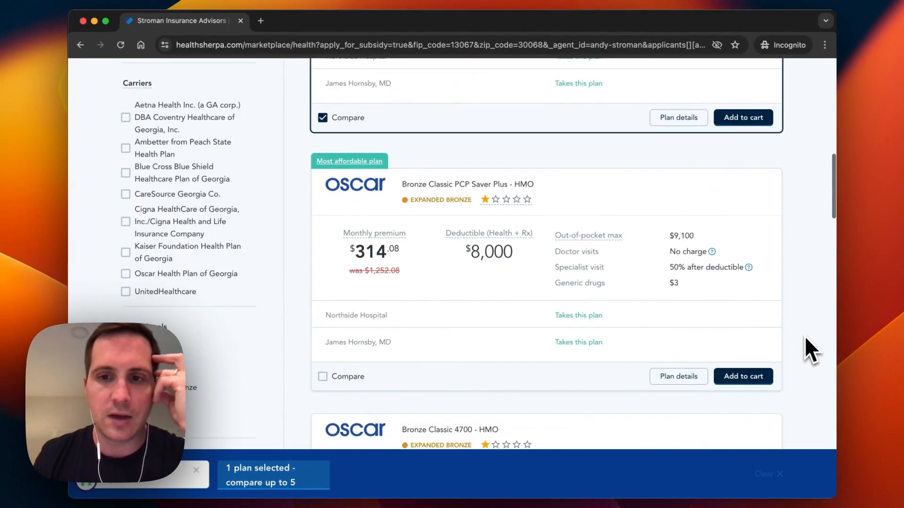
pyautogui.scroll(-3, 805, 337)
pyautogui.scroll(-5, 804, 337)
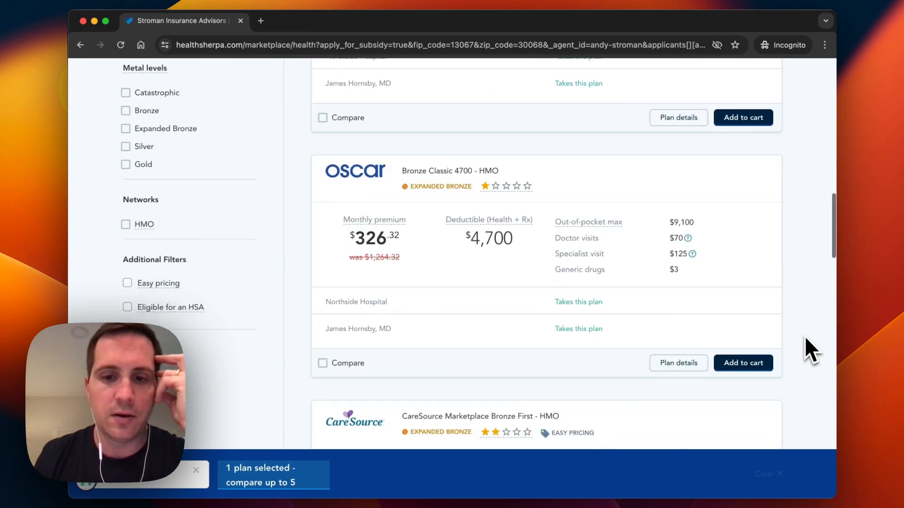
pyautogui.scroll(5, 805, 337)
pyautogui.scroll(-2, 566, 238)
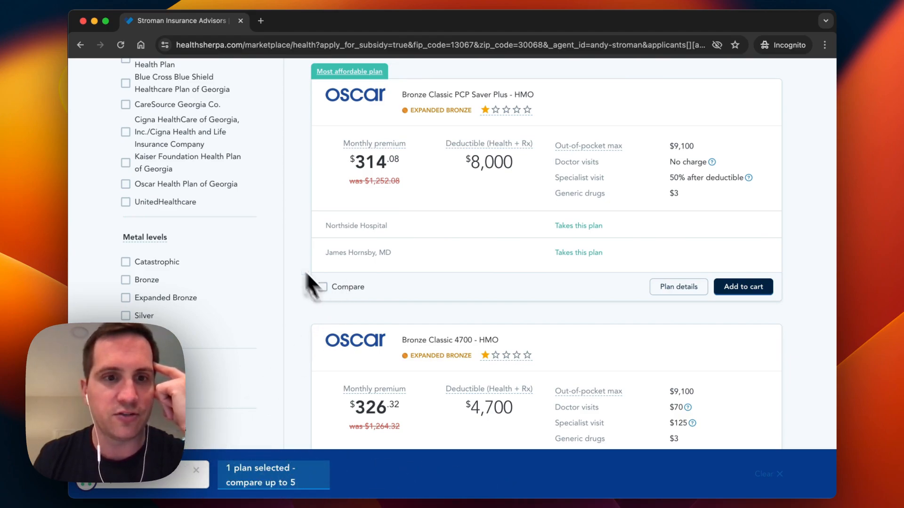
# - Filter to Silver plans and queue Oscar Silver Simple PCP Saver ($541/month) for comparison
pyautogui.click(126, 297)
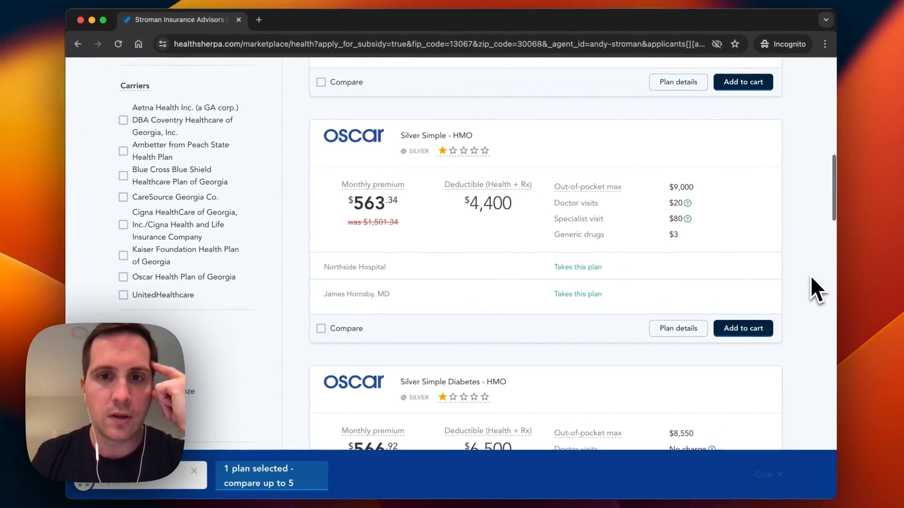
pyautogui.scroll(10, 809, 275)
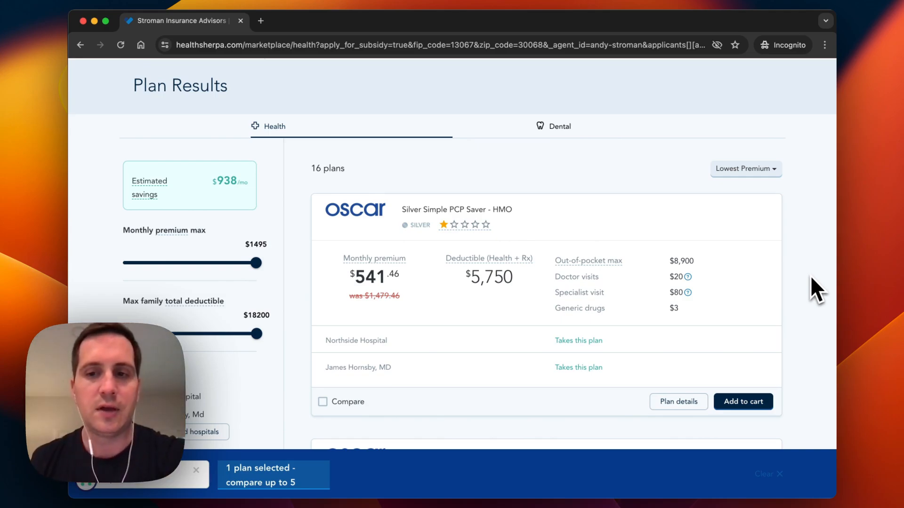
pyautogui.scroll(-3, 810, 277)
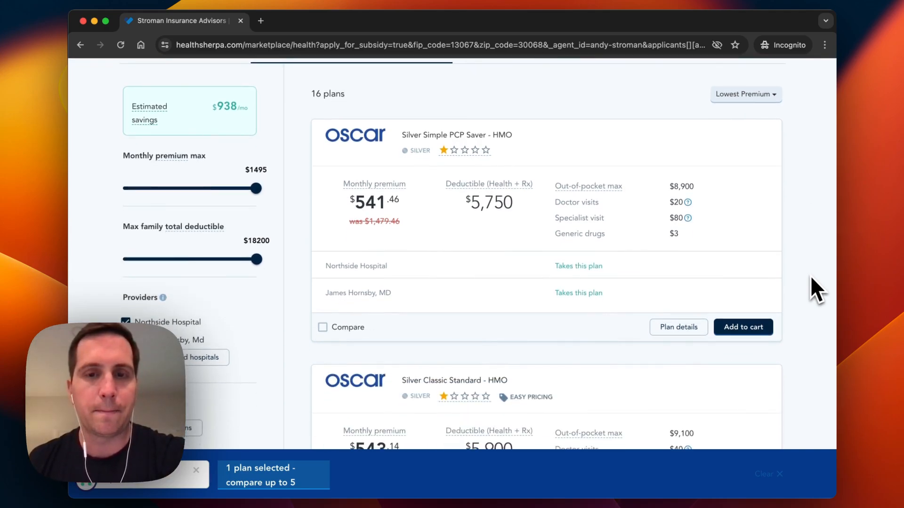
pyautogui.scroll(-3, 810, 278)
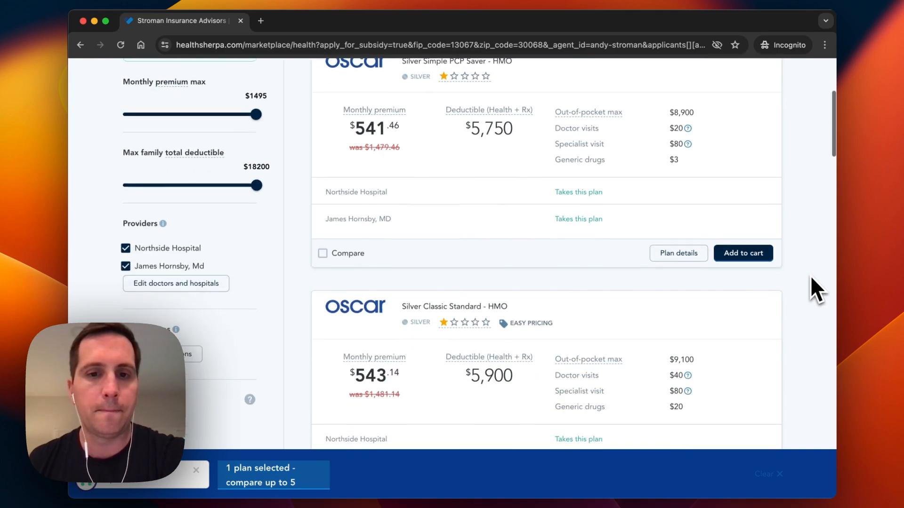
pyautogui.scroll(3, 810, 278)
pyautogui.scroll(-1, 811, 278)
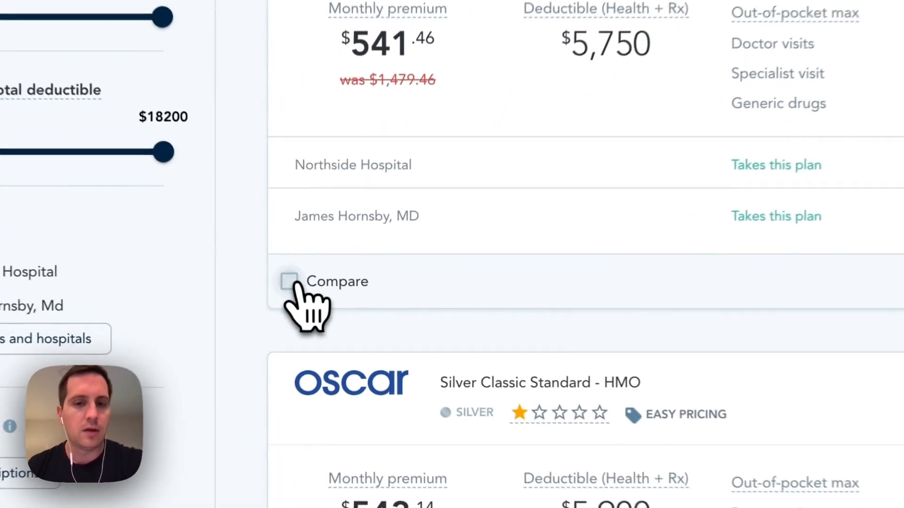
pyautogui.click(323, 306)
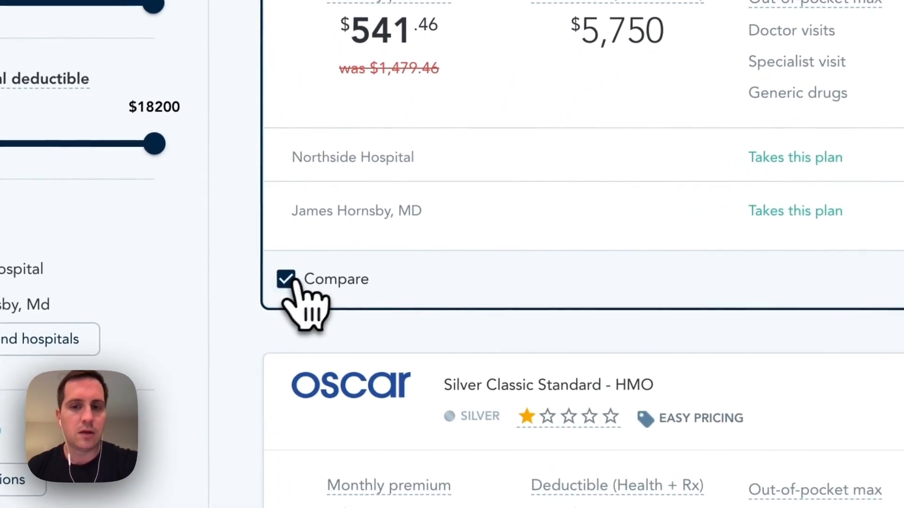
pyautogui.scroll(-5, 578, 252)
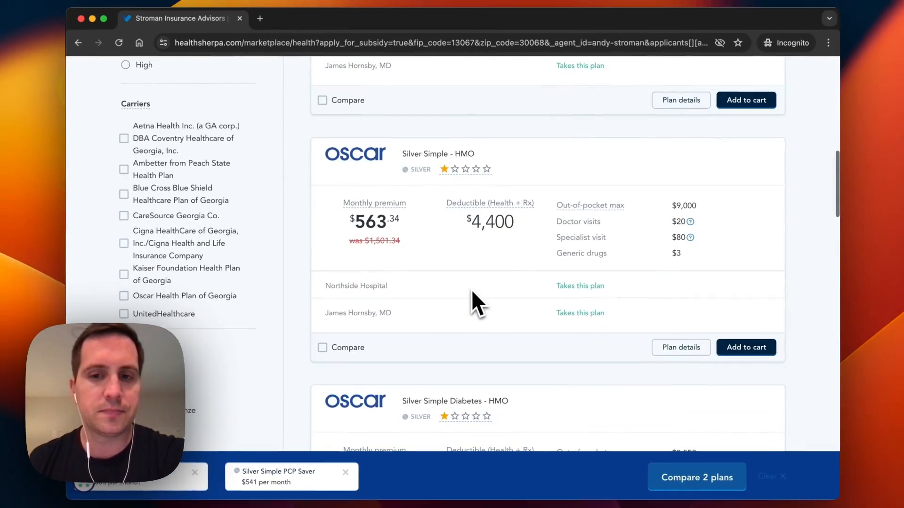
pyautogui.scroll(-2, 480, 290)
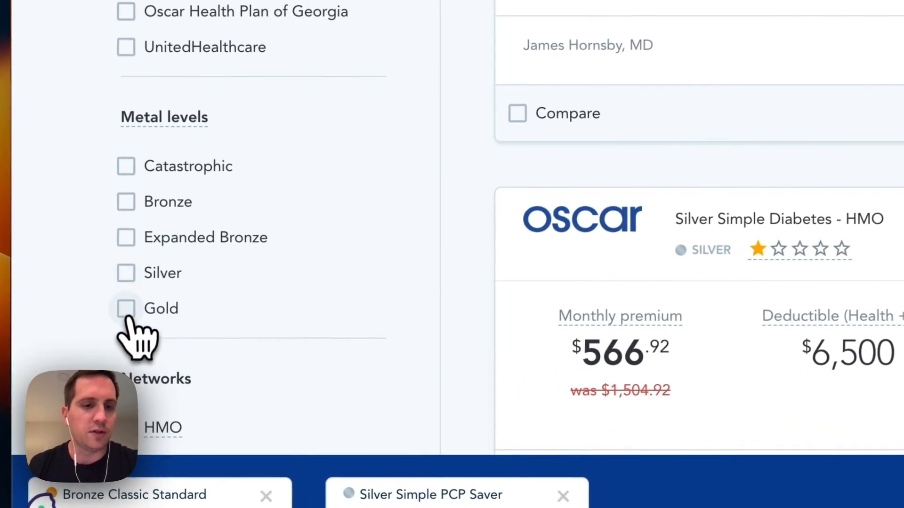
# - Include Gold plans, queue Gold Classic Standard ($611/month), and open the three-plan comparison
pyautogui.click(125, 377)
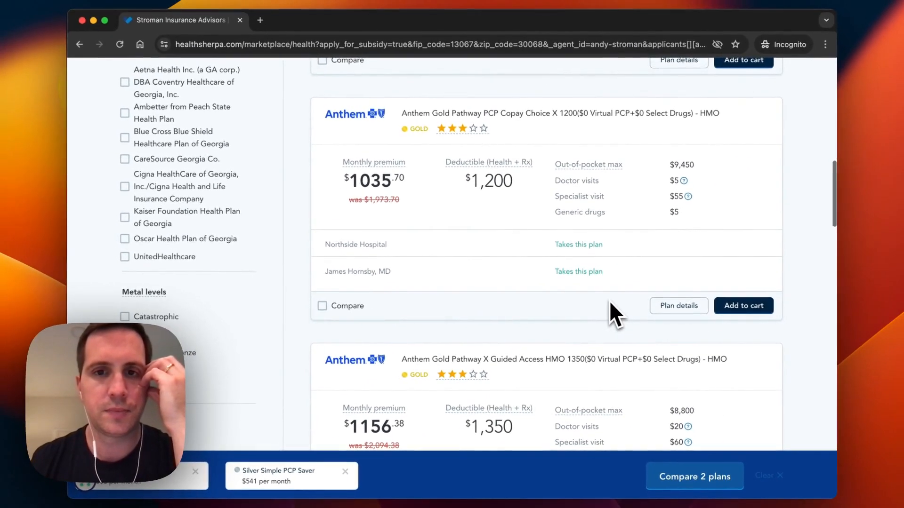
pyautogui.scroll(7, 609, 305)
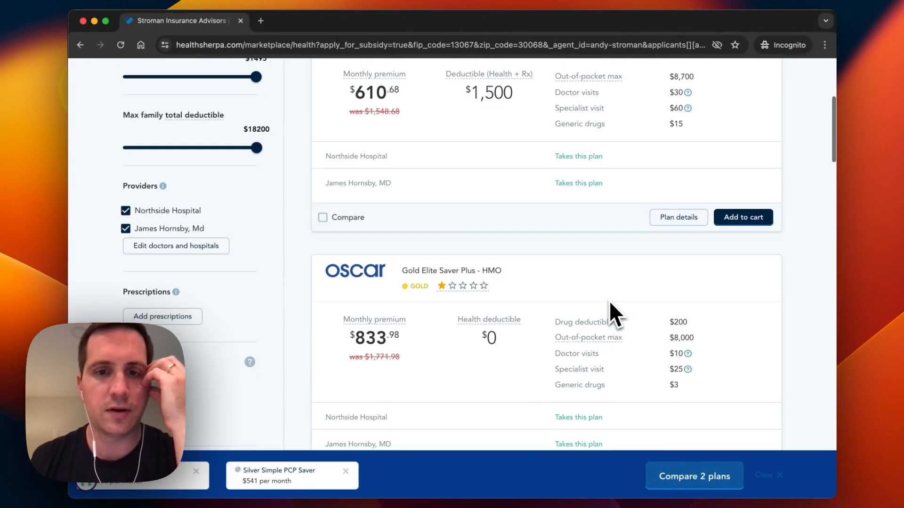
pyautogui.scroll(5, 610, 304)
pyautogui.scroll(-3, 610, 303)
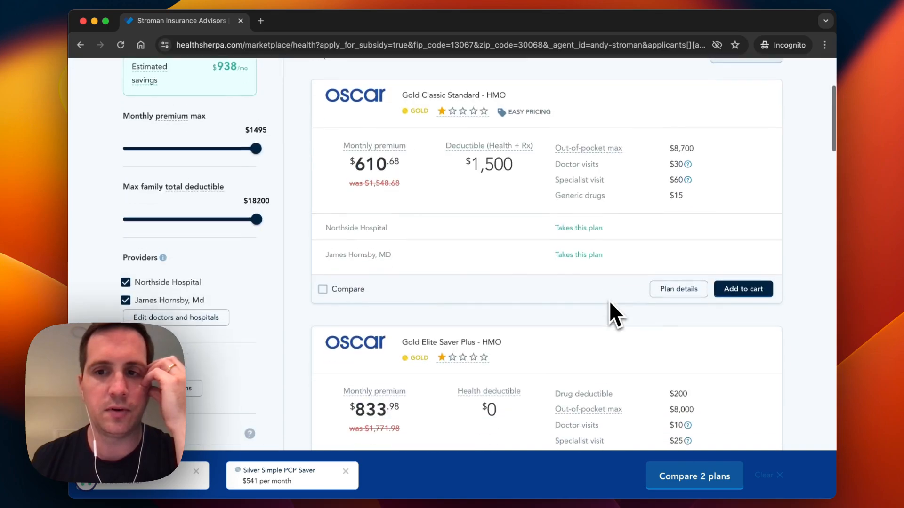
pyautogui.scroll(-1, 609, 303)
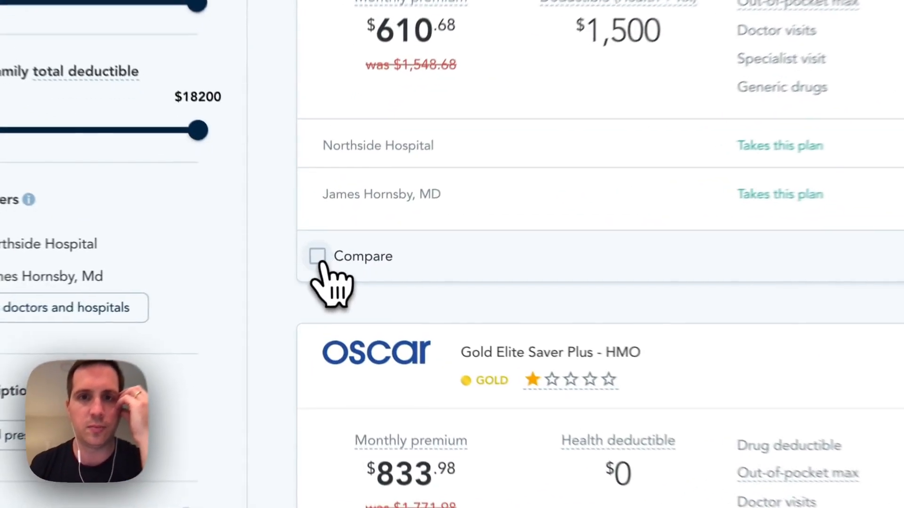
pyautogui.click(318, 258)
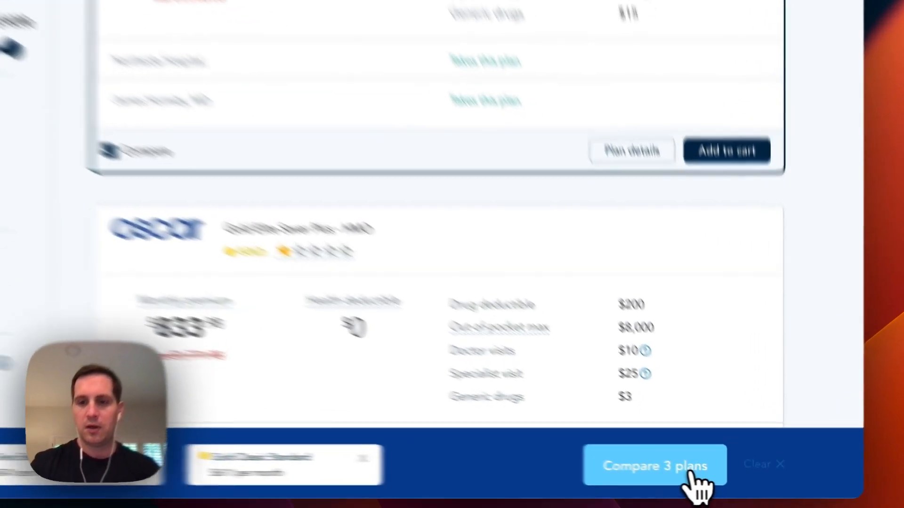
pyautogui.click(719, 486)
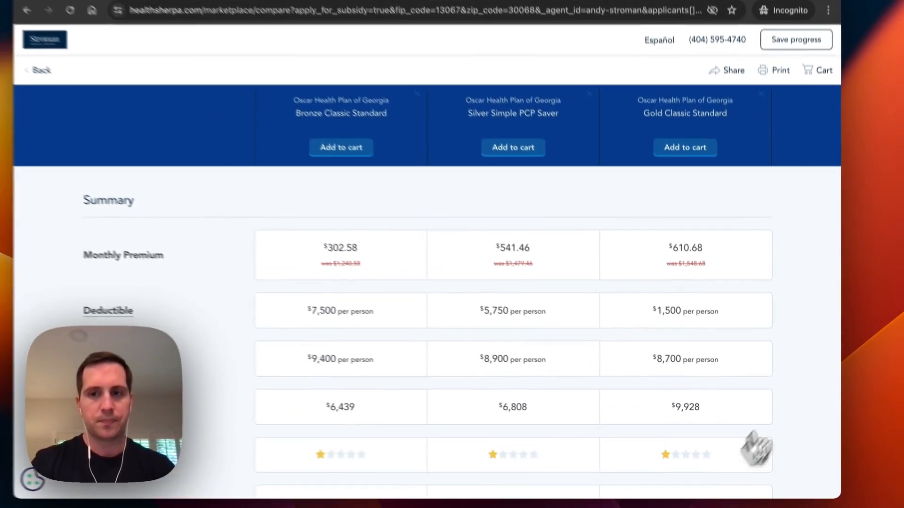
# - Review the deductibles ($7,500, $5,750, $1,500) and estimated costs ($6,439, $6,808, $9,928)
pyautogui.scroll(-2, 825, 365)
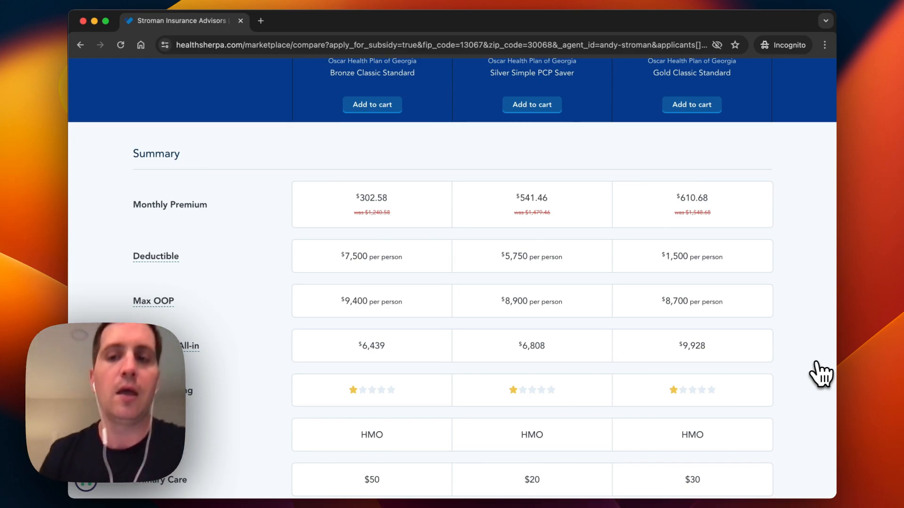
pyautogui.scroll(-3, 821, 374)
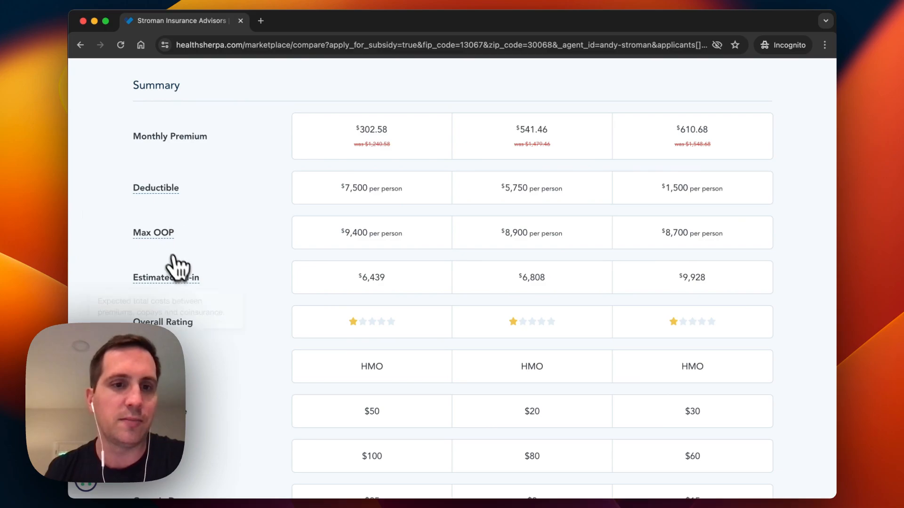
pyautogui.scroll(-4, 203, 299)
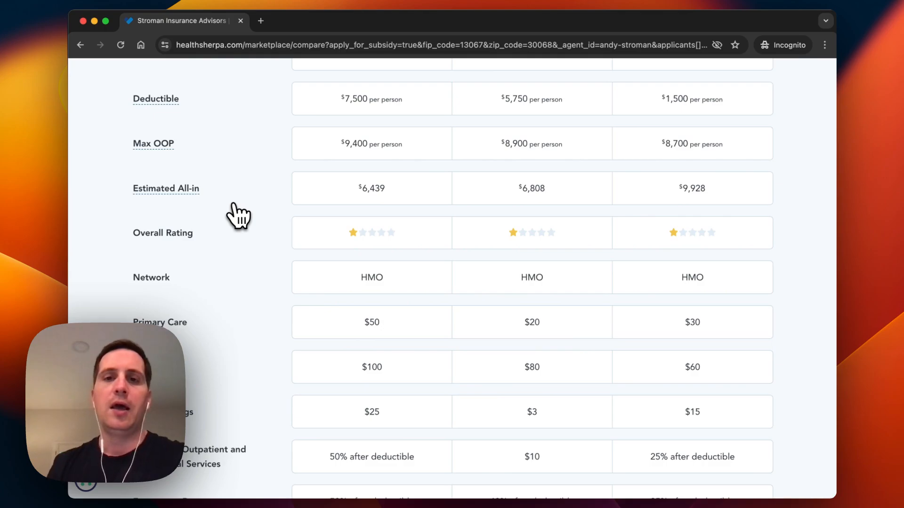
pyautogui.scroll(10, 238, 215)
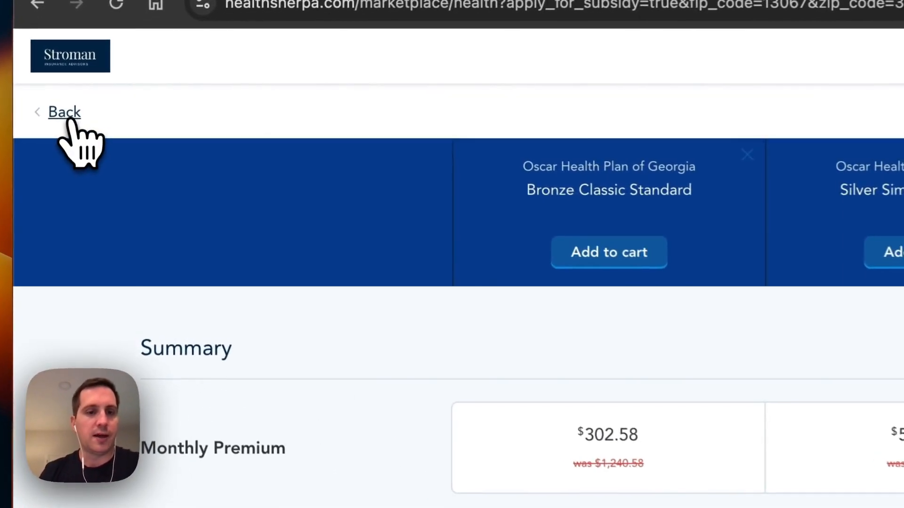
# - Go back to Plan Results, scroll the list, and reopen the three-plan comparison
pyautogui.click(68, 116)
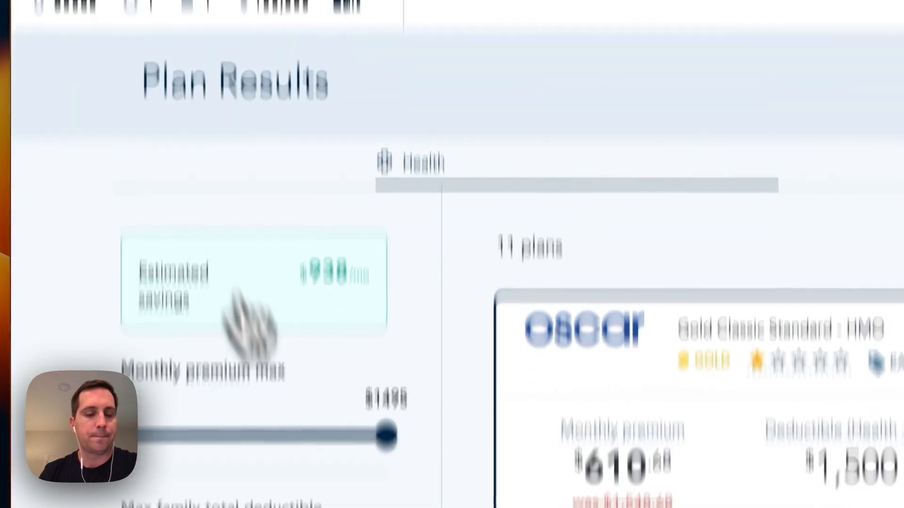
pyautogui.scroll(-10, 301, 236)
pyautogui.scroll(-2, 301, 219)
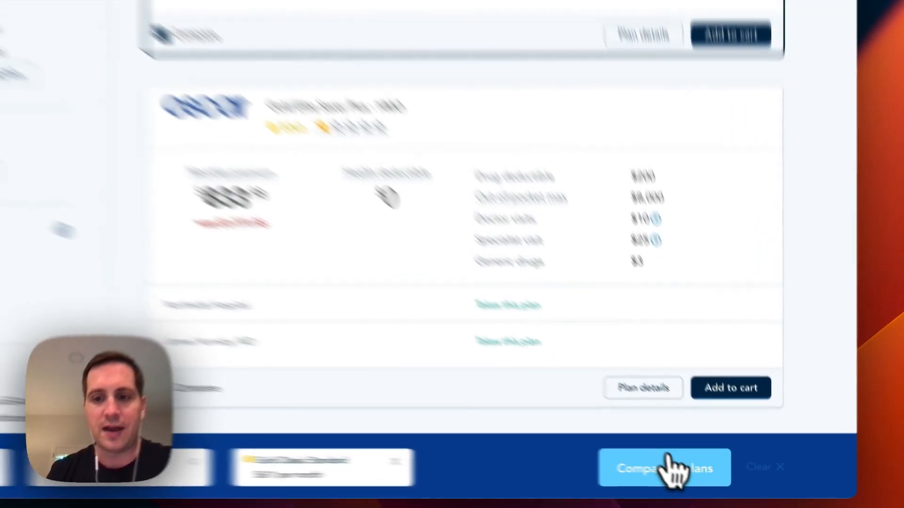
pyautogui.click(754, 480)
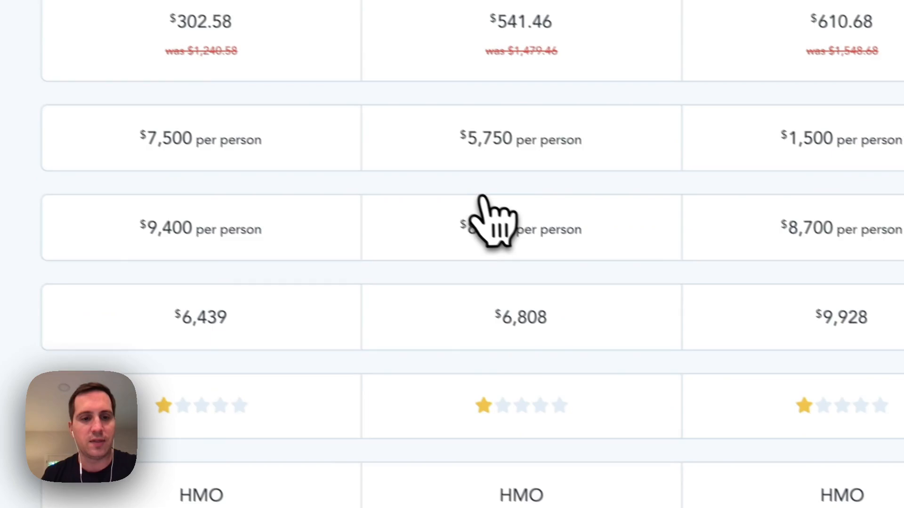
# - Scroll the comparison to Resources, noting urgent care $75/$75/$45 and both providers in-network
pyautogui.moveTo(78, 310)
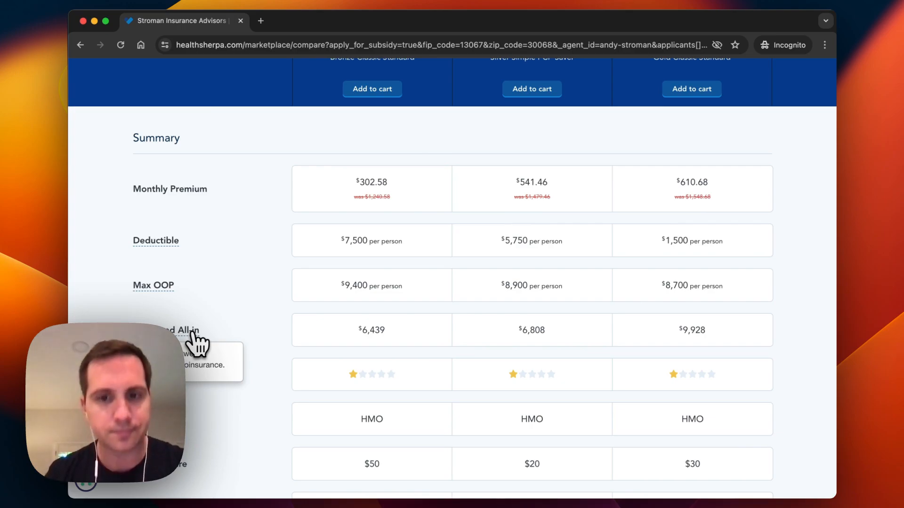
pyautogui.scroll(-2, 816, 360)
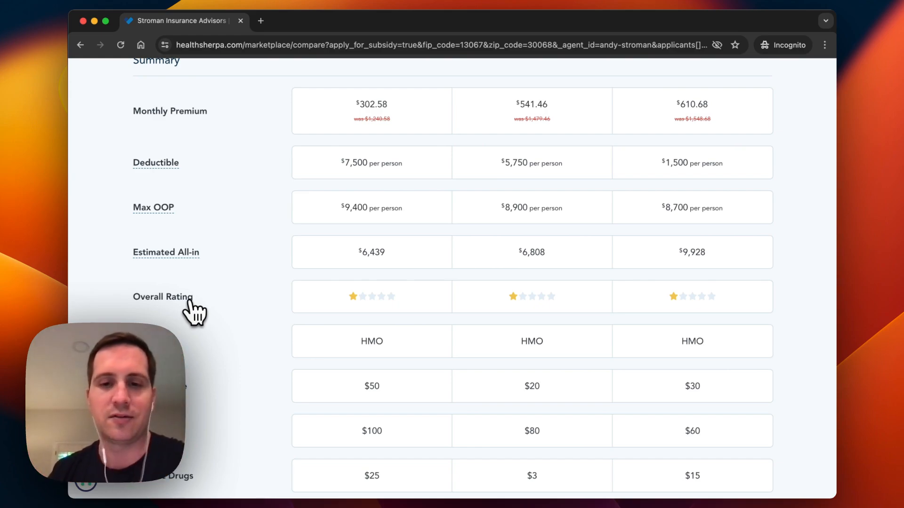
pyautogui.scroll(5, 194, 310)
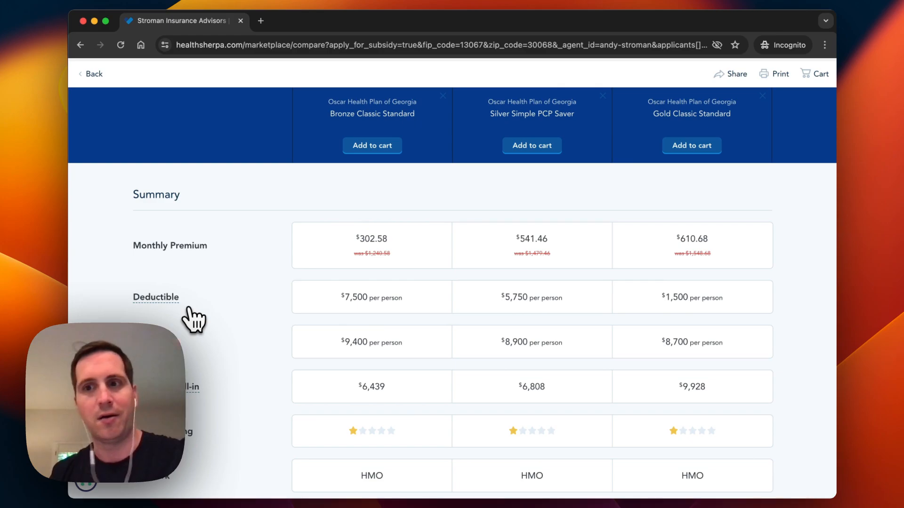
pyautogui.scroll(-4, 193, 320)
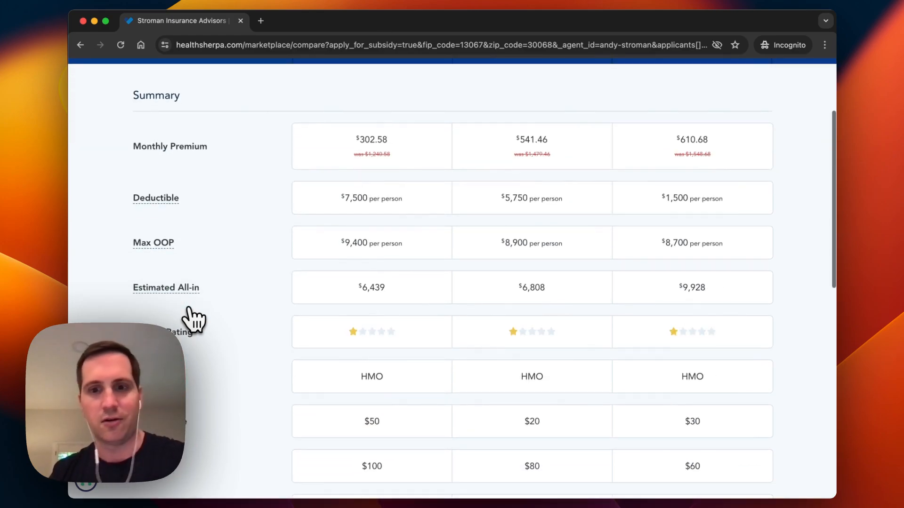
pyautogui.scroll(-3, 193, 320)
pyautogui.scroll(-3, 193, 318)
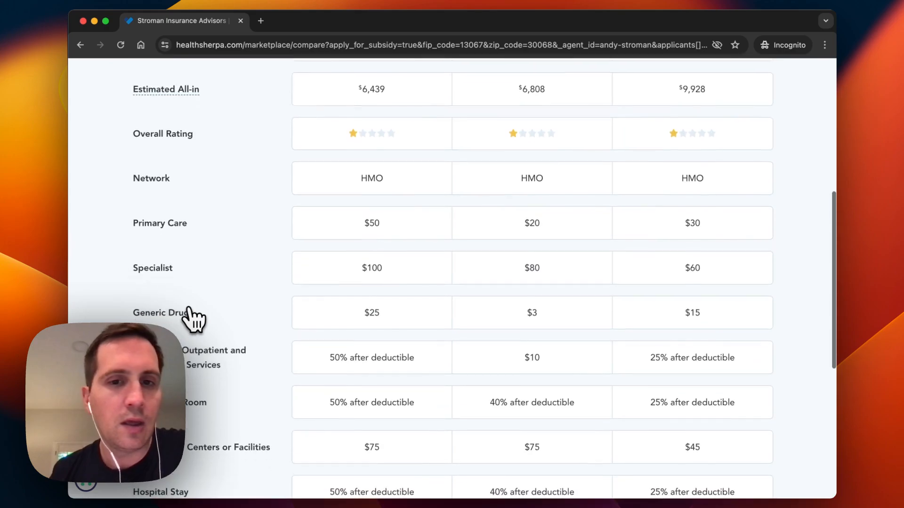
pyautogui.scroll(-2, 193, 317)
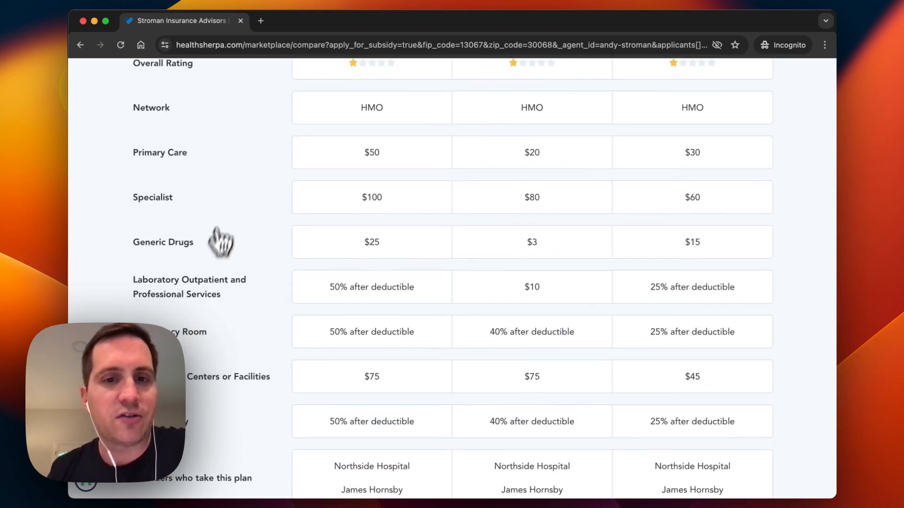
pyautogui.scroll(-2, 239, 239)
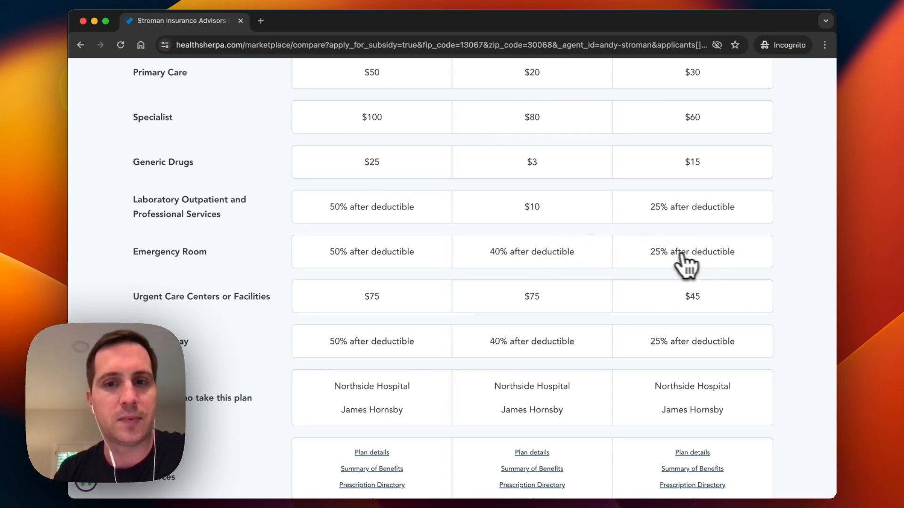
pyautogui.scroll(-3, 338, 278)
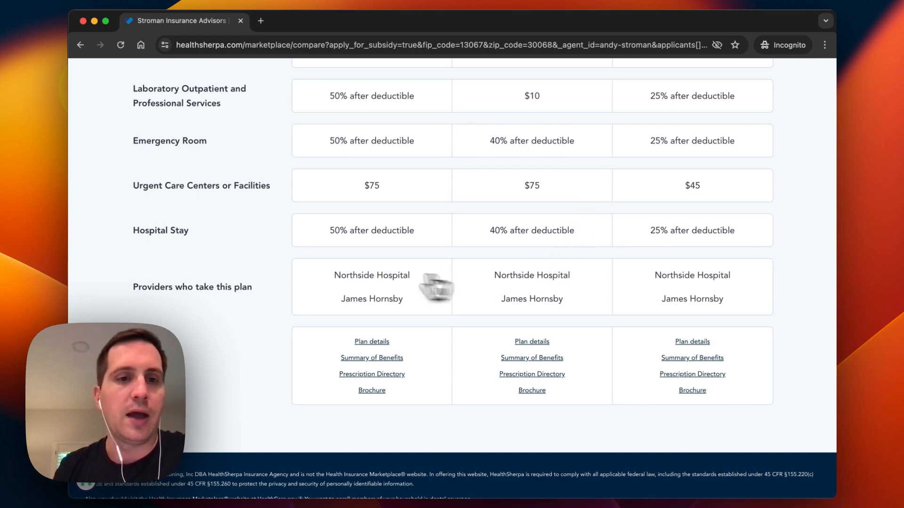
pyautogui.scroll(-2, 225, 335)
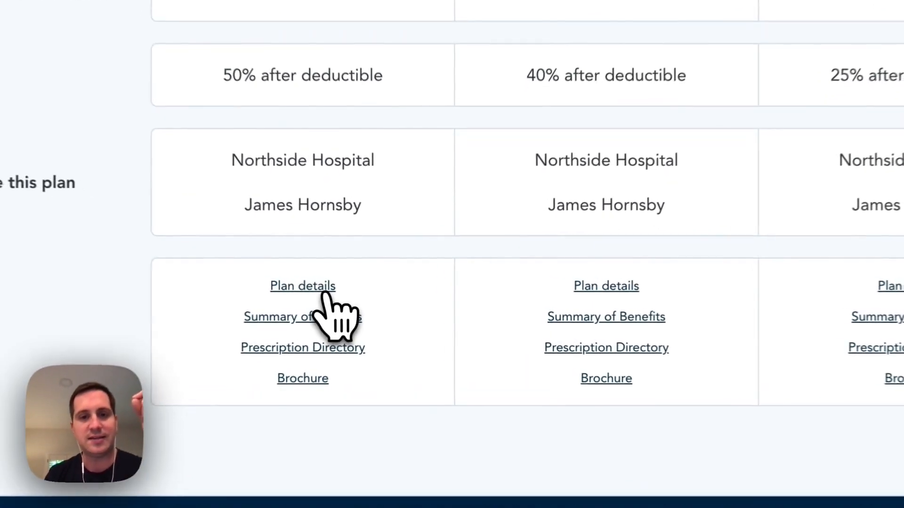
pyautogui.click(384, 294)
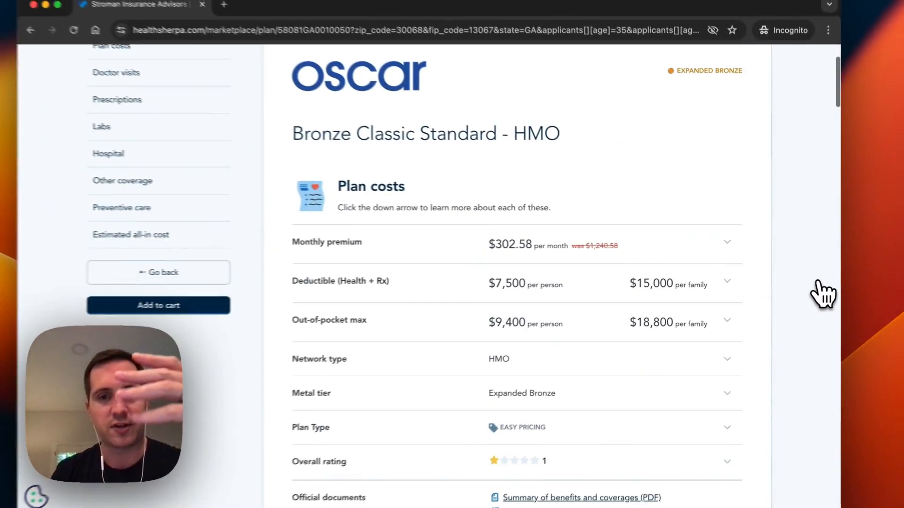
pyautogui.scroll(-3, 822, 295)
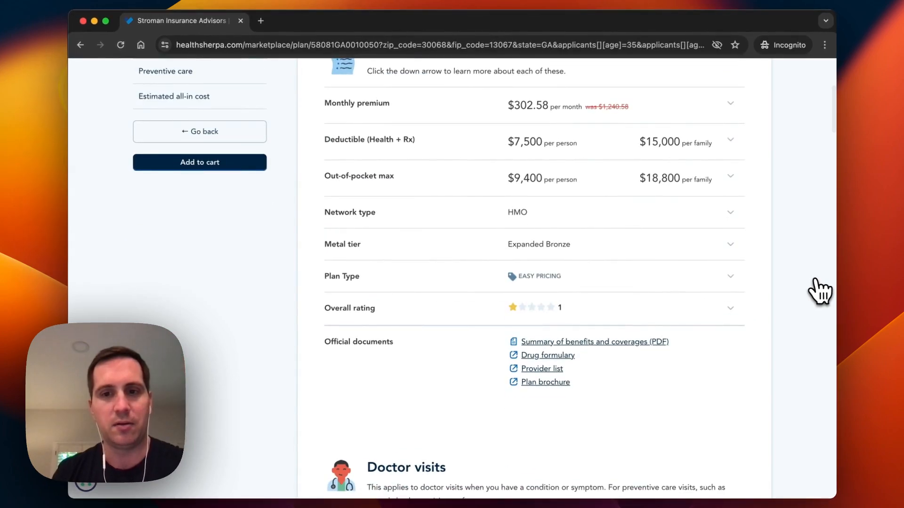
pyautogui.scroll(-5, 823, 295)
pyautogui.scroll(-3, 818, 292)
pyautogui.scroll(15, 817, 293)
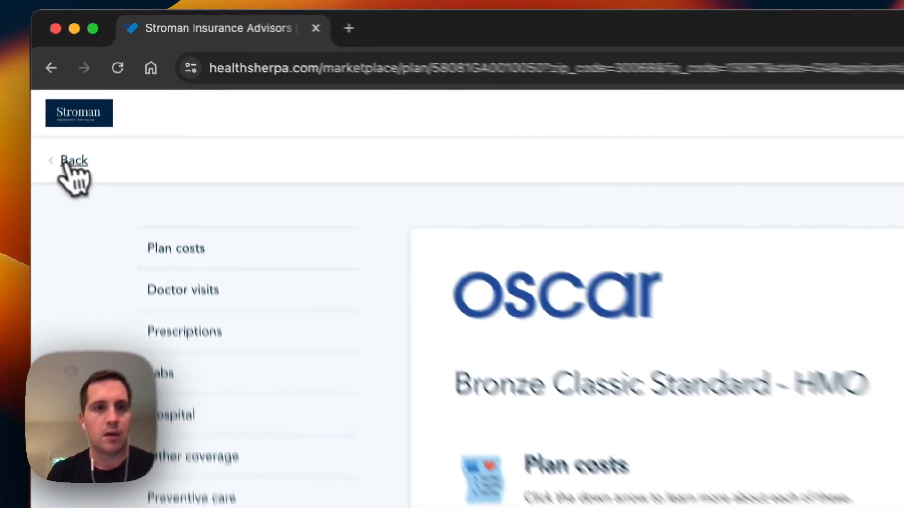
pyautogui.click(66, 162)
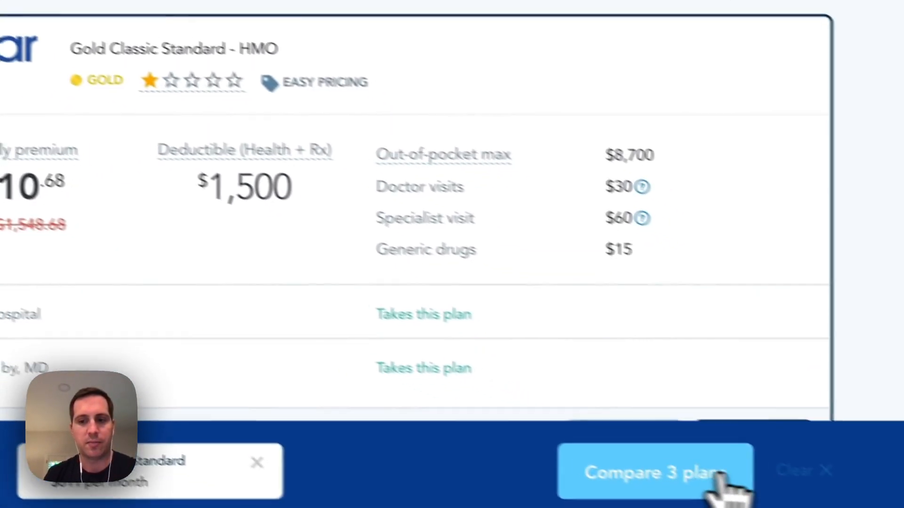
pyautogui.click(720, 476)
pyautogui.scroll(-8, 545, 312)
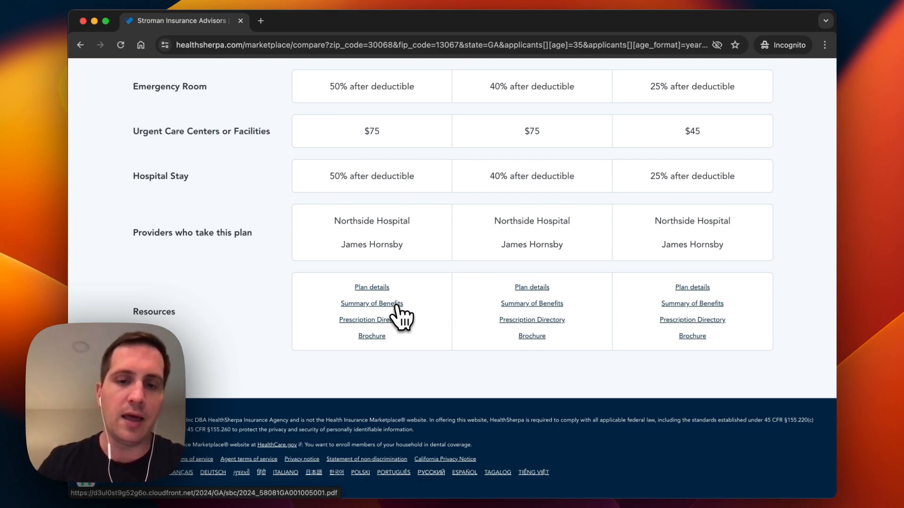
# - Open the Bronze Classic Standard benefits PDF, review pages 1–2, then return to the comparison
pyautogui.click(395, 305)
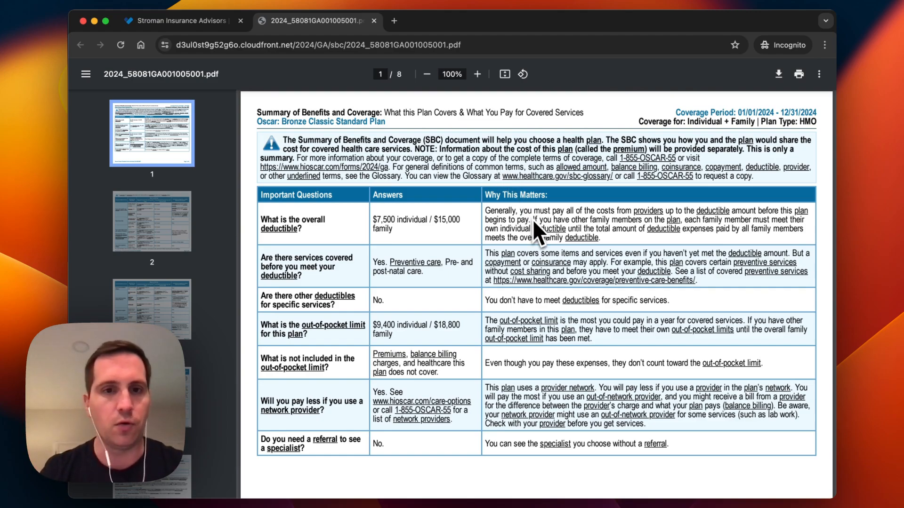
pyautogui.scroll(-3, 333, 246)
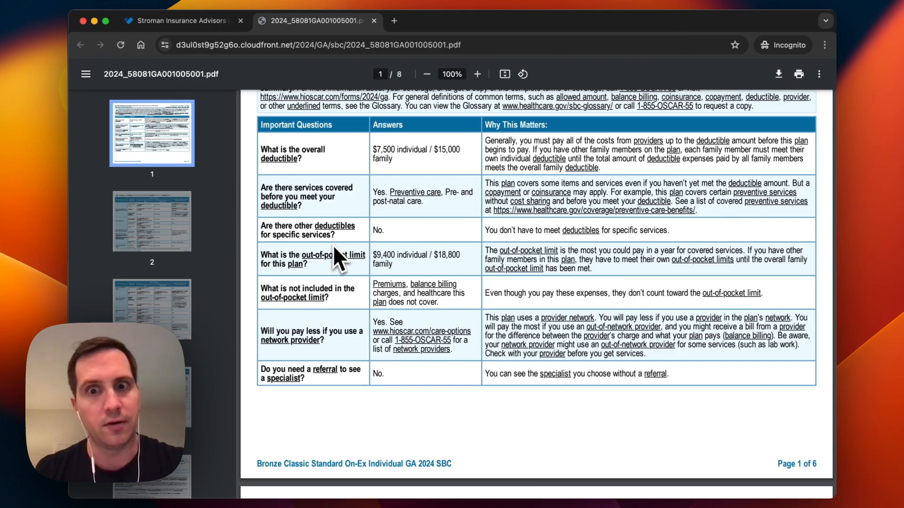
pyautogui.scroll(-5, 343, 347)
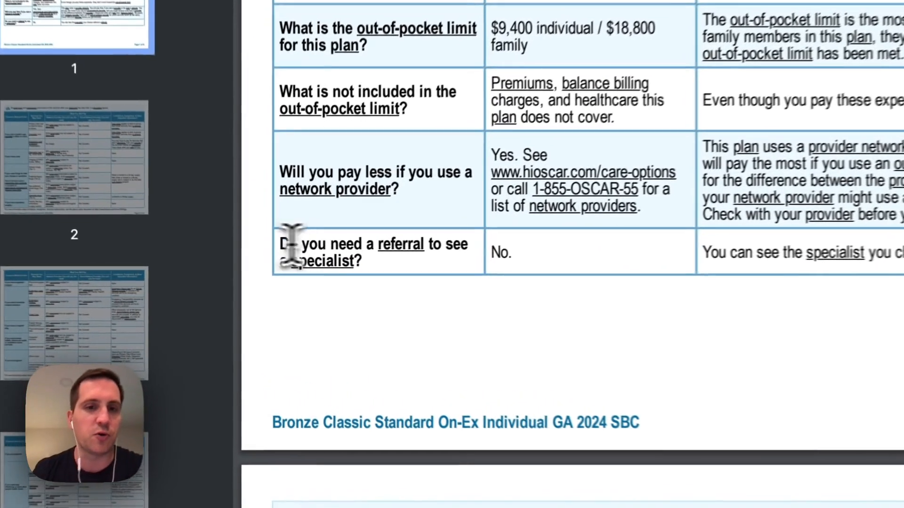
pyautogui.moveTo(262, 267); pyautogui.dragTo(335, 271)
pyautogui.click(492, 250)
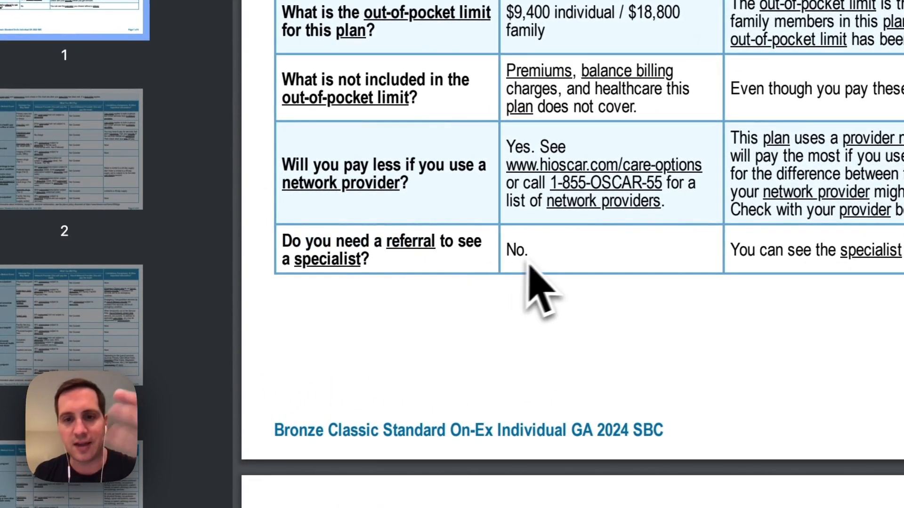
pyautogui.scroll(-20, 549, 264)
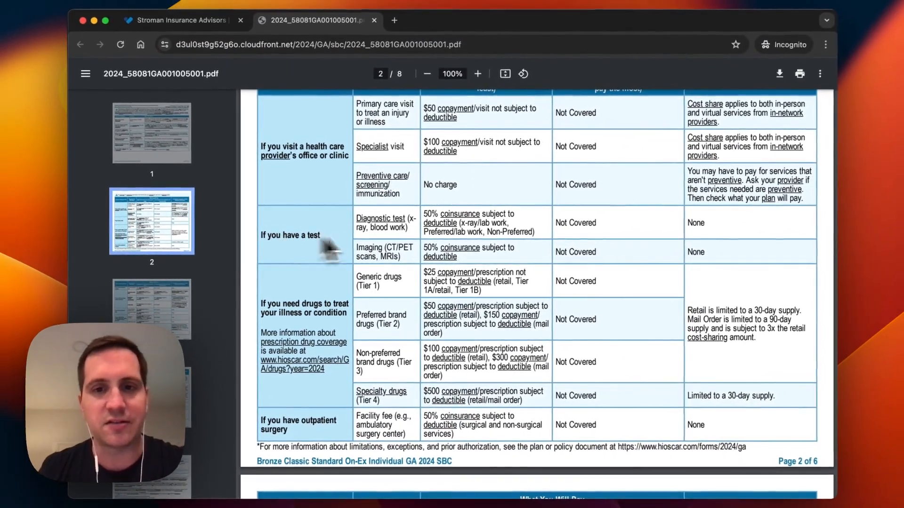
pyautogui.scroll(2, 496, 252)
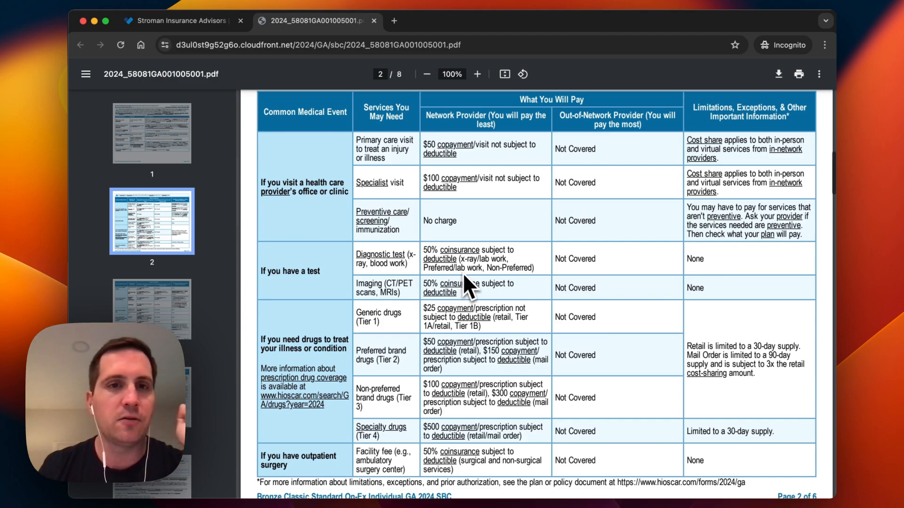
pyautogui.scroll(-2, 462, 273)
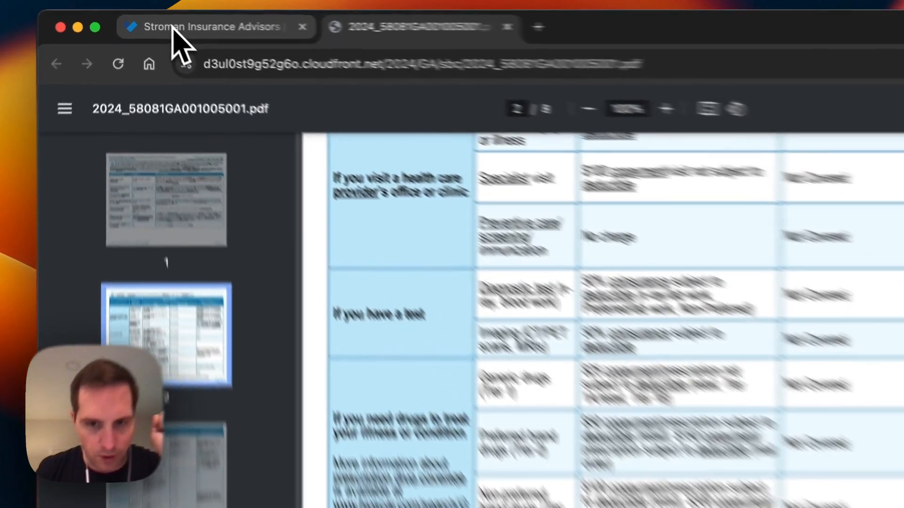
pyautogui.click(172, 27)
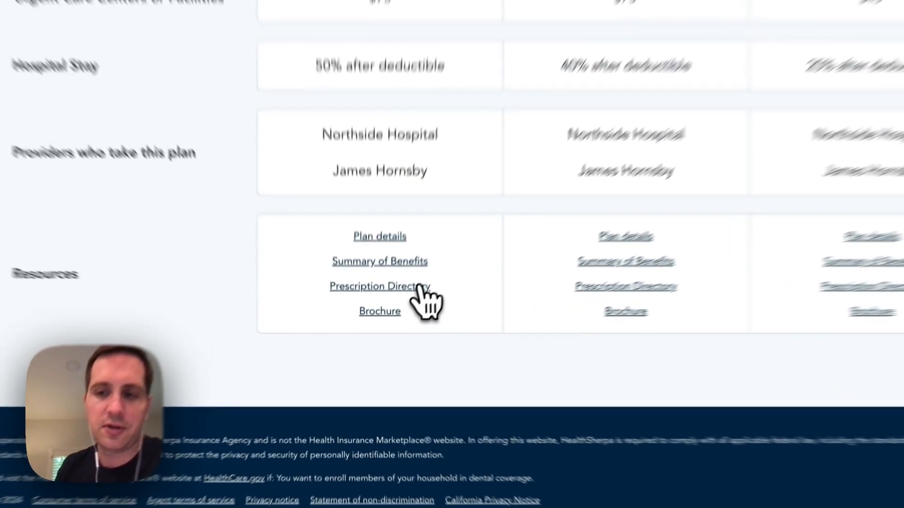
# - Open the Prescription Directory's 2024 Oscar drug formulary list, then return to the comparison
pyautogui.click(419, 285)
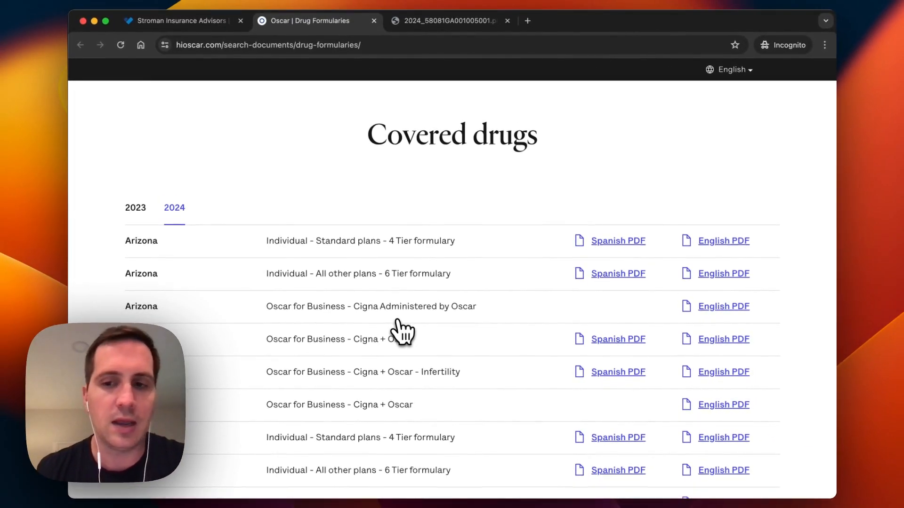
pyautogui.scroll(-3, 403, 333)
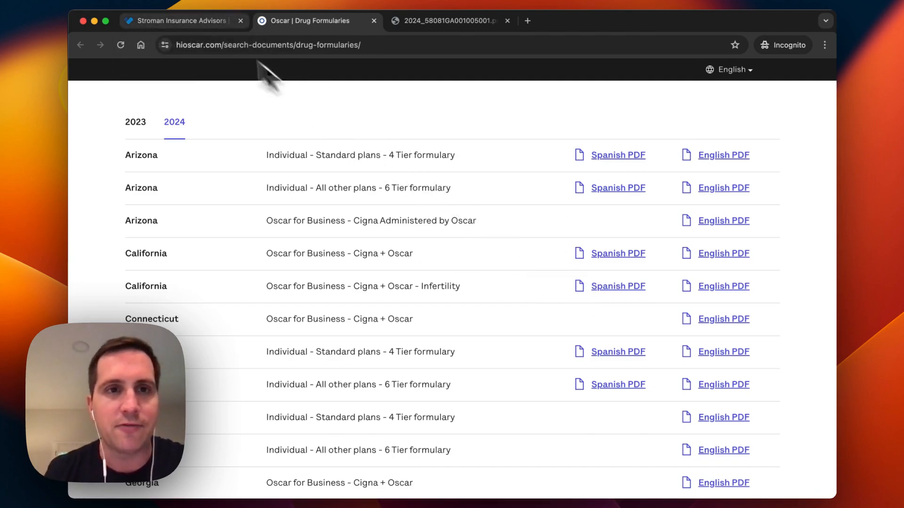
pyautogui.click(188, 26)
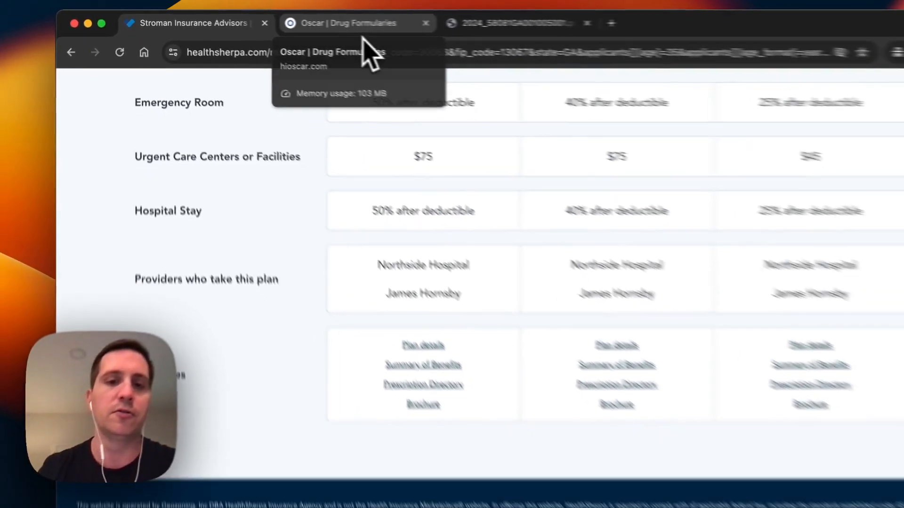
pyautogui.scroll(-3, 510, 397)
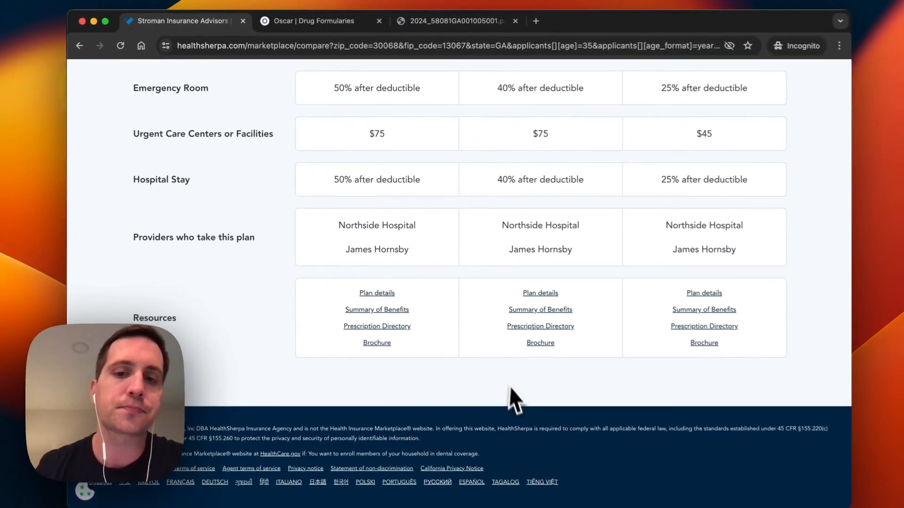
pyautogui.scroll(7, 505, 388)
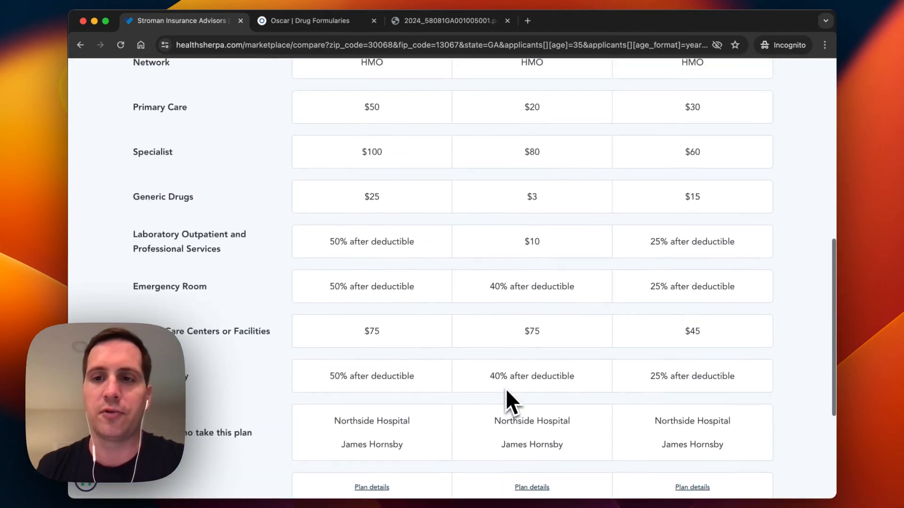
pyautogui.scroll(-8, 505, 389)
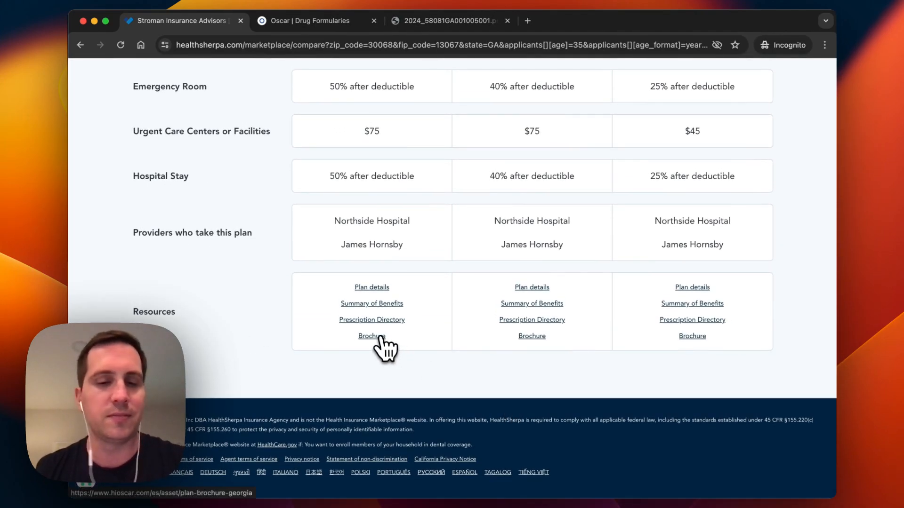
pyautogui.click(380, 337)
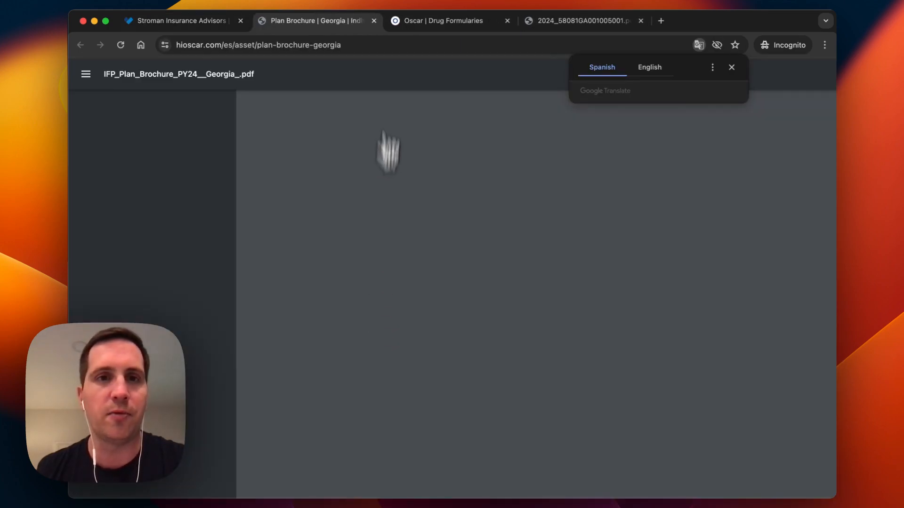
pyautogui.click(374, 21)
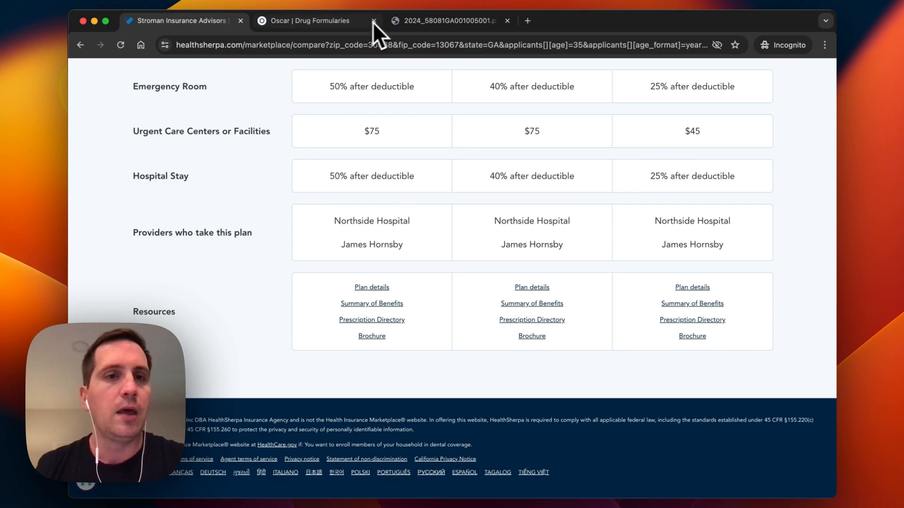
pyautogui.scroll(20, 367, 296)
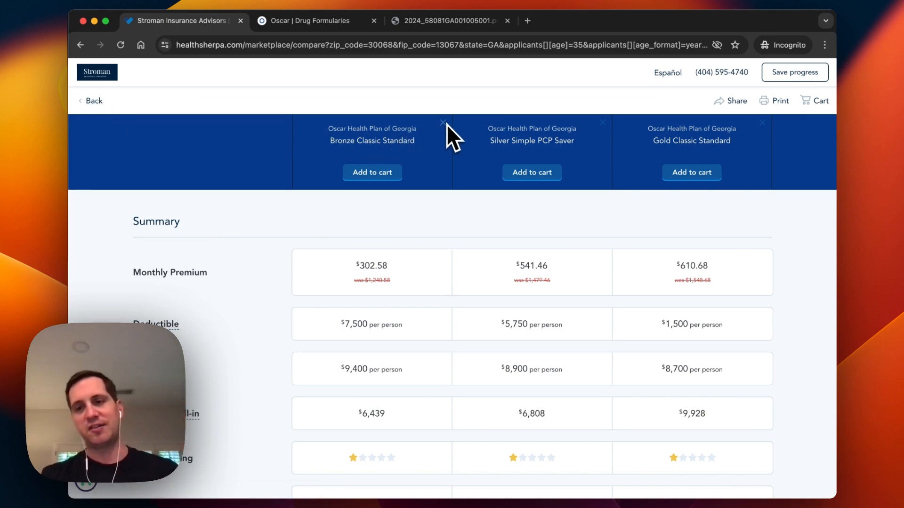
pyautogui.click(96, 102)
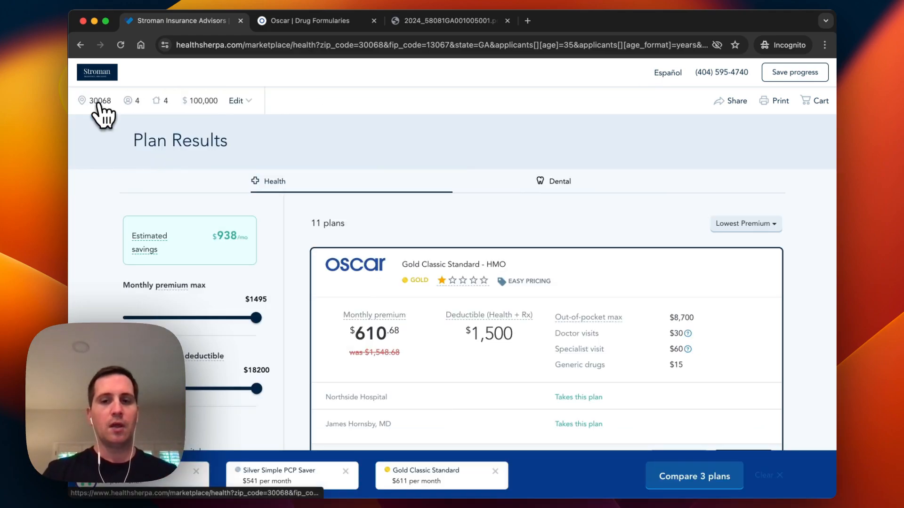
pyautogui.moveTo(397, 330)
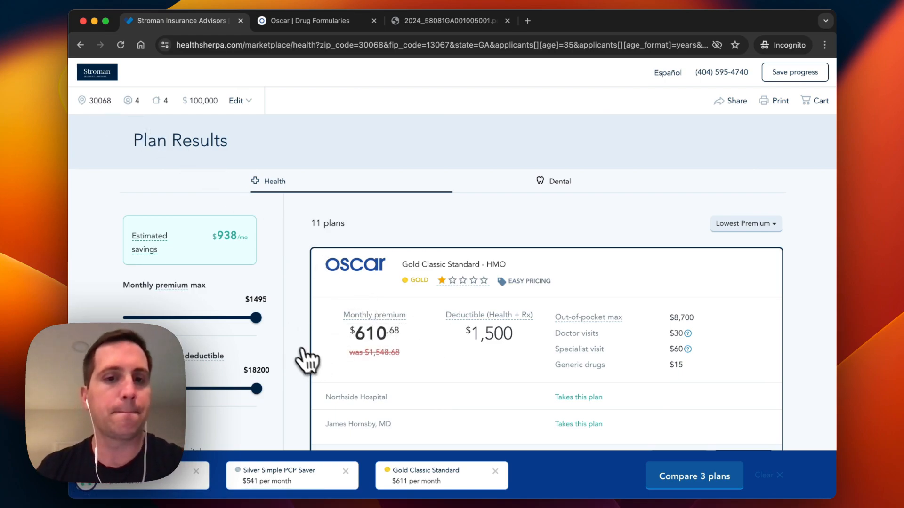
pyautogui.scroll(-5, 299, 357)
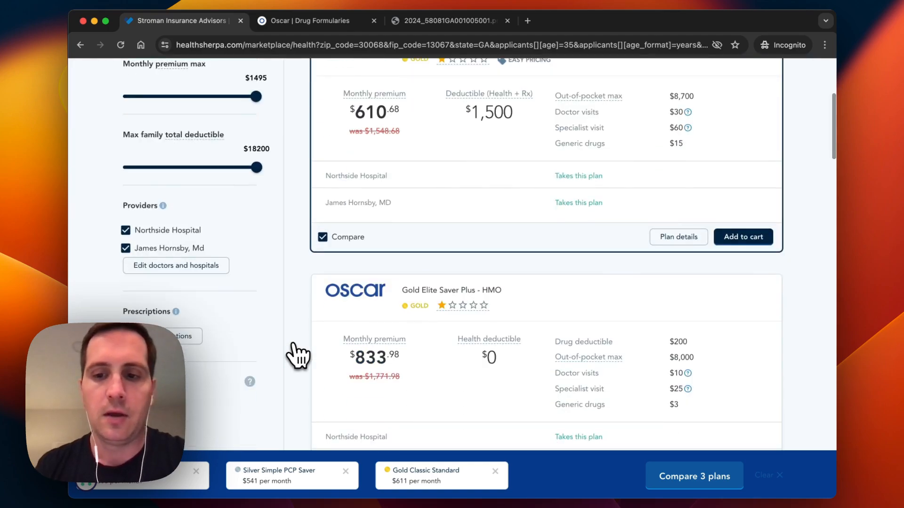
pyautogui.click(658, 476)
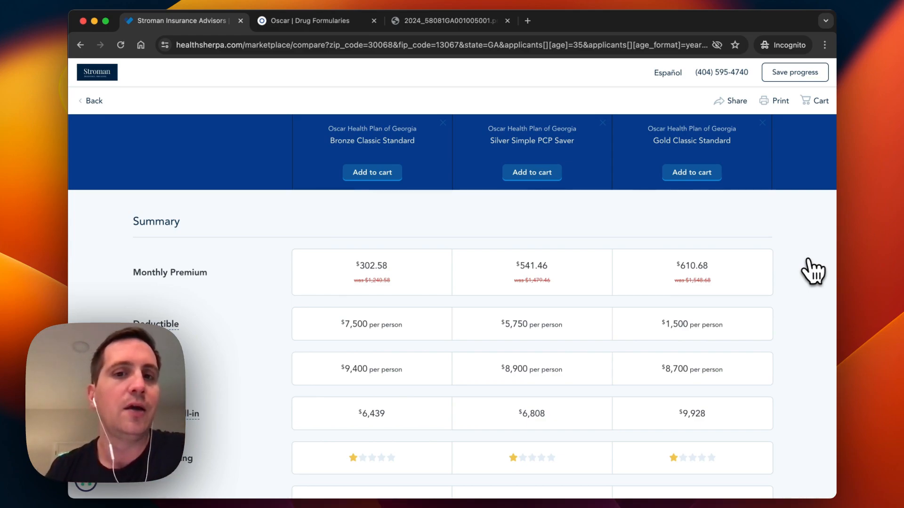
pyautogui.scroll(-1, 514, 238)
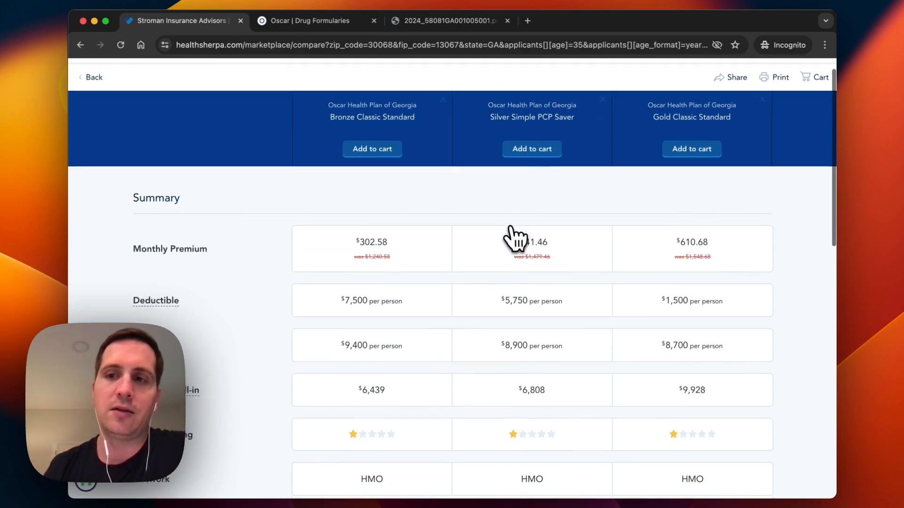
pyautogui.scroll(-1, 512, 228)
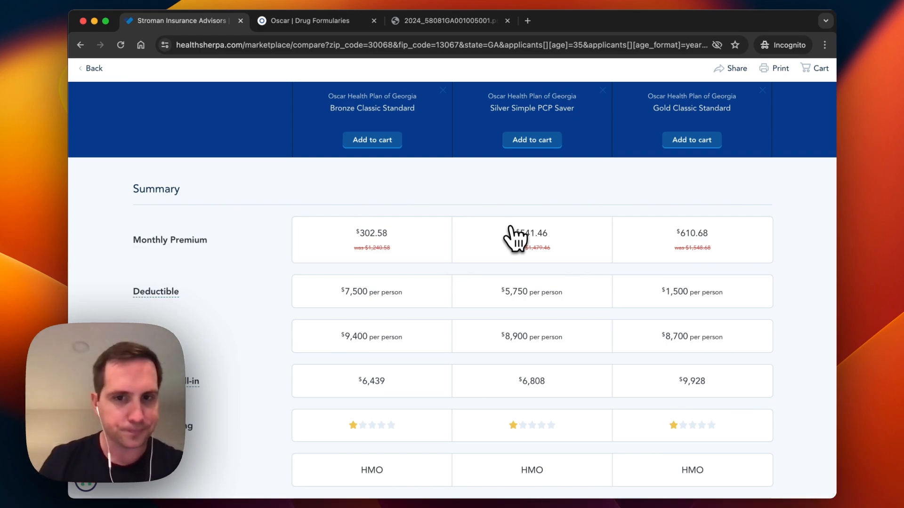
pyautogui.scroll(1, 511, 237)
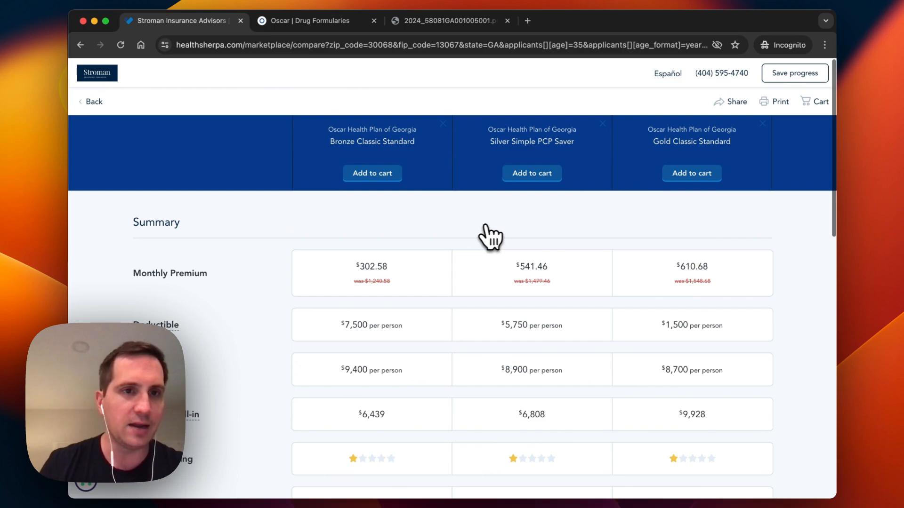
# - Return to the 11-plan results list showing Gold Classic Standard at $610.68/month first
pyautogui.click(97, 102)
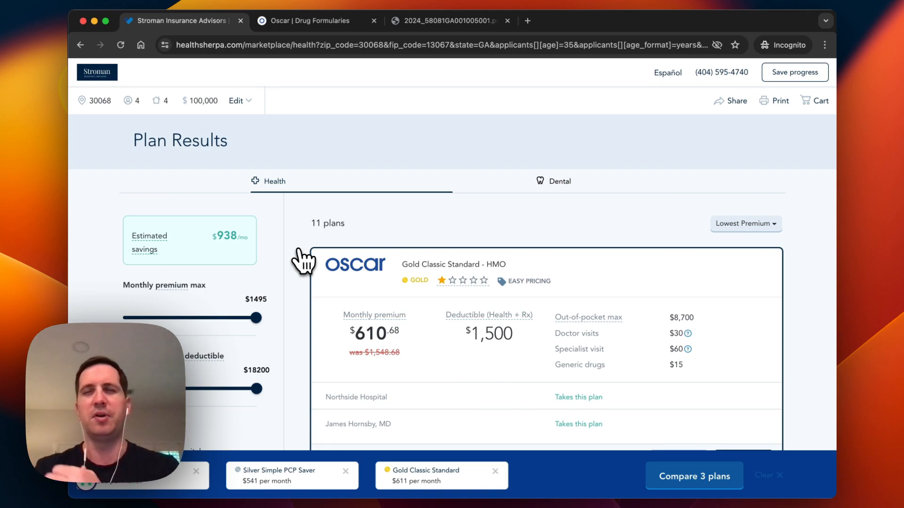
pyautogui.scroll(-3, 301, 260)
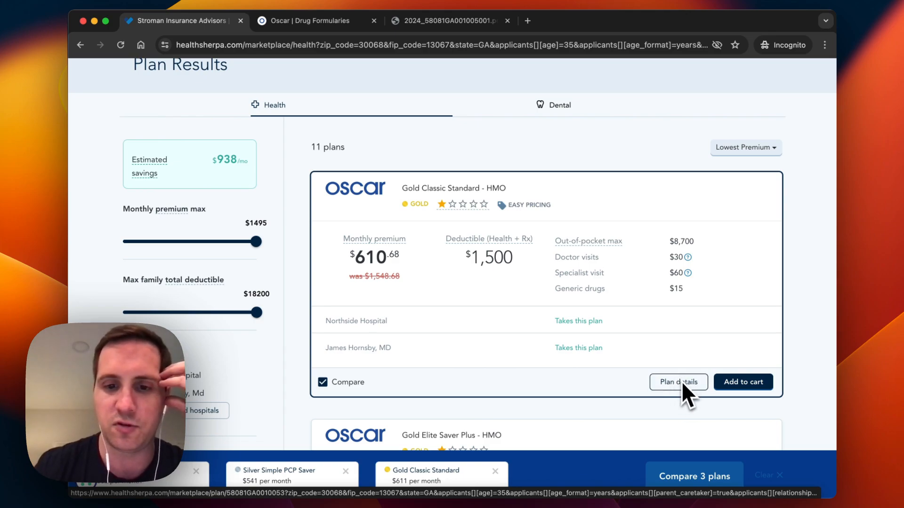
pyautogui.scroll(-2, 682, 381)
pyautogui.scroll(1, 681, 381)
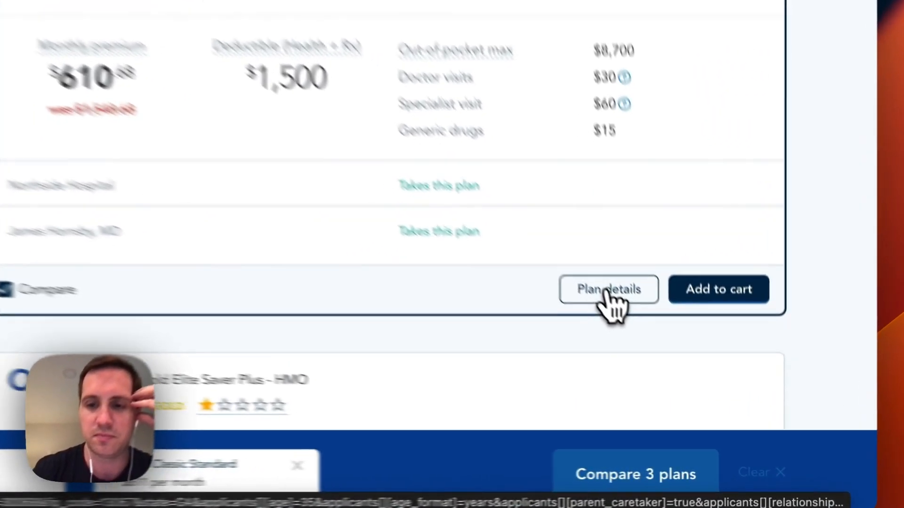
# - Open the Gold Classic Standard plan details page ($610.68/month, $8,700 out-of-pocket max)
pyautogui.click(678, 368)
pyautogui.scroll(-5, 575, 263)
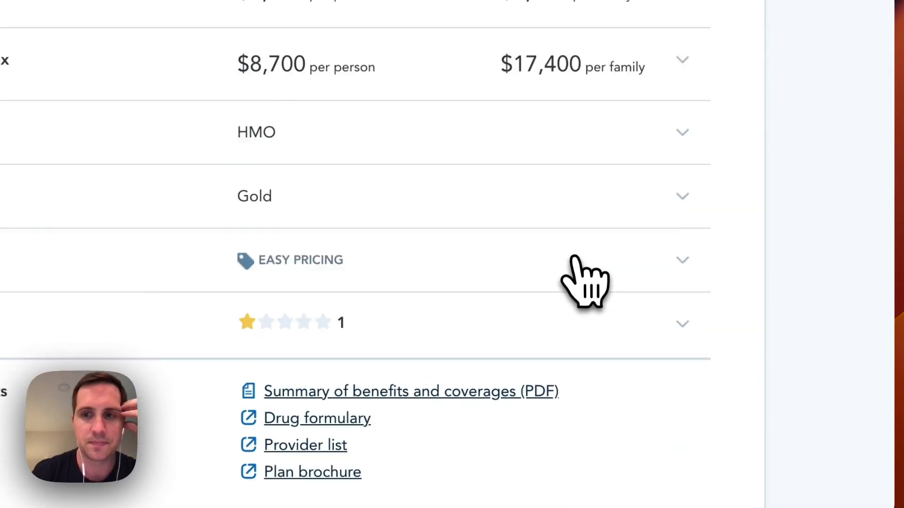
pyautogui.scroll(-1, 675, 368)
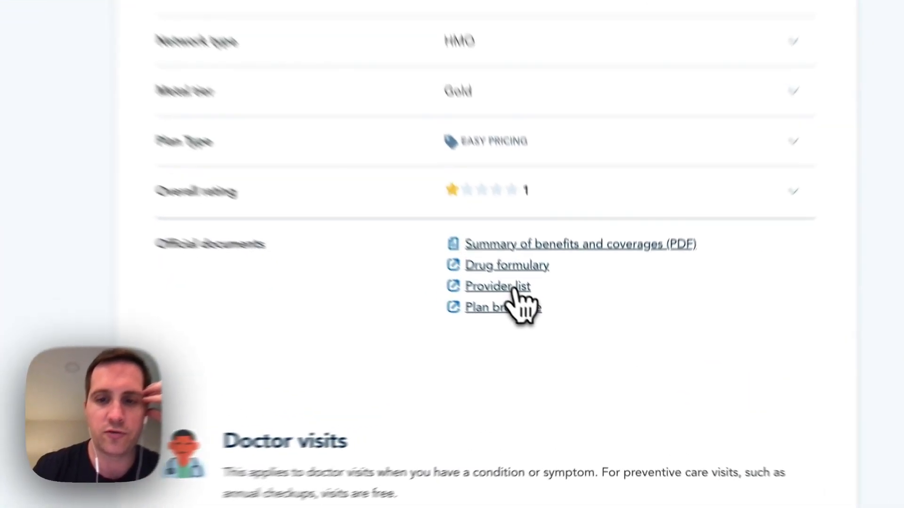
# - Search Oscar's provider directory for the preferred doctor, confirm In-network status, and close that tab
pyautogui.click(556, 331)
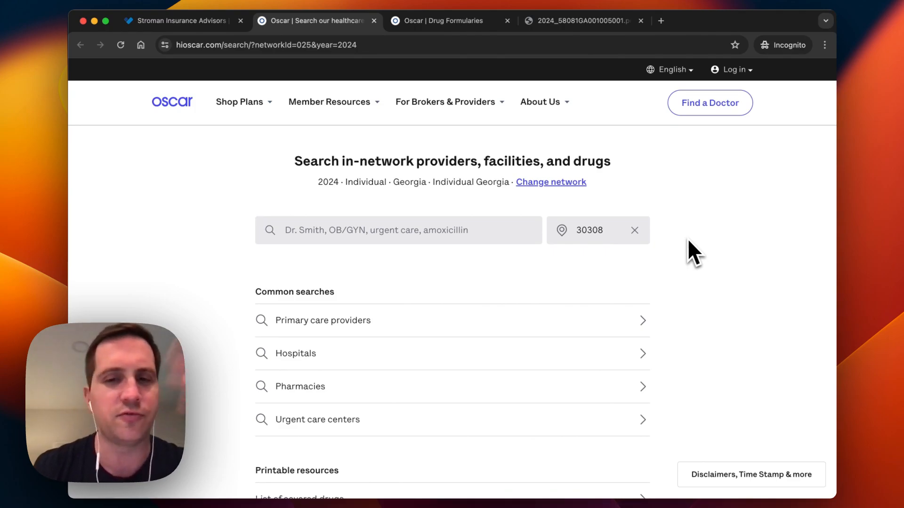
pyautogui.click(387, 231)
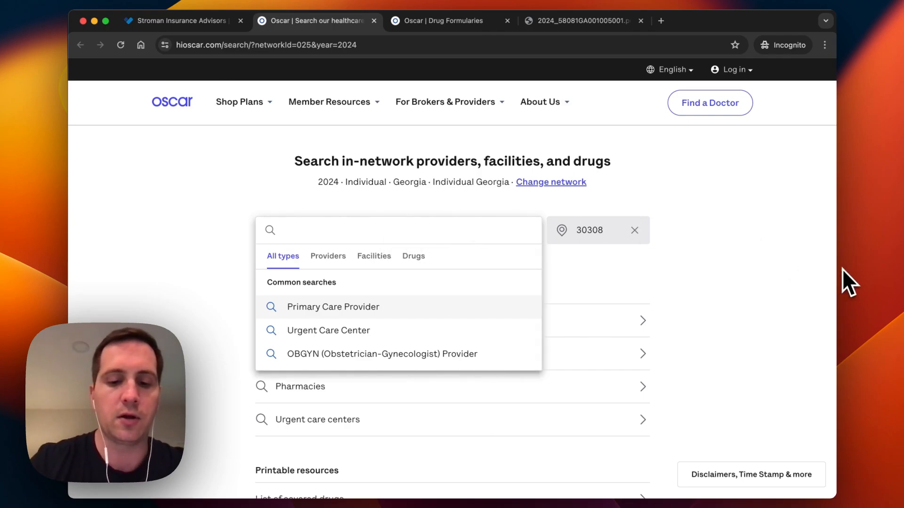
pyautogui.write('hornsby')
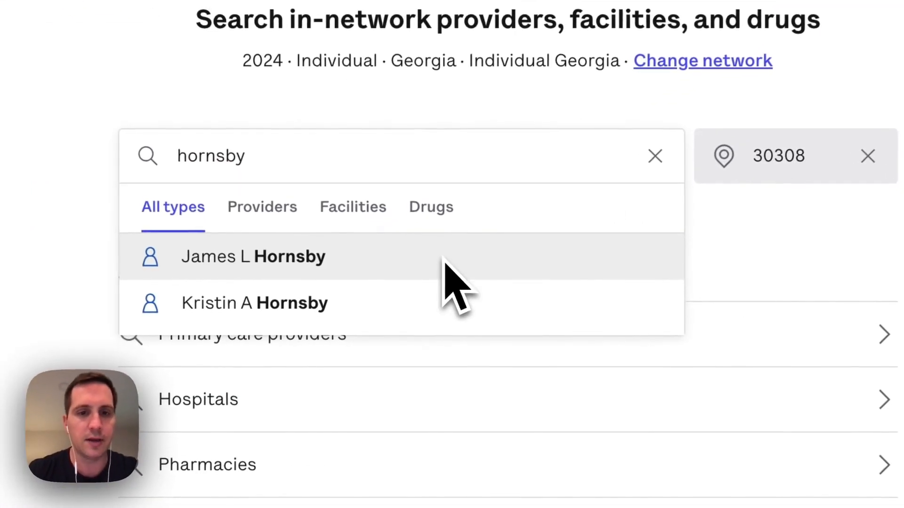
pyautogui.click(420, 284)
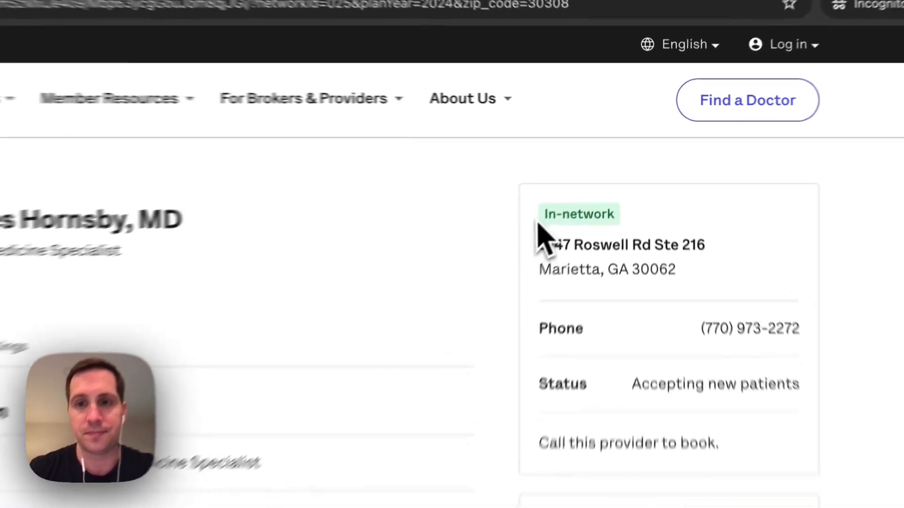
pyautogui.moveTo(586, 173); pyautogui.dragTo(641, 174)
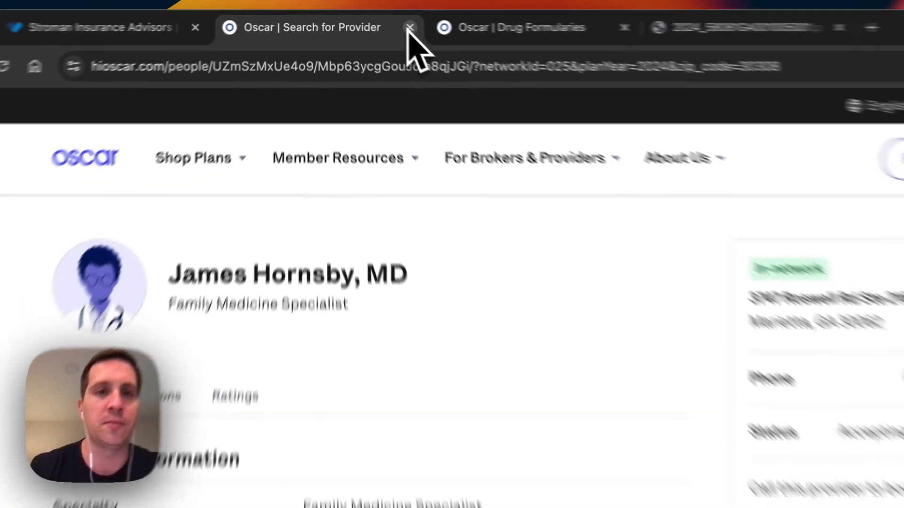
pyautogui.click(430, 30)
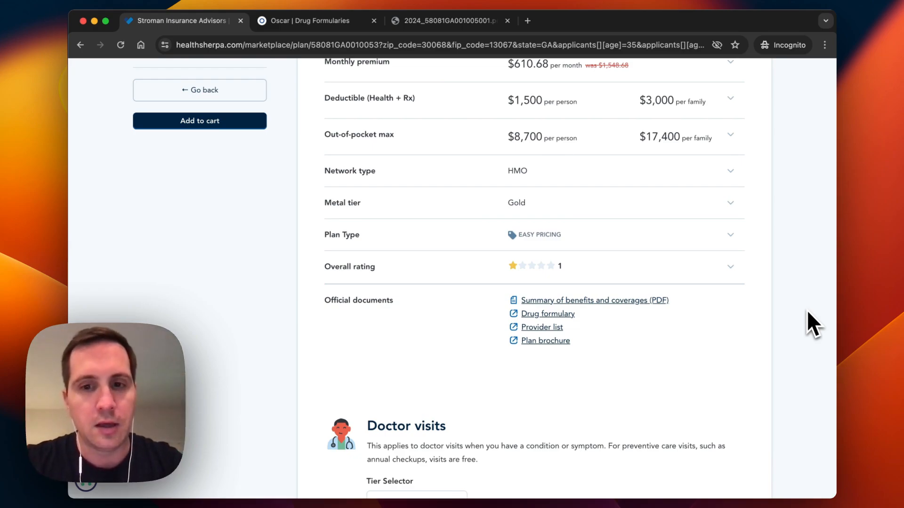
# - Search the web in a new tab for the doctor at Wellstar and open their physician page
pyautogui.press('super+t')
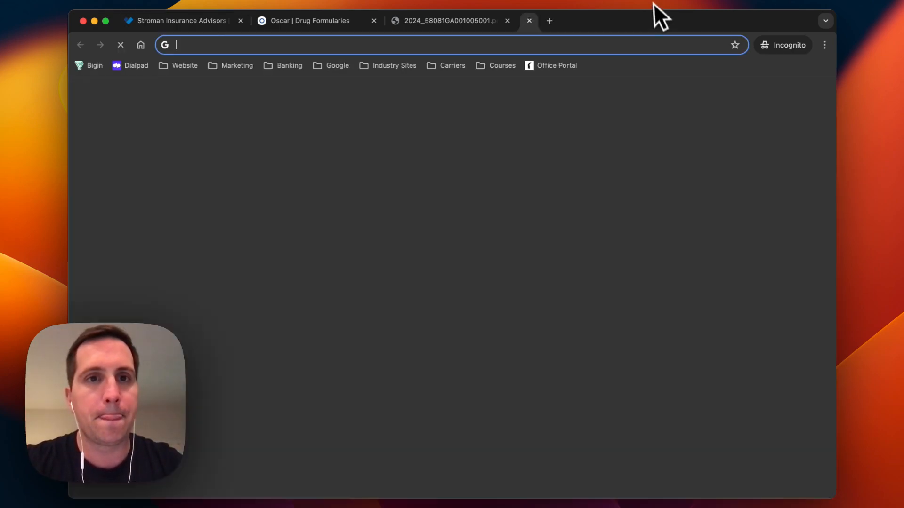
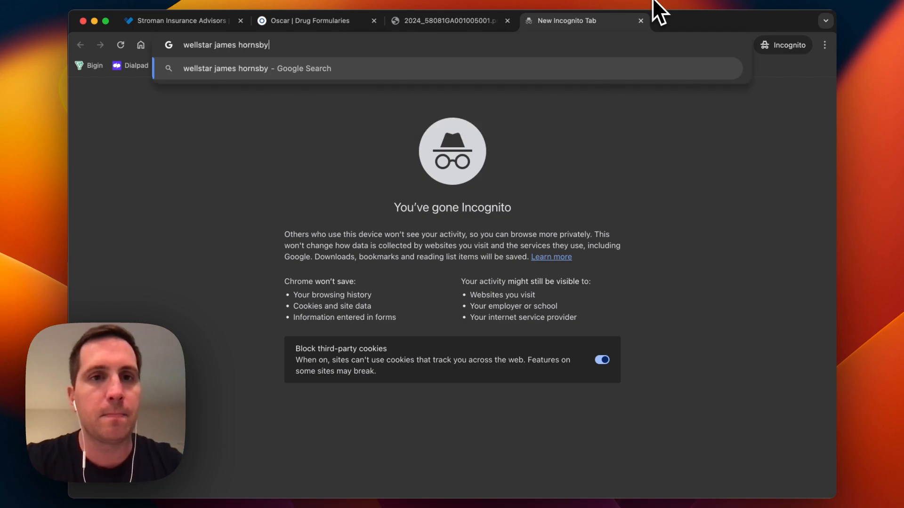
pyautogui.press('Return')
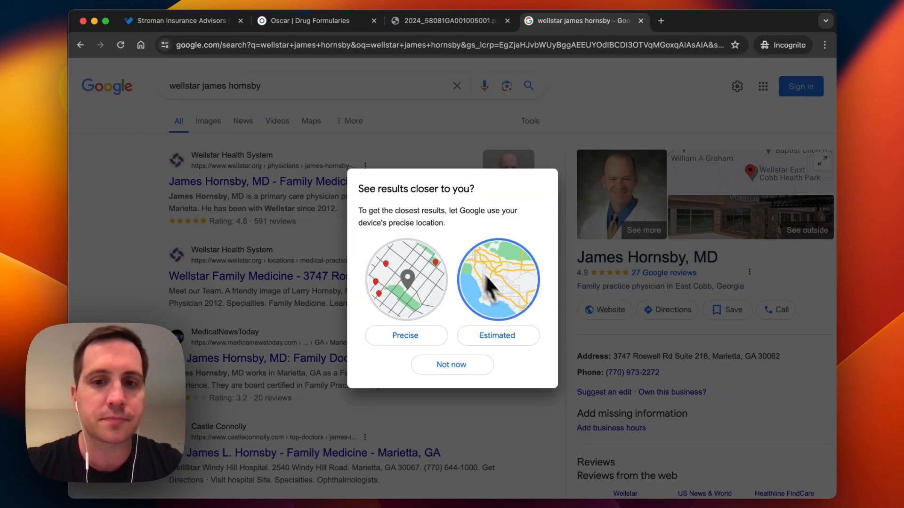
pyautogui.click(487, 338)
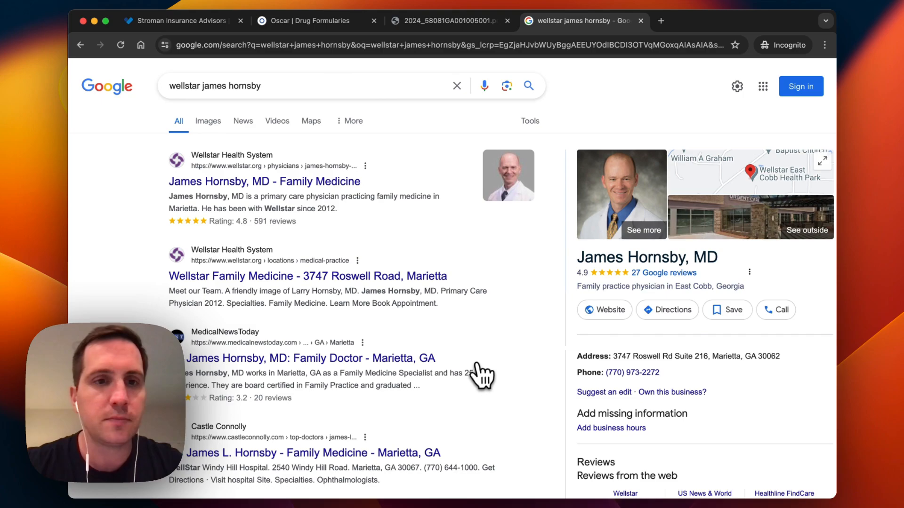
pyautogui.click(342, 185)
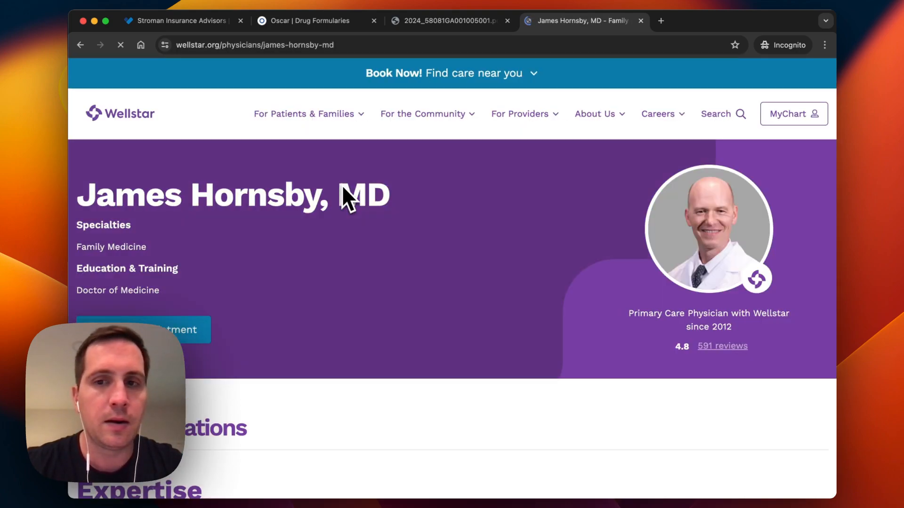
# - Review the doctor's location, expertise and 4.8 rating, then show the For Patients & Families menu
pyautogui.scroll(-10, 272, 316)
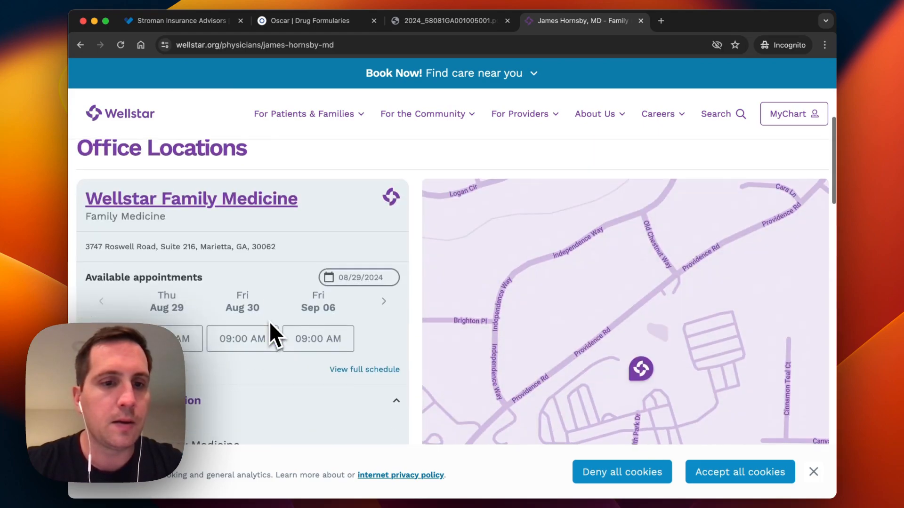
pyautogui.scroll(-6, 270, 325)
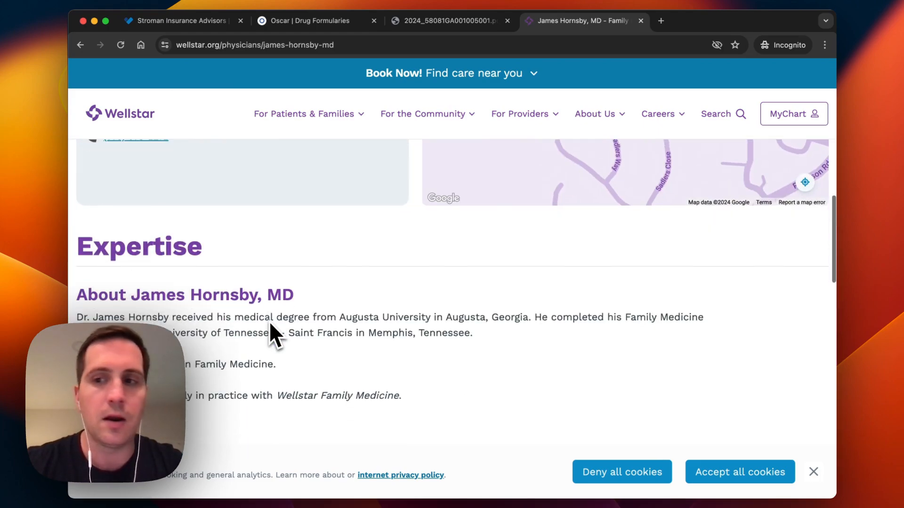
pyautogui.scroll(-2, 270, 324)
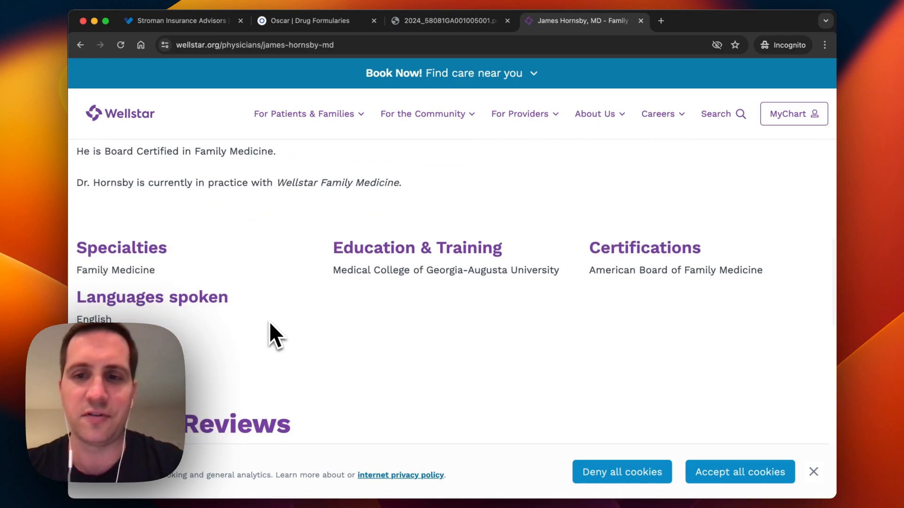
pyautogui.scroll(-2, 271, 324)
pyautogui.scroll(-8, 270, 325)
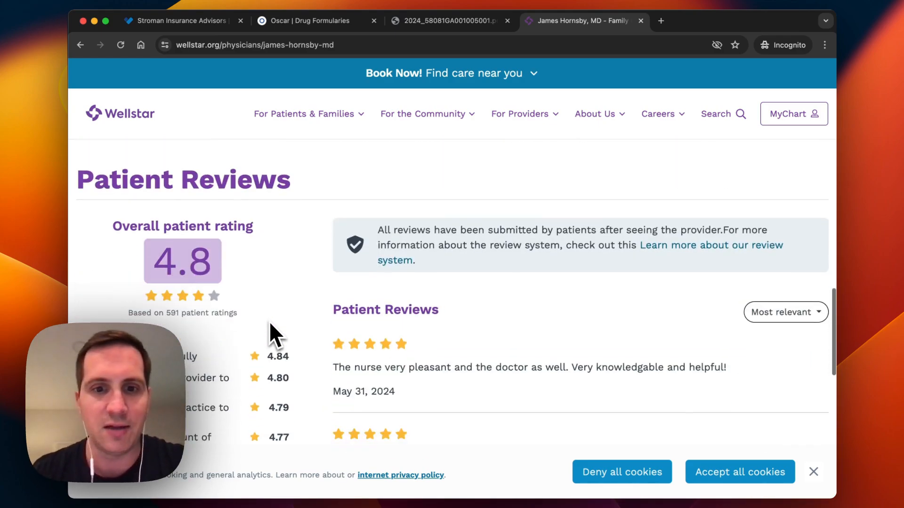
pyautogui.scroll(-4, 270, 325)
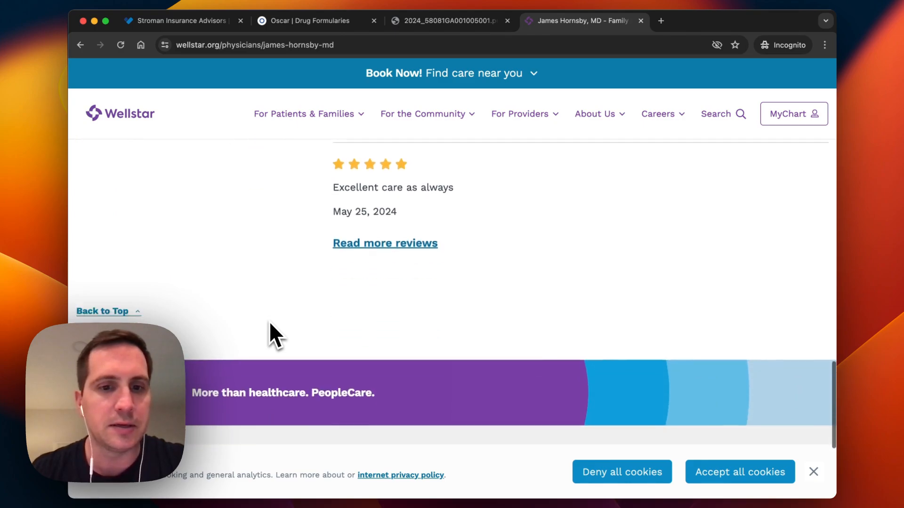
pyautogui.scroll(10, 270, 325)
pyautogui.scroll(5, 269, 321)
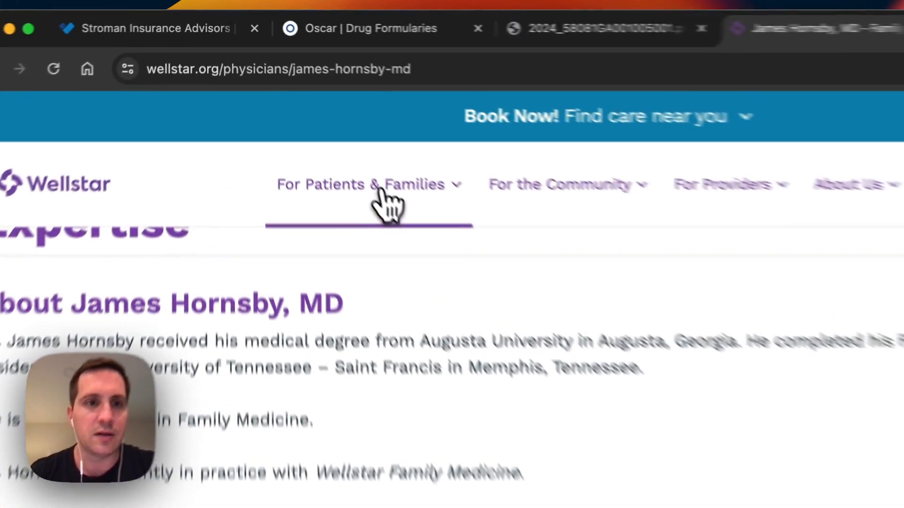
pyautogui.click(381, 191)
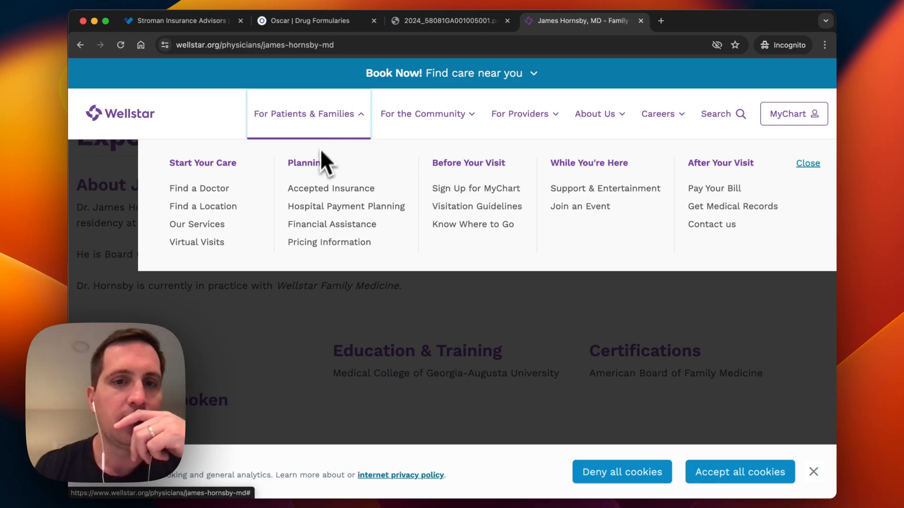
# - Open Wellstar's Accepted Insurance page, cancel the carriers document download, and return to HealthSherpa
pyautogui.click(312, 190)
pyautogui.scroll(-3, 355, 278)
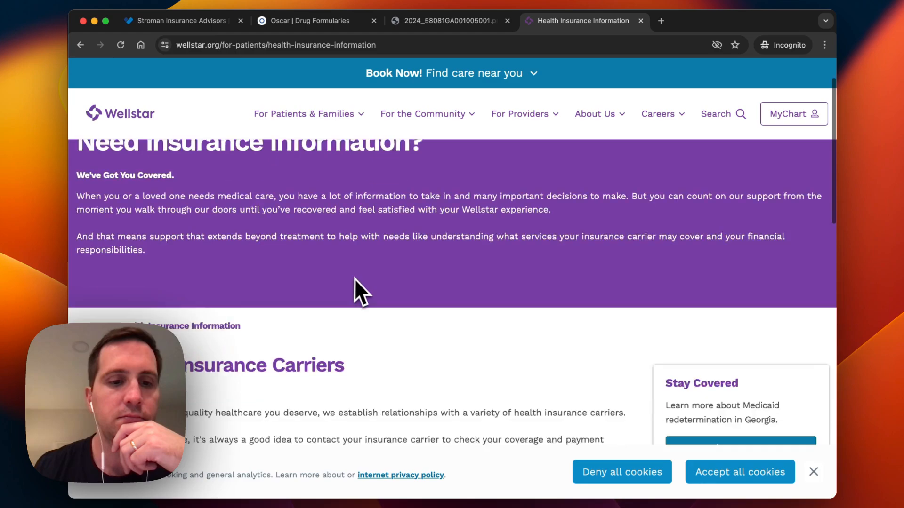
pyautogui.scroll(-5, 356, 281)
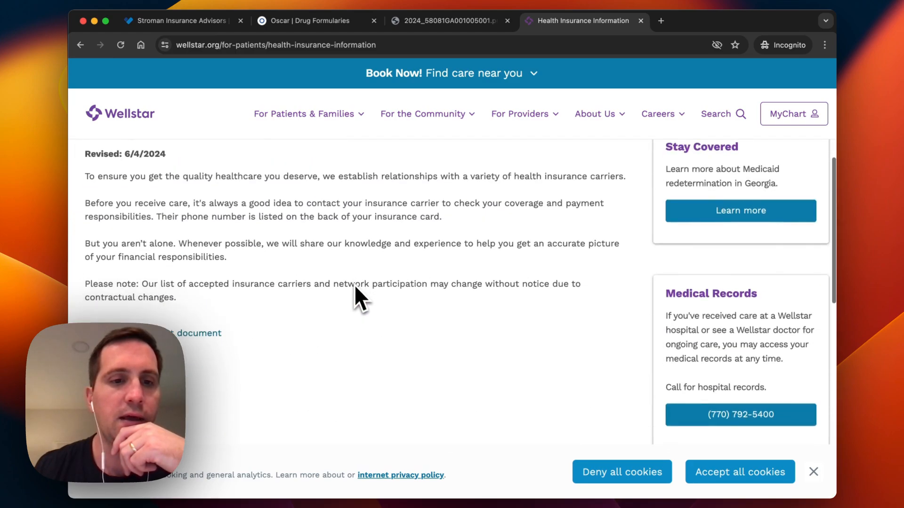
pyautogui.click(205, 290)
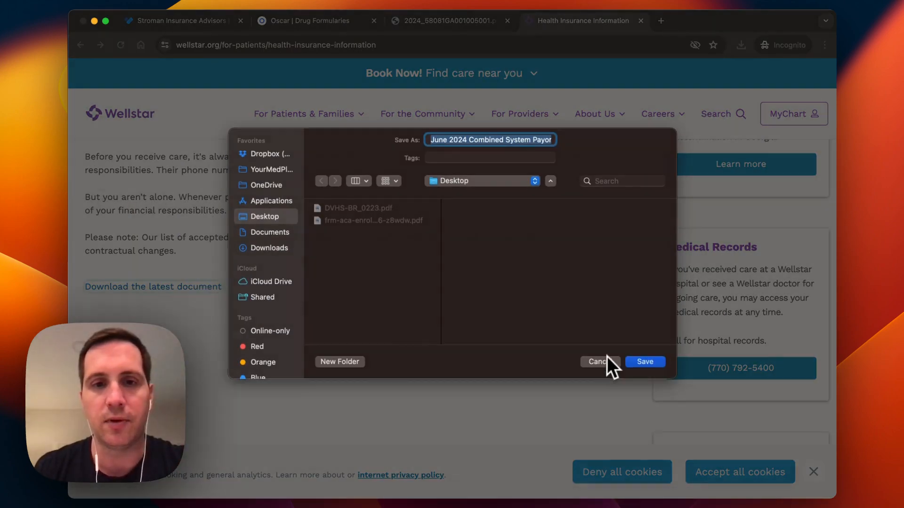
pyautogui.click(604, 362)
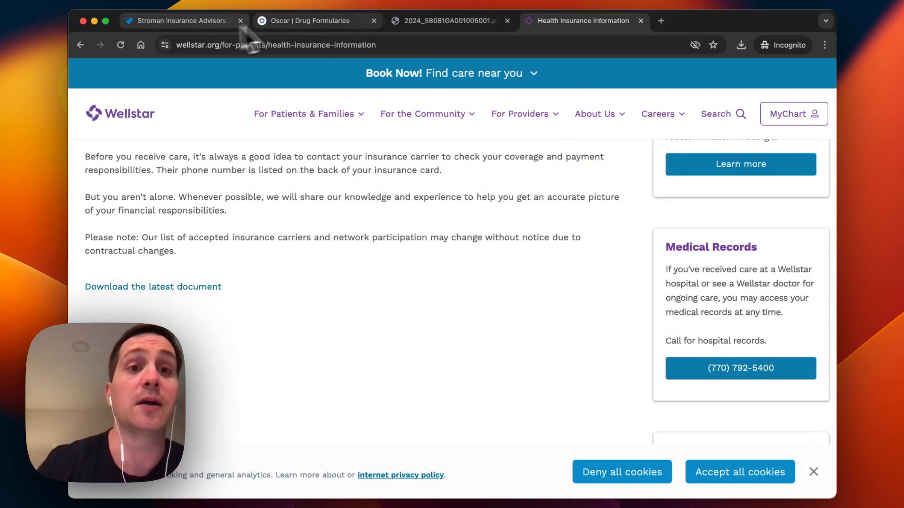
pyautogui.click(188, 25)
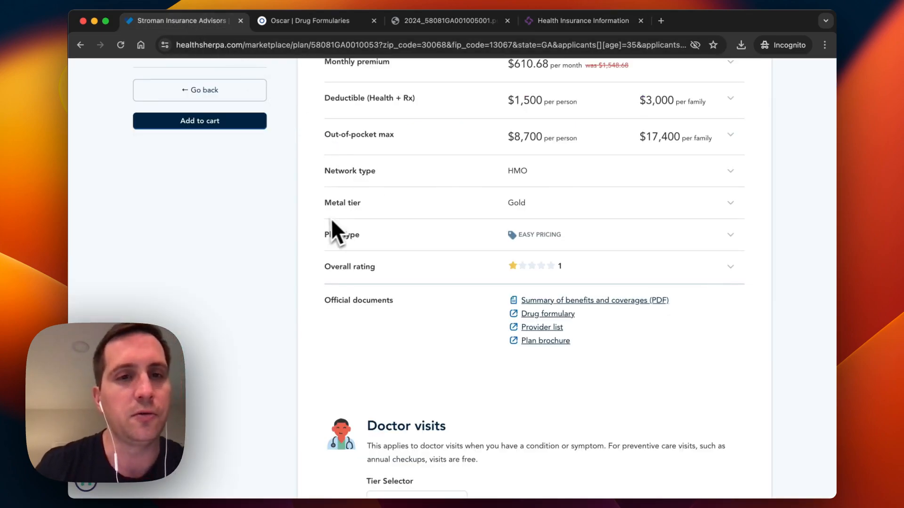
# - Return to Plan Results and reopen the comparison of Oscar Bronze, Silver and Gold plans ($302.58, $541.46, $610.68)
pyautogui.scroll(3, 332, 233)
pyautogui.click(245, 166)
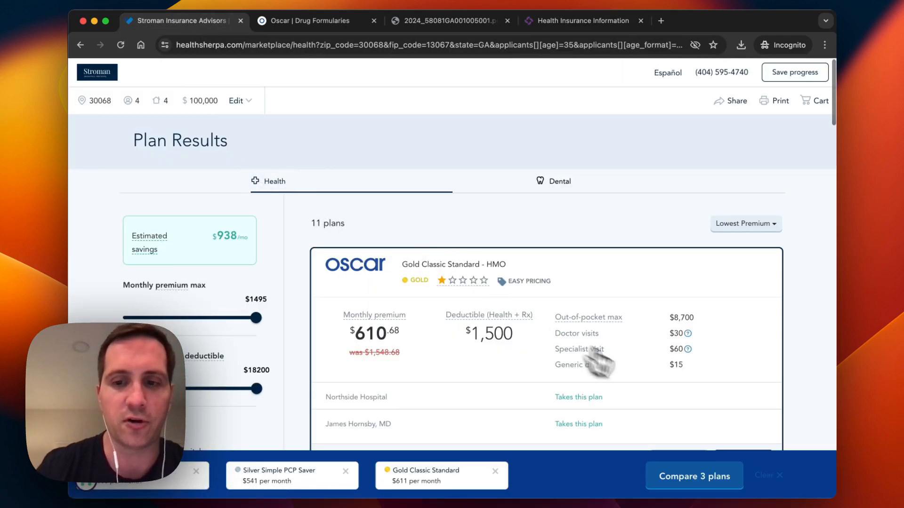
pyautogui.click(701, 480)
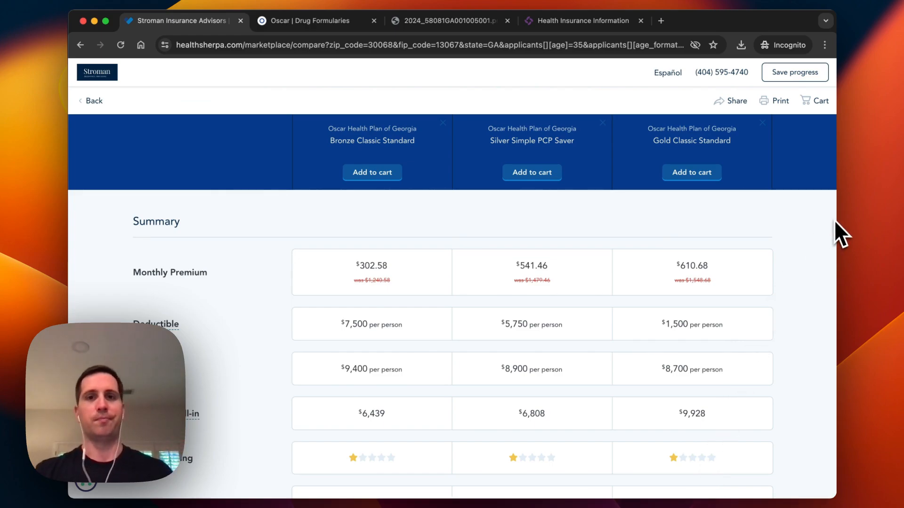